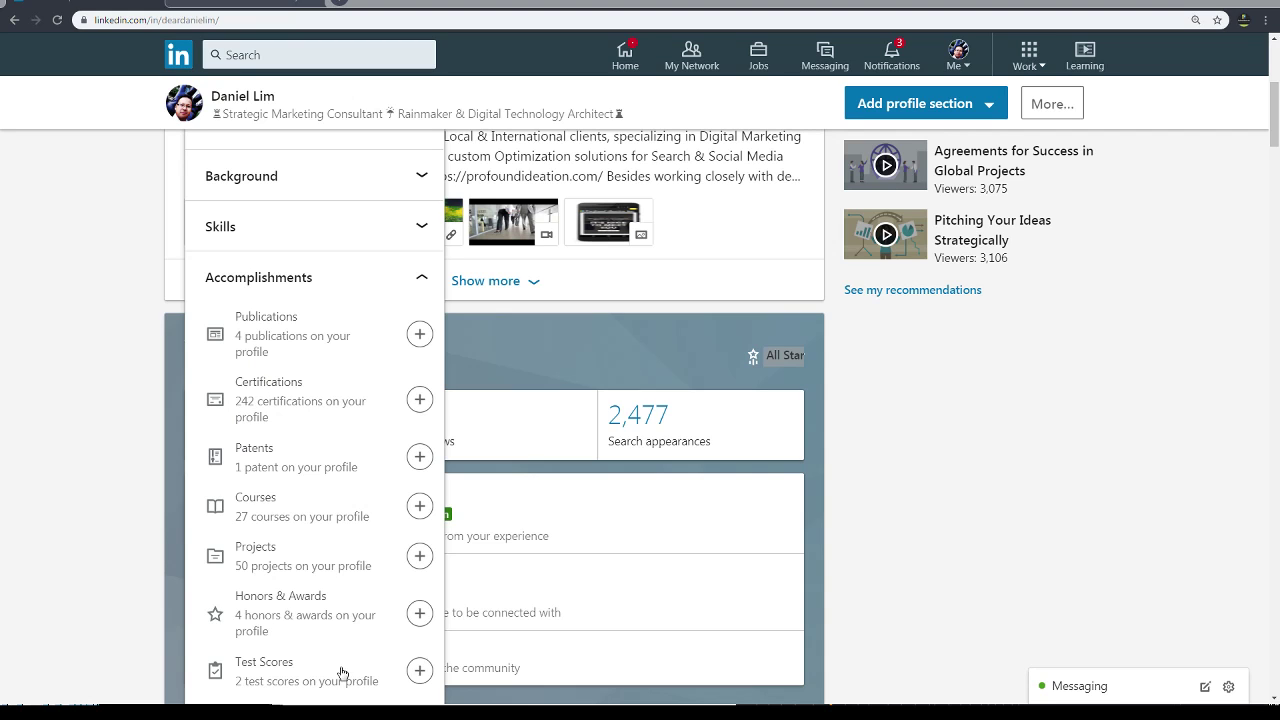
# Step: Review the accomplishment categories that can be added to the profile, from publications to organizations, and the profile dashboard
pyautogui.click(80, 534)
pyautogui.scroll(-1, 77, 531)
pyautogui.scroll(2, 267, 190)
pyautogui.click(262, 144)
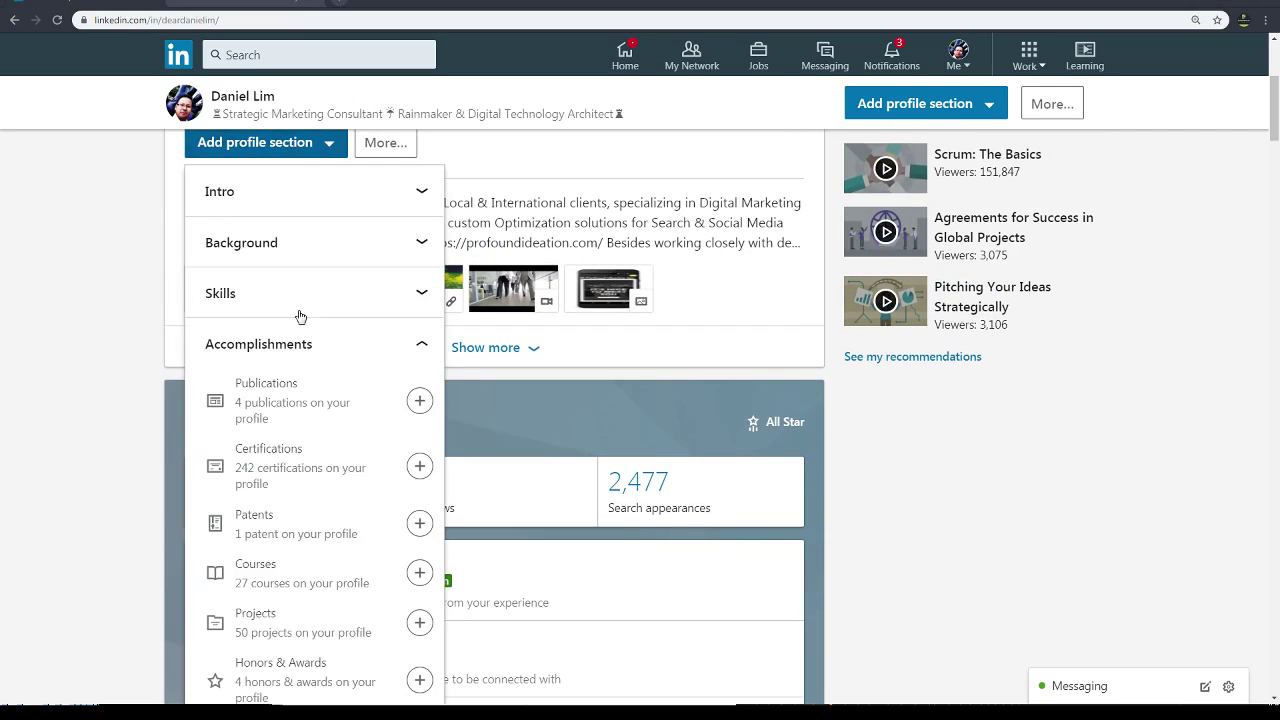
pyautogui.scroll(-2, 294, 430)
pyautogui.scroll(-2, 310, 665)
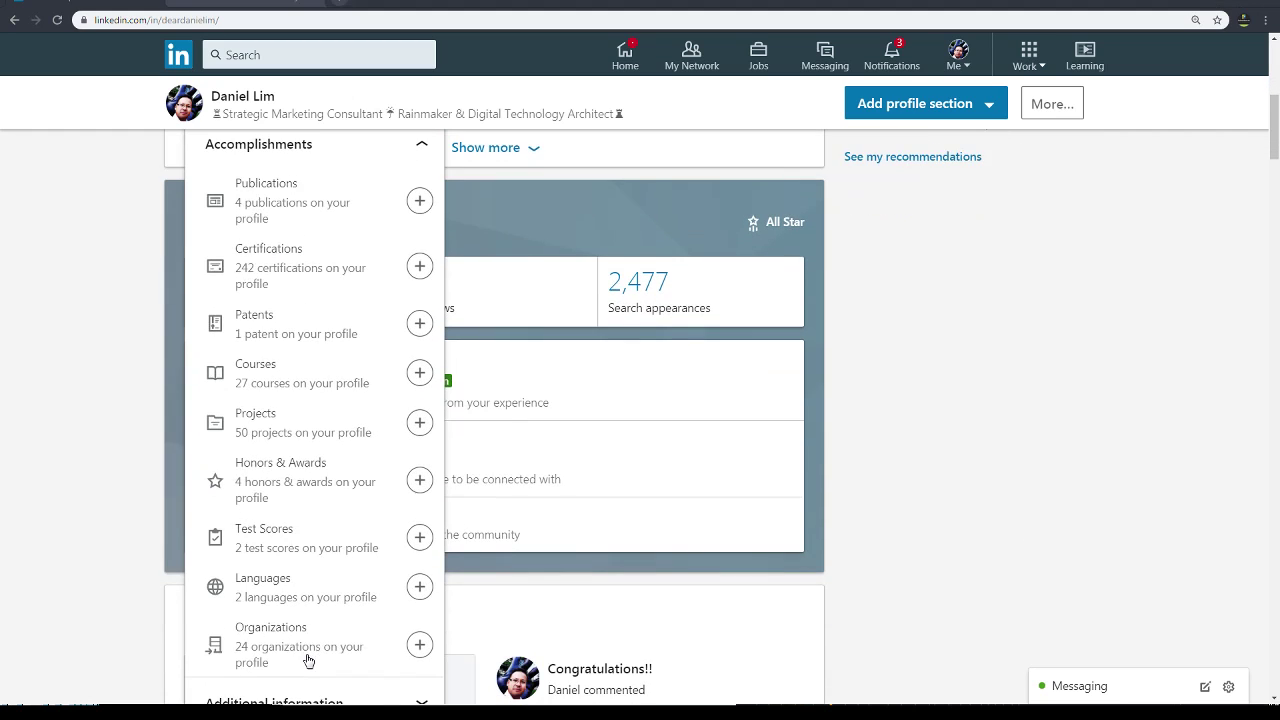
pyautogui.click(966, 446)
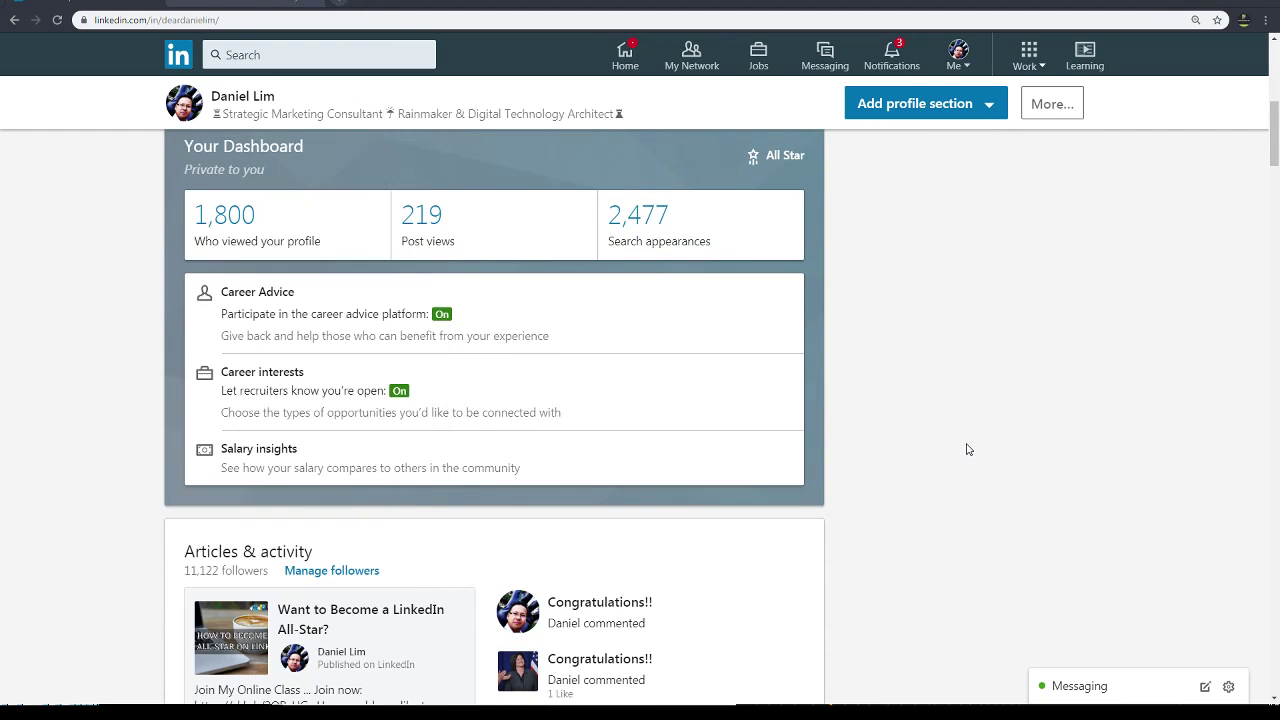
pyautogui.scroll(3, 988, 550)
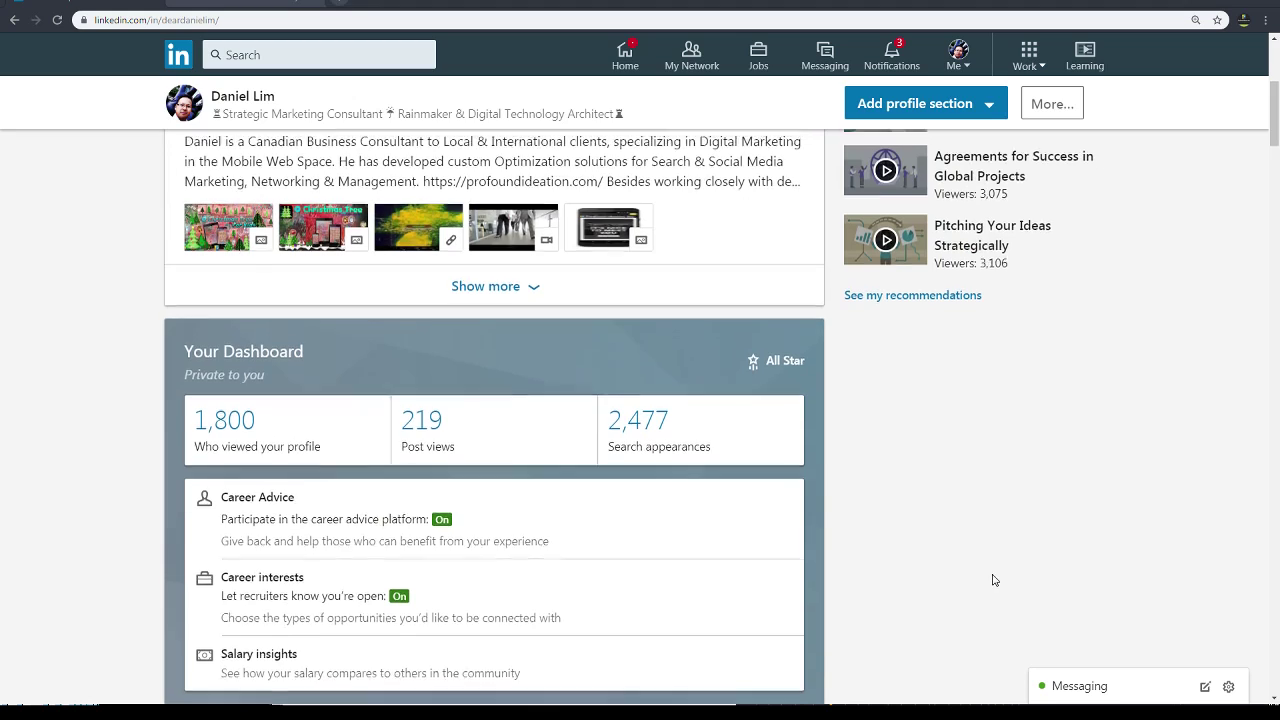
pyautogui.scroll(3, 991, 580)
# Step: Start a new publication entry from the profile's accomplishments
pyautogui.click(300, 276)
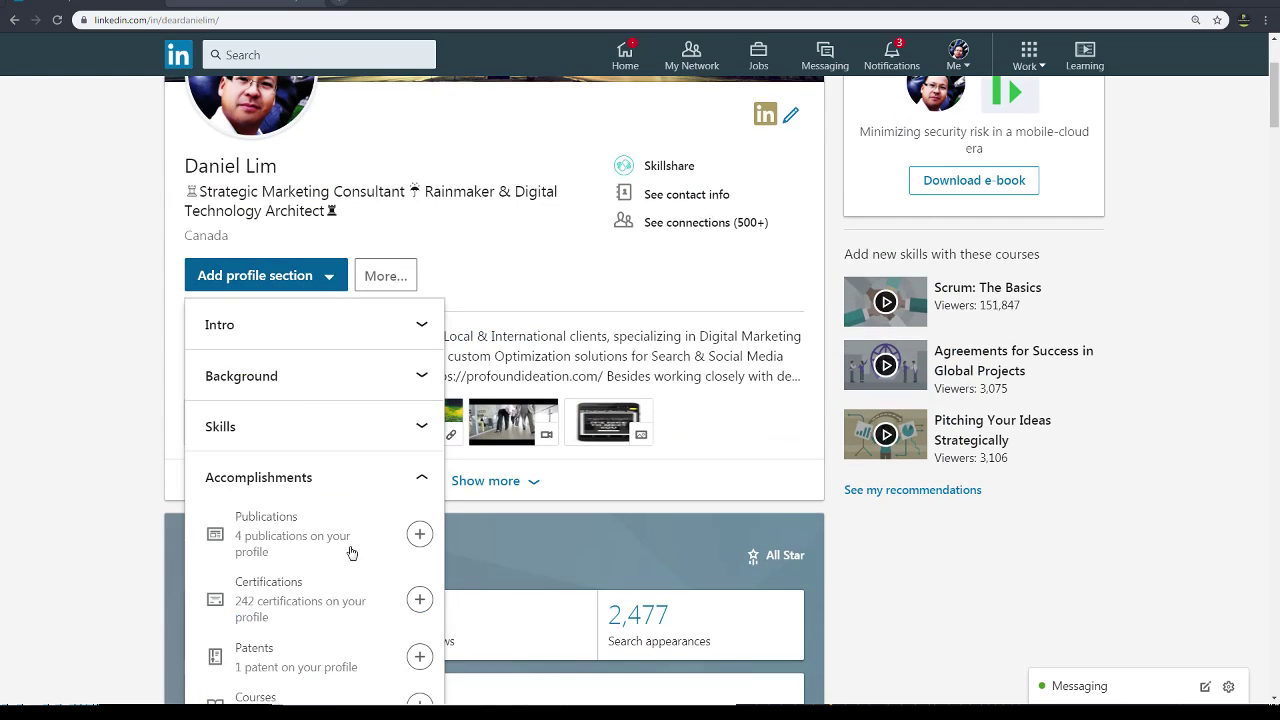
pyautogui.click(419, 534)
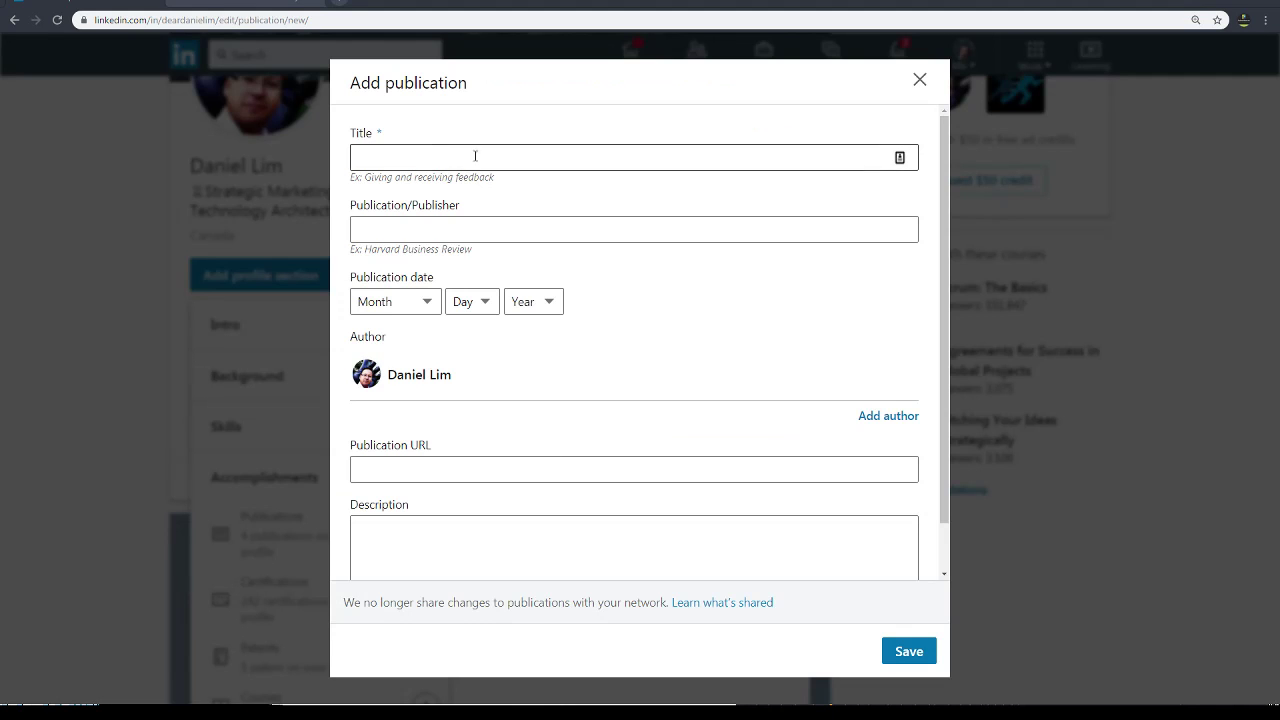
pyautogui.click(440, 155)
# Step: Set the publisher of the new publication to Harvard Business Review by copying the example name
pyautogui.click(471, 236)
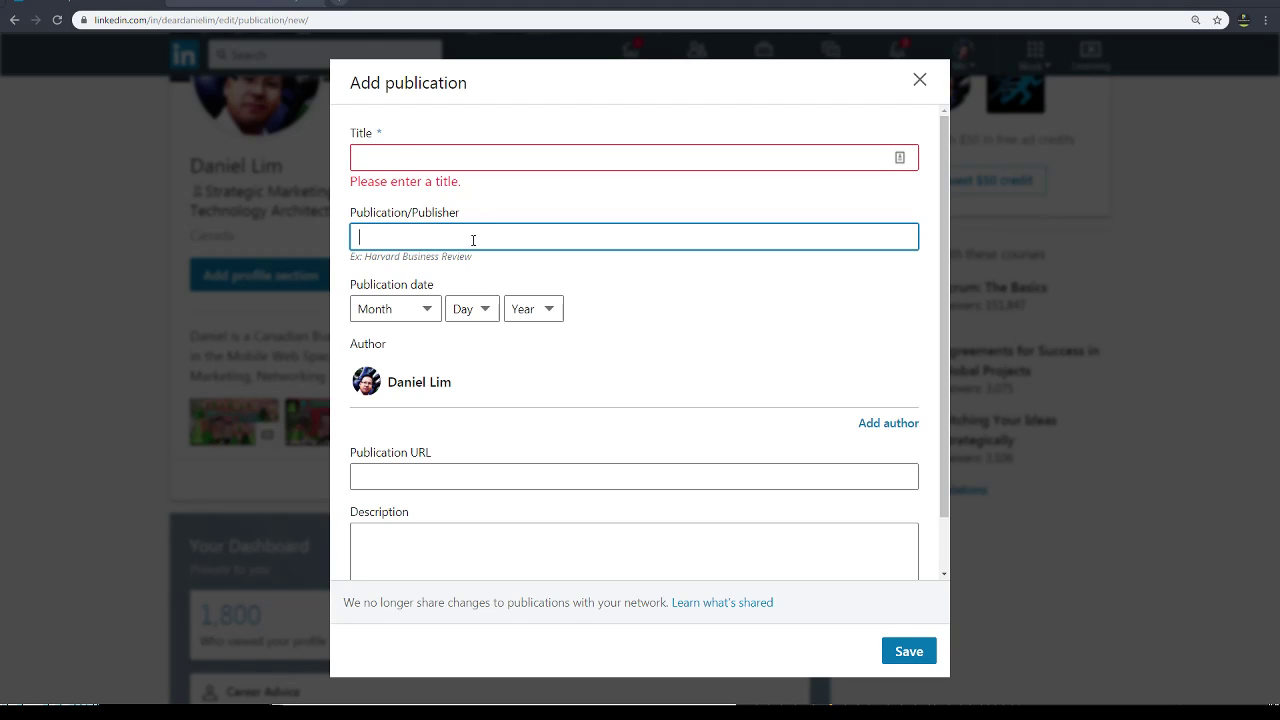
pyautogui.moveTo(477, 258); pyautogui.dragTo(365, 256)
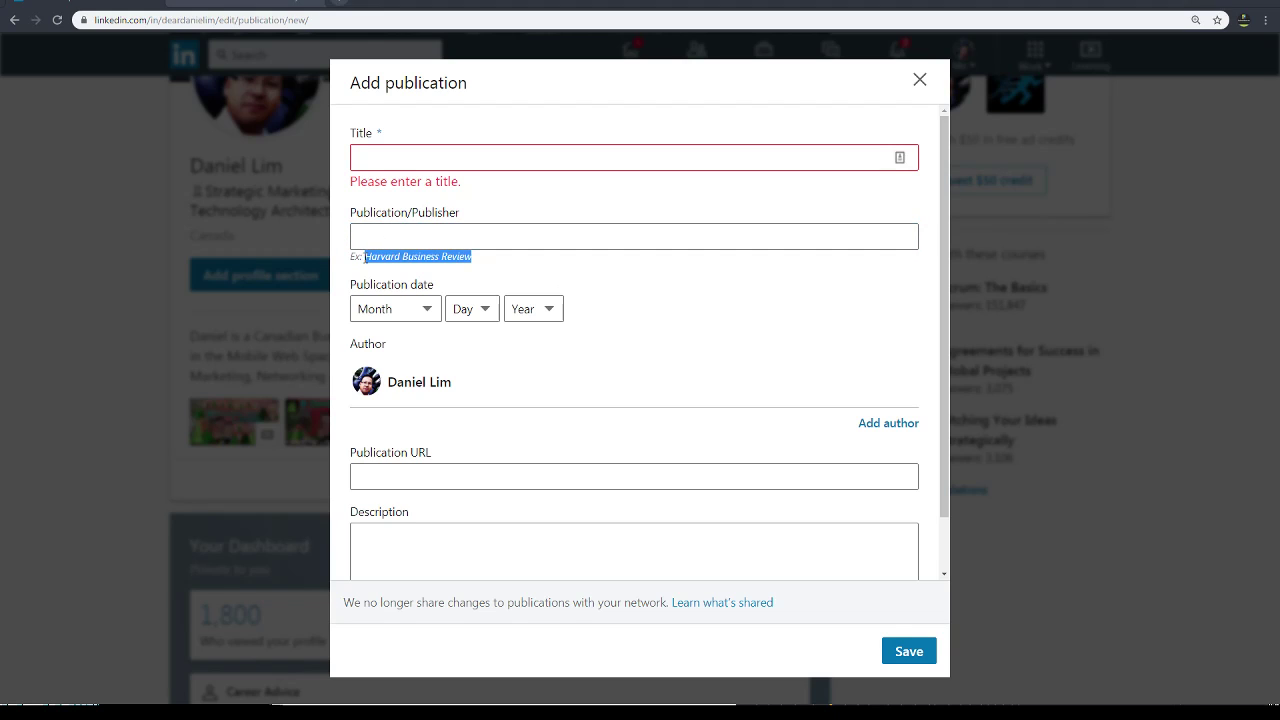
pyautogui.hotkey('ctrl', 'c')
pyautogui.click(487, 240)
pyautogui.hotkey('ctrl', 'v')
# Step: Enter "Freelancer of the Year 2020!" as the publication's title
pyautogui.click(477, 150)
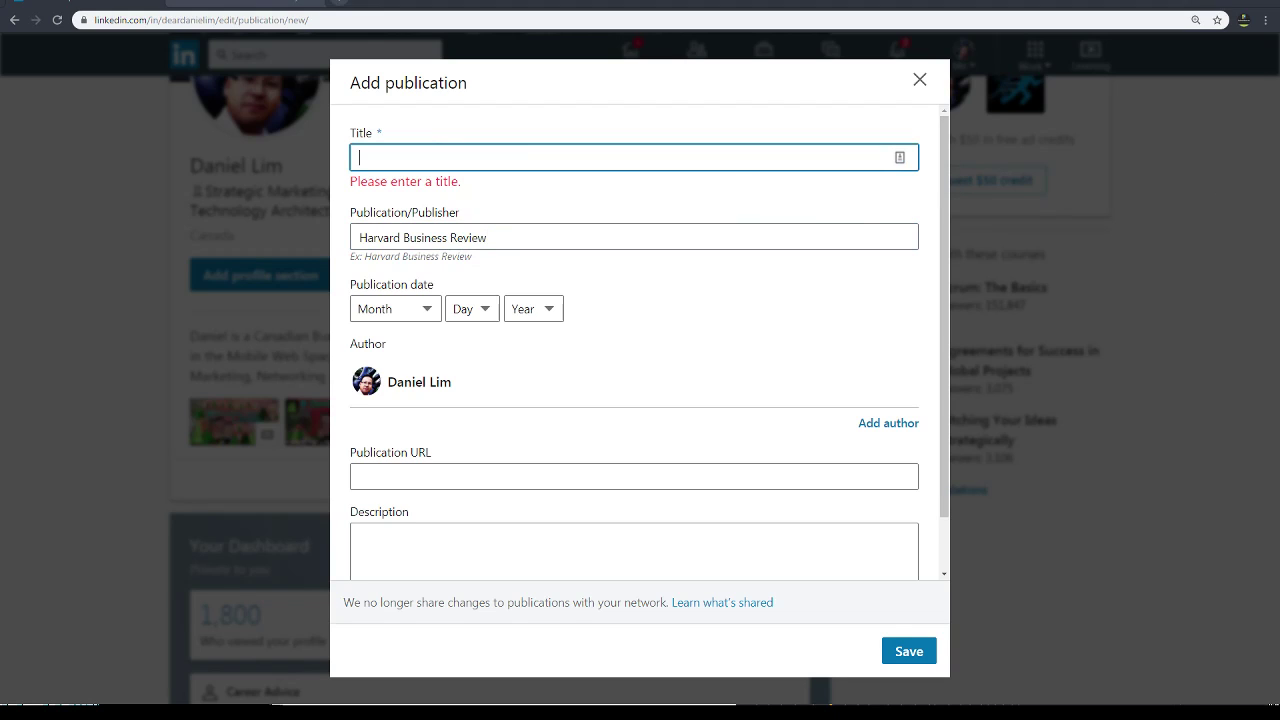
pyautogui.write('Freelann')
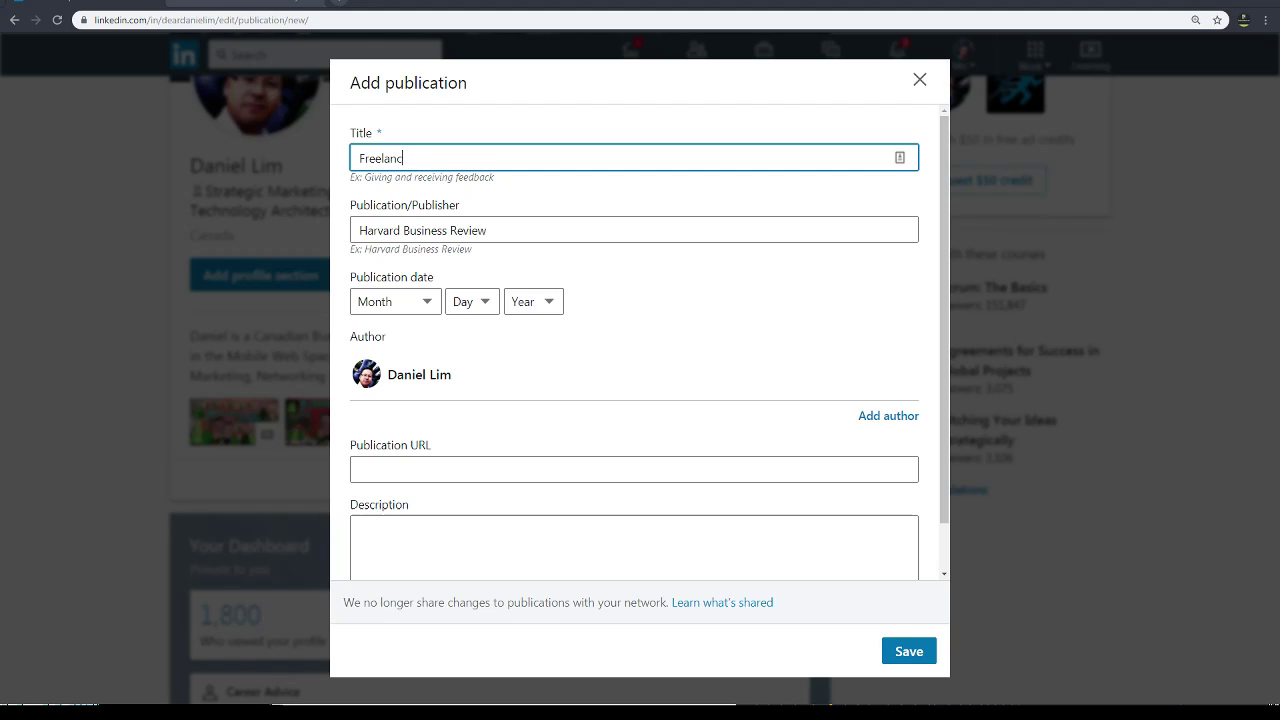
pyautogui.write('er of the Year')
pyautogui.press('BackSpace')
pyautogui.write('2020!')
pyautogui.press('BackSpace')
pyautogui.press('Left')
pyautogui.press('Left')
pyautogui.press('Left')
pyautogui.press('Left')
pyautogui.press('Left')
pyautogui.write('r')
# Step: Set the publication date to February 8, 2018
pyautogui.click(390, 300)
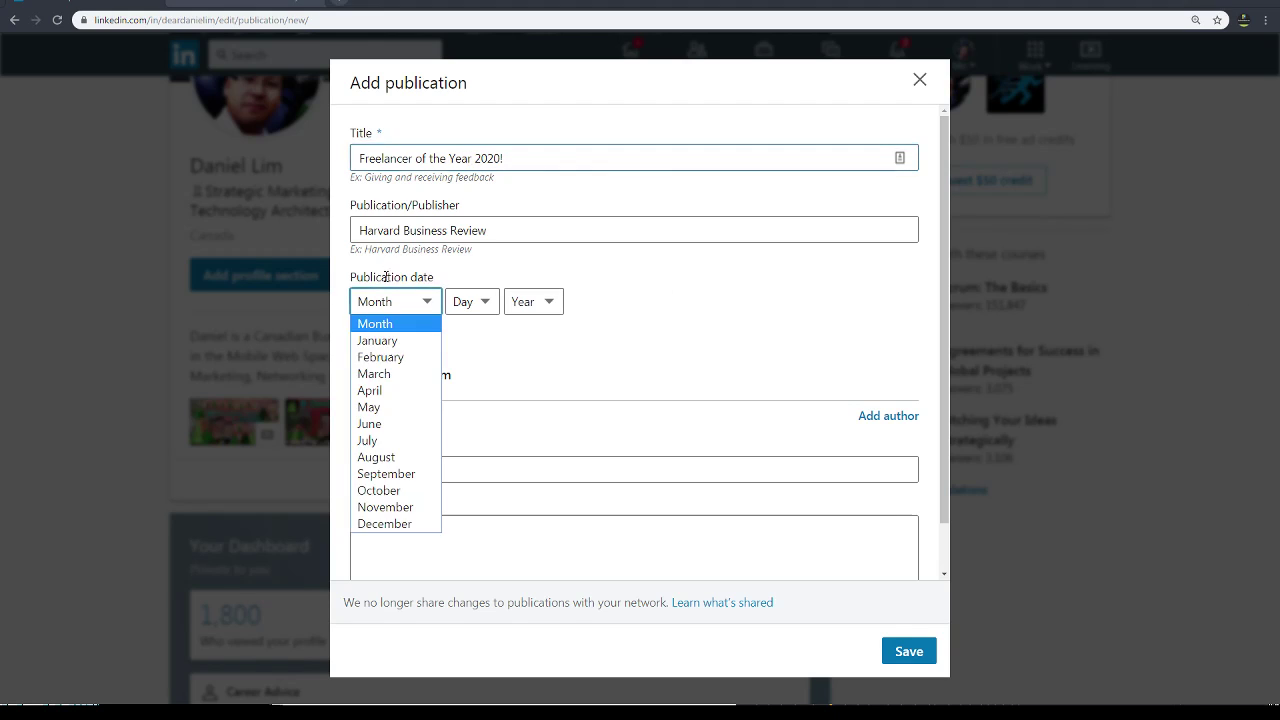
pyautogui.click(387, 358)
pyautogui.click(465, 301)
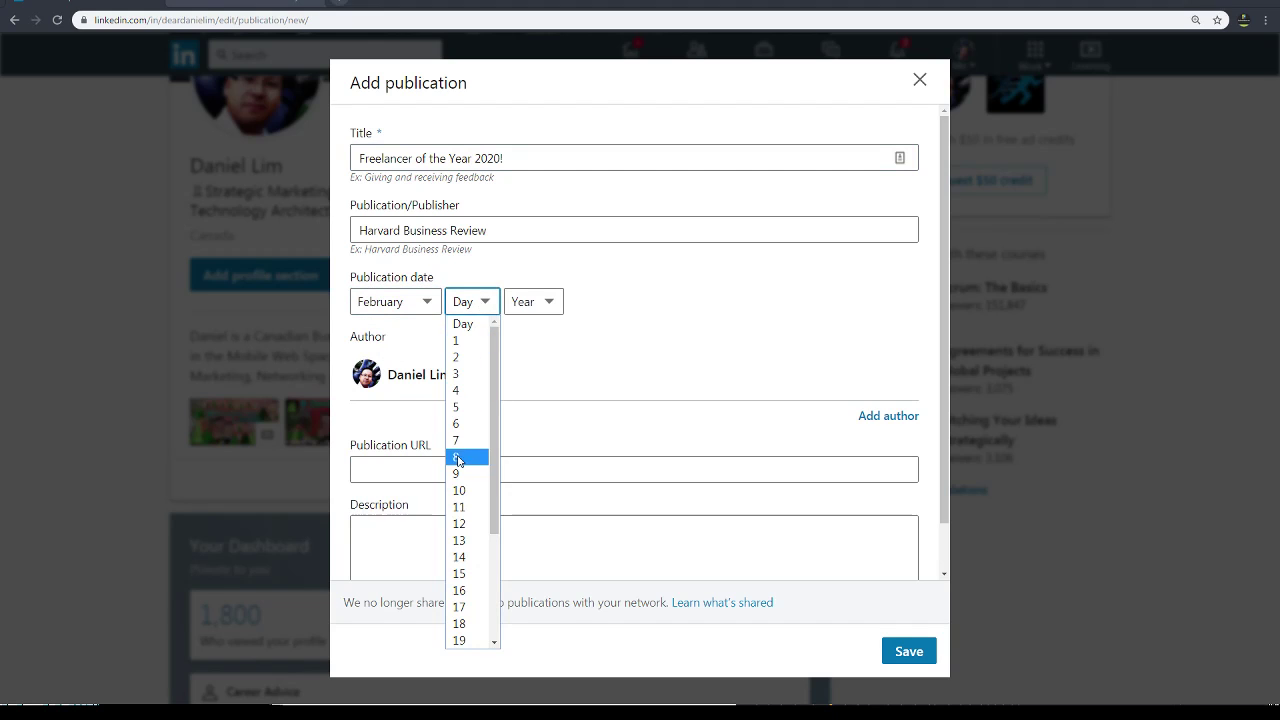
pyautogui.click(466, 455)
pyautogui.click(522, 303)
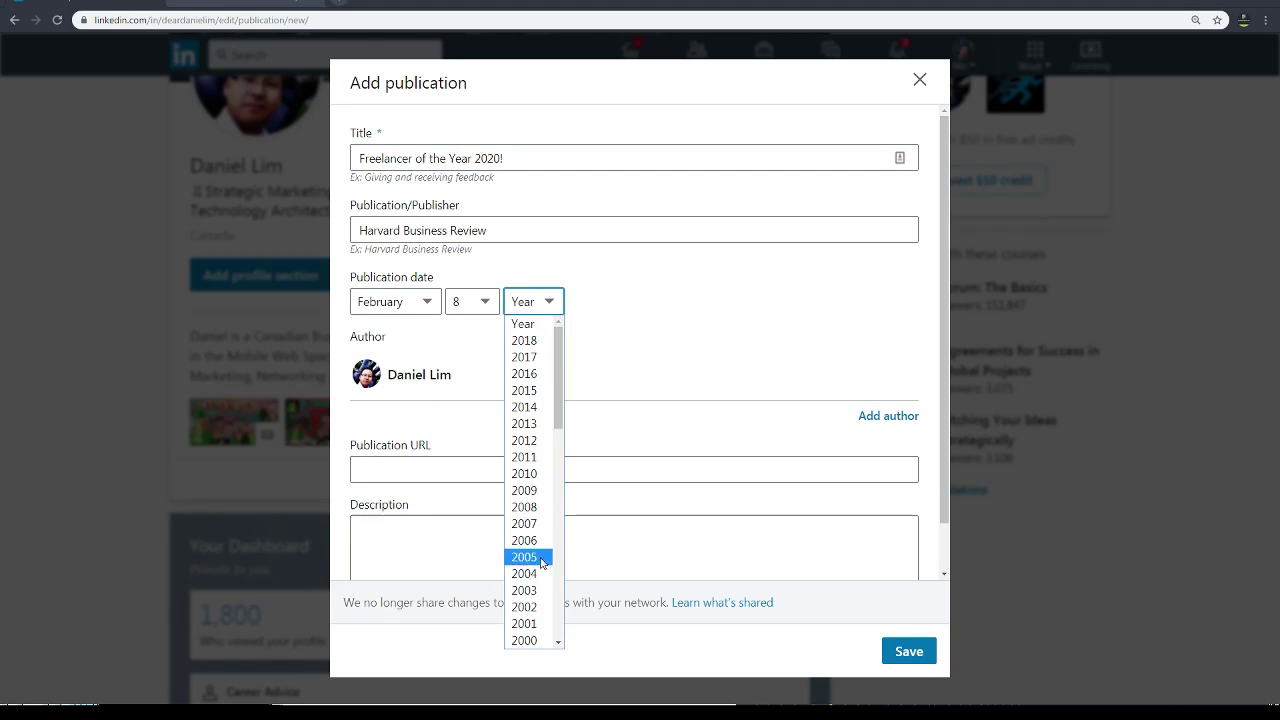
pyautogui.click(533, 341)
pyautogui.click(631, 319)
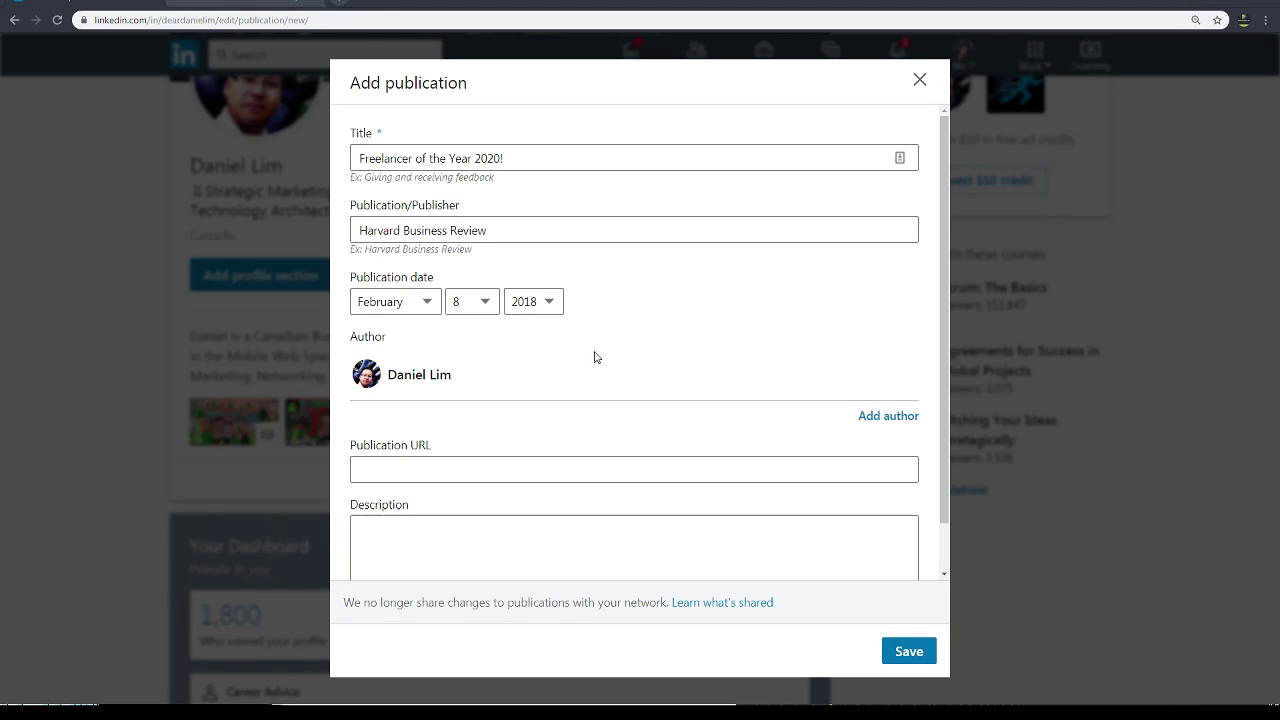
# Step: Fill both the publication URL and the description with "Harvard Business Review"
pyautogui.scroll(-1, 518, 375)
pyautogui.click(434, 412)
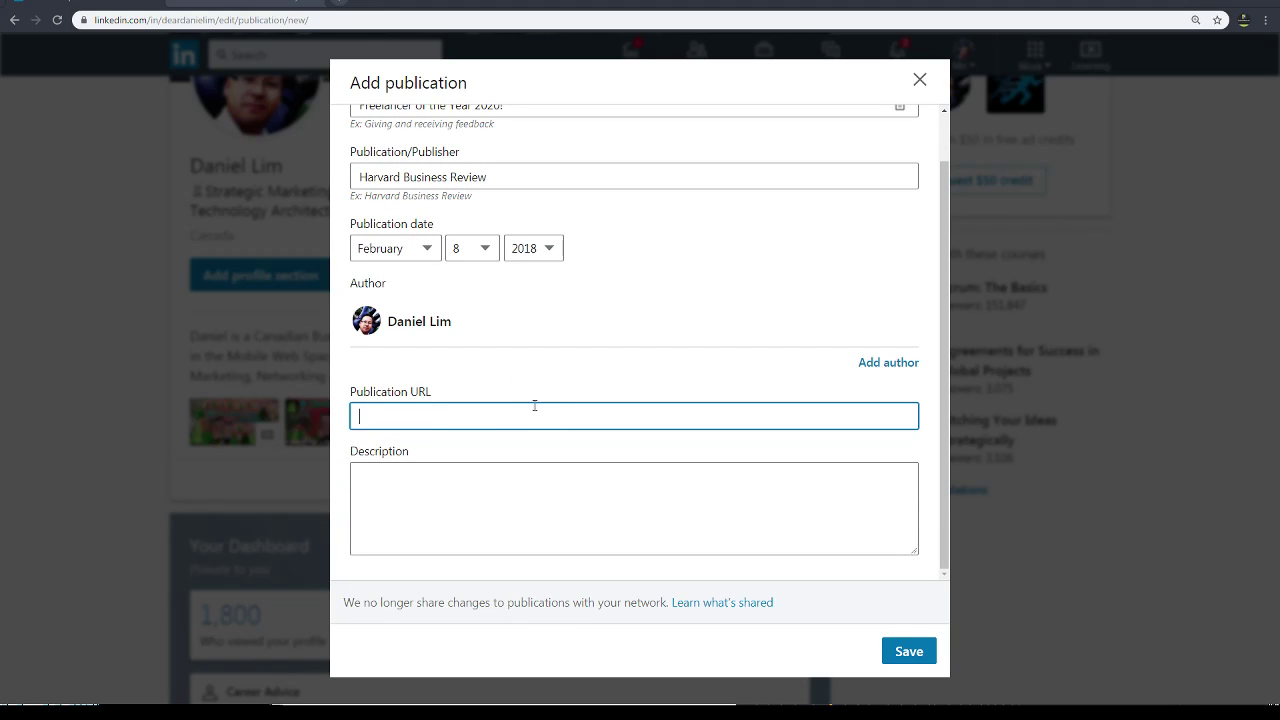
pyautogui.hotkey('ctrl', 'v')
pyautogui.click(508, 494)
pyautogui.hotkey('ctrl', 'v')
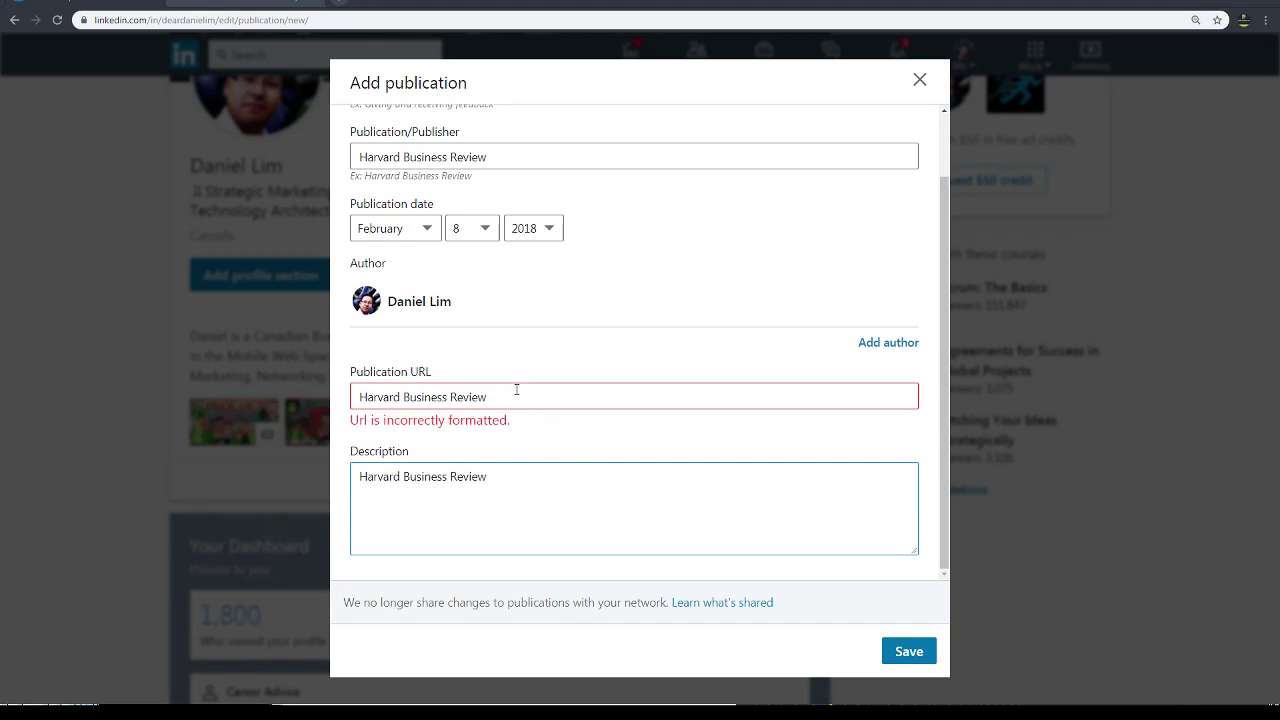
# Step: Correct the publication URL to HarvardBusinessReview.com
pyautogui.click(517, 391)
pyautogui.write('.com')
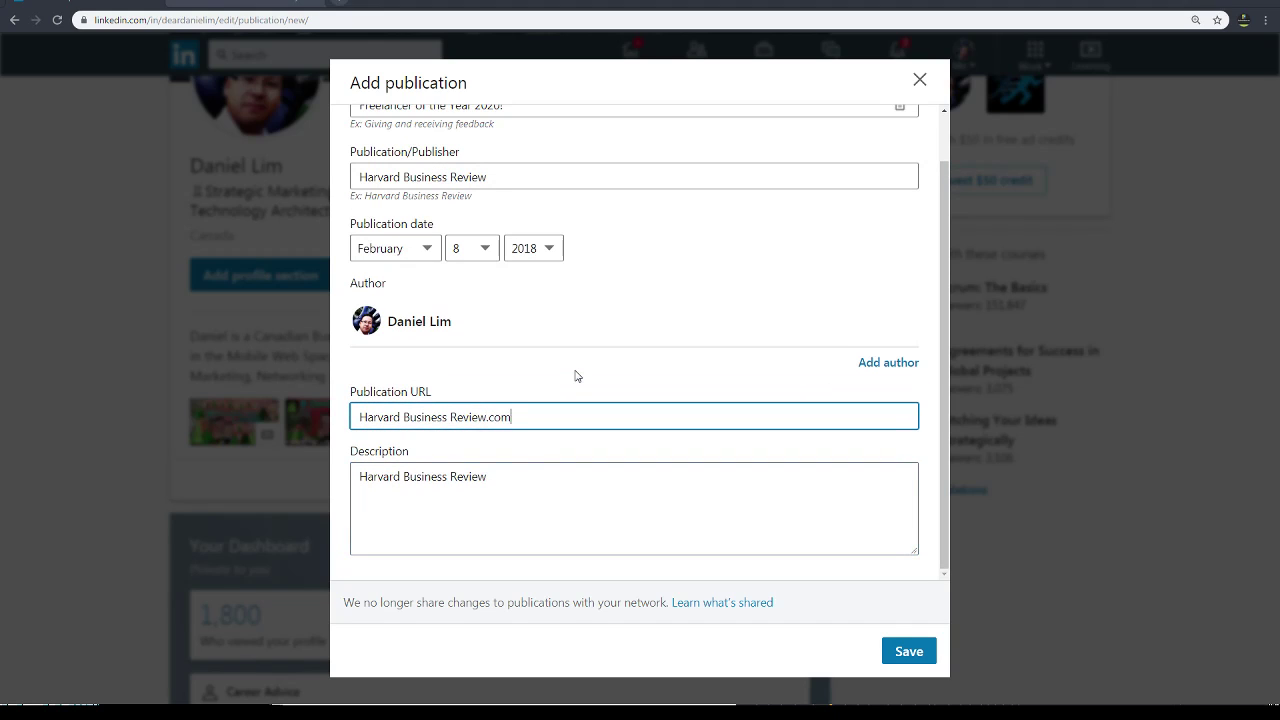
pyautogui.press('Delete')
pyautogui.press('Right')
pyautogui.press('Right')
pyautogui.press('Right')
pyautogui.press('Right')
pyautogui.press('Delete')
pyautogui.press('End')
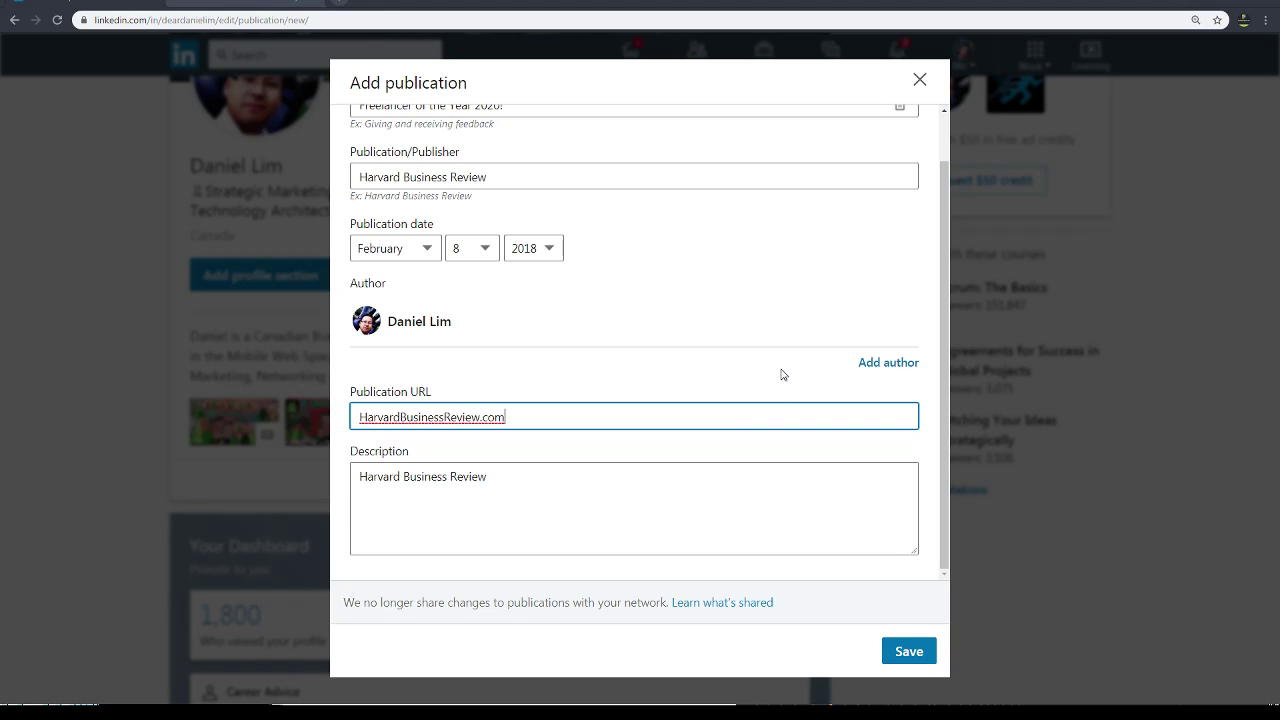
pyautogui.moveTo(514, 517); pyautogui.dragTo(134, 443)
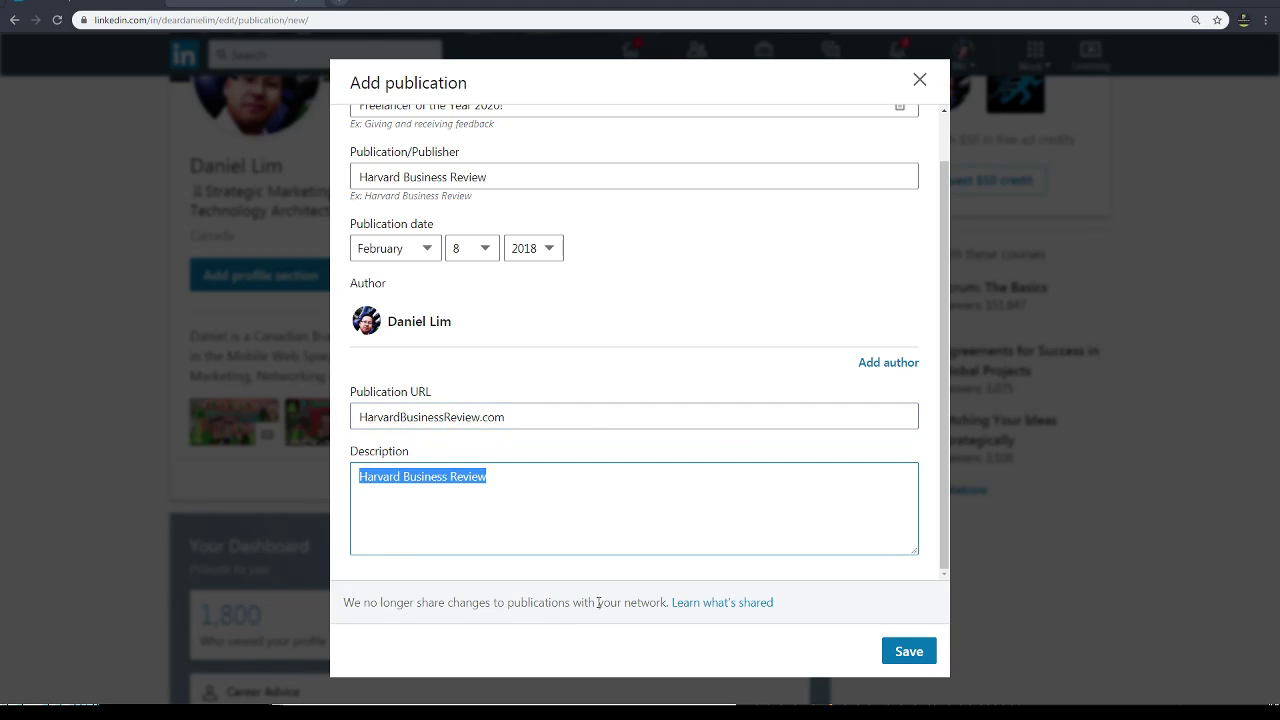
pyautogui.moveTo(597, 603); pyautogui.dragTo(660, 597)
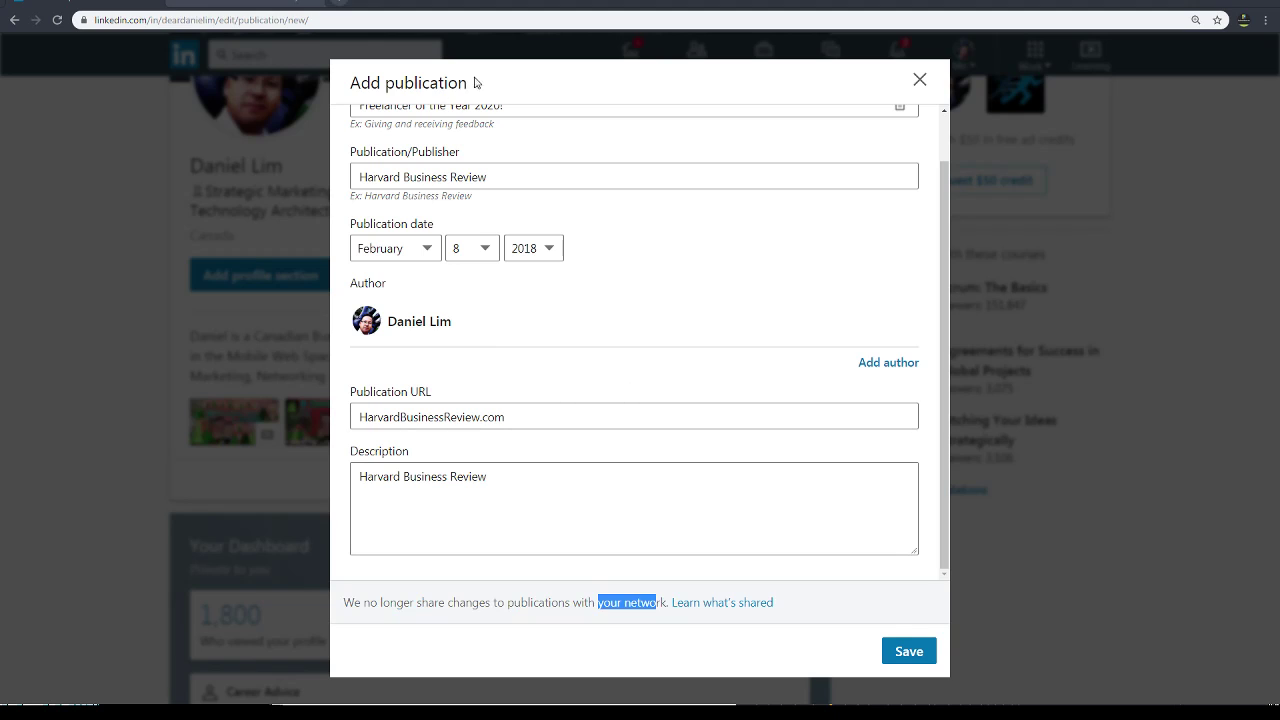
pyautogui.moveTo(476, 82); pyautogui.dragTo(391, 82)
pyautogui.click(680, 524)
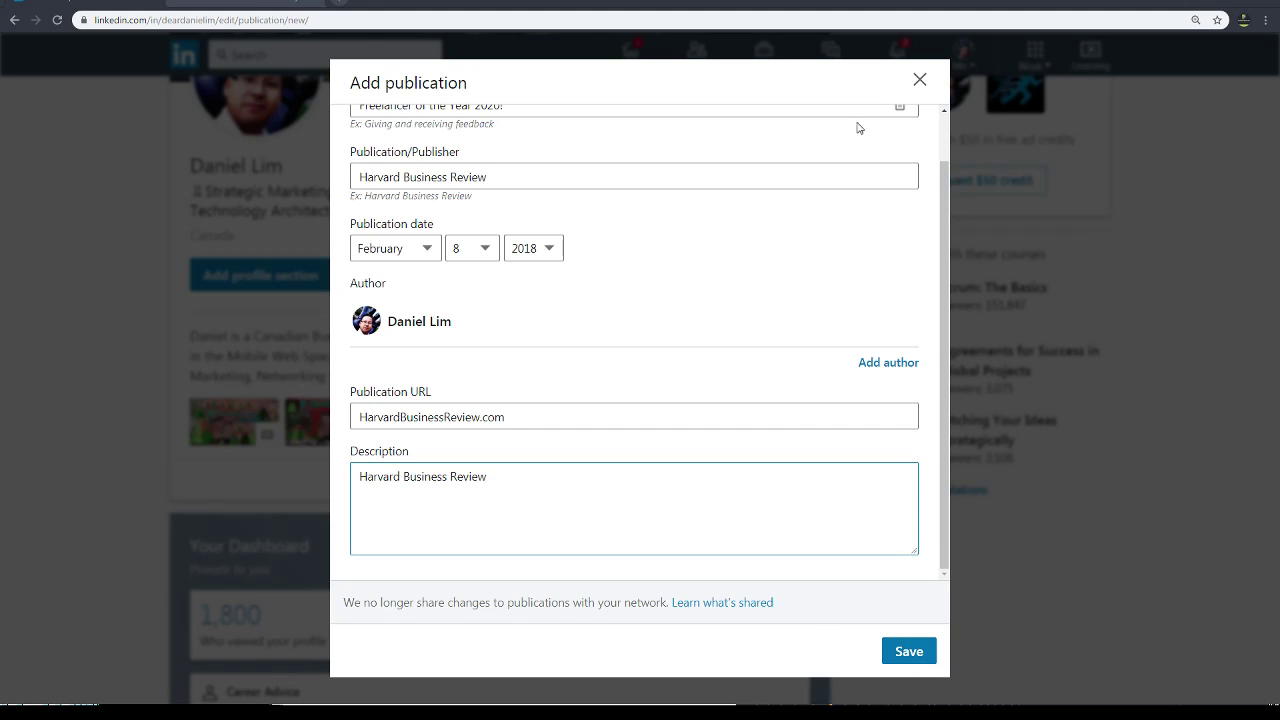
# Step: Close the publication form without saving and discard its entries
pyautogui.click(921, 81)
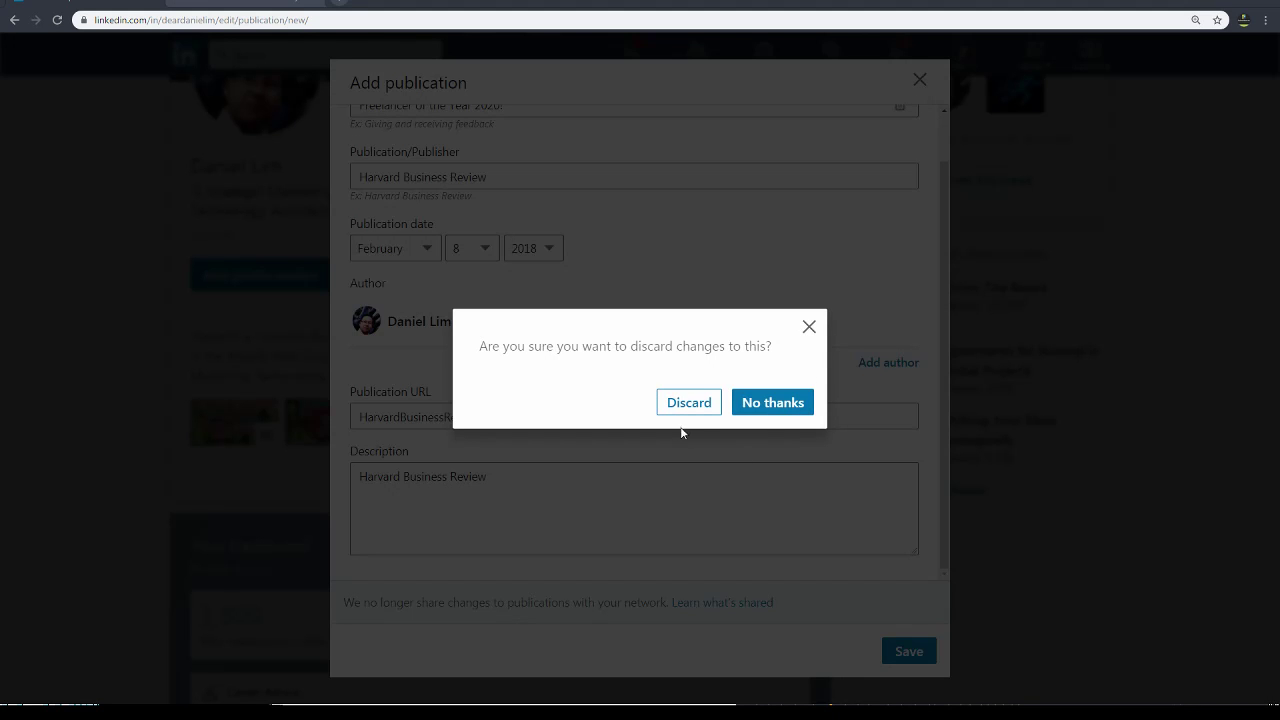
pyautogui.click(764, 405)
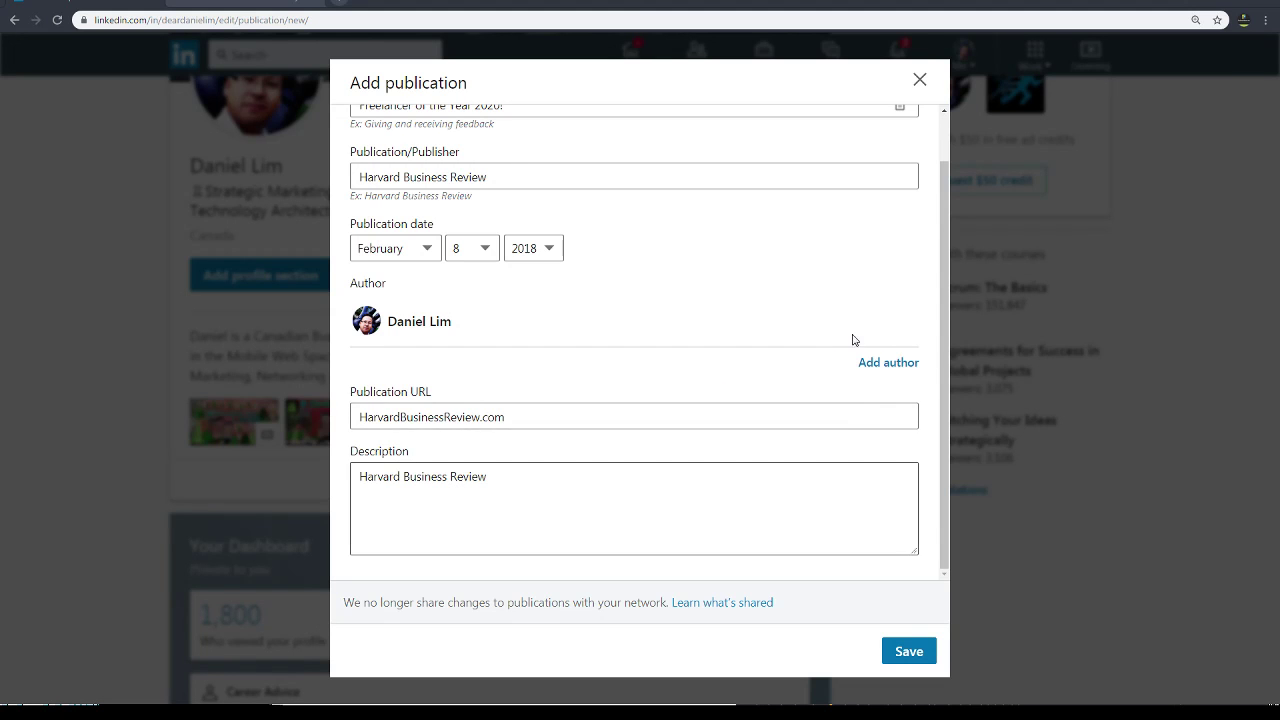
pyautogui.click(921, 81)
pyautogui.click(690, 403)
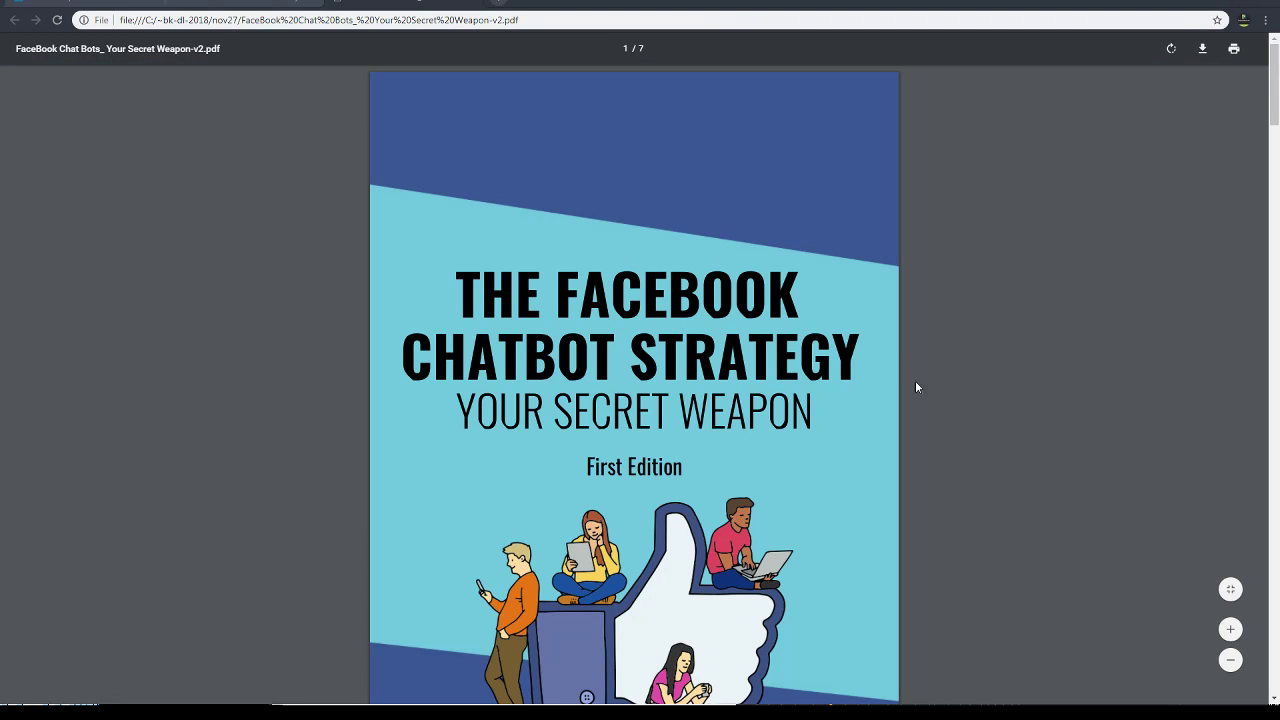
# Step: Look over the cover and table of contents of the Facebook chatbot strategy PDF
pyautogui.scroll(-2, 876, 381)
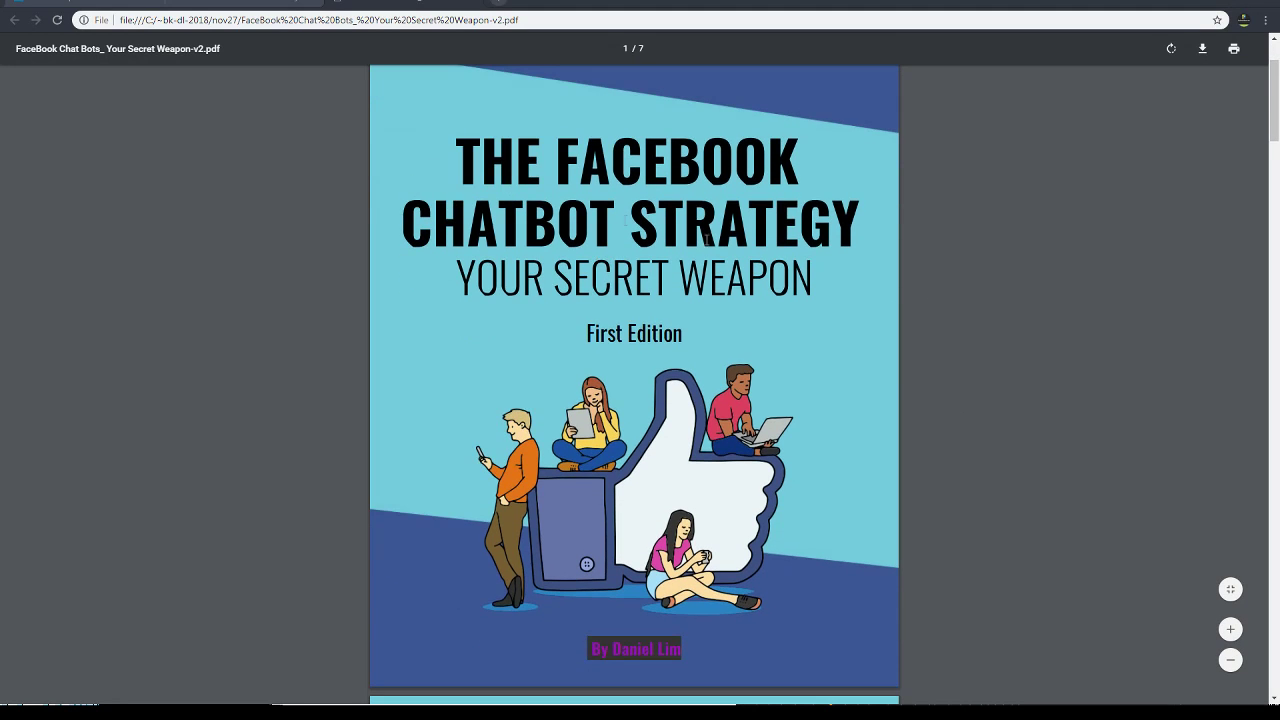
pyautogui.scroll(-2, 704, 486)
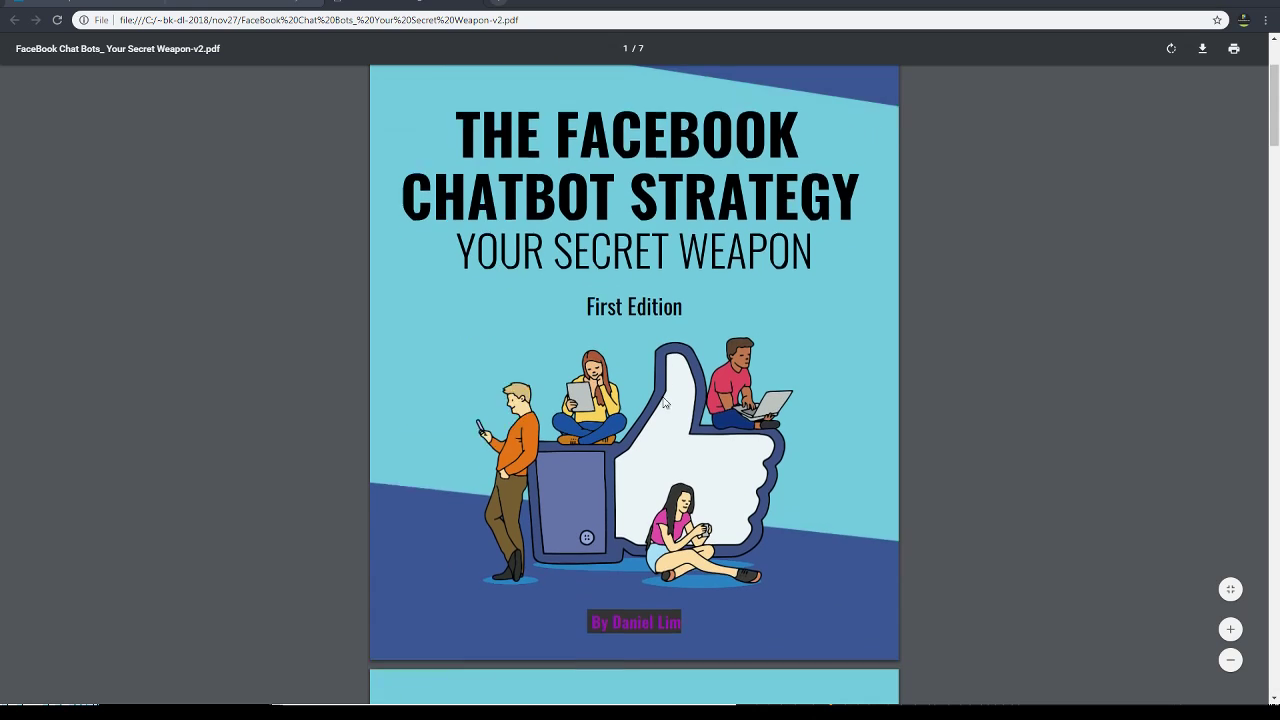
pyautogui.scroll(-2, 704, 486)
pyautogui.scroll(-6, 585, 599)
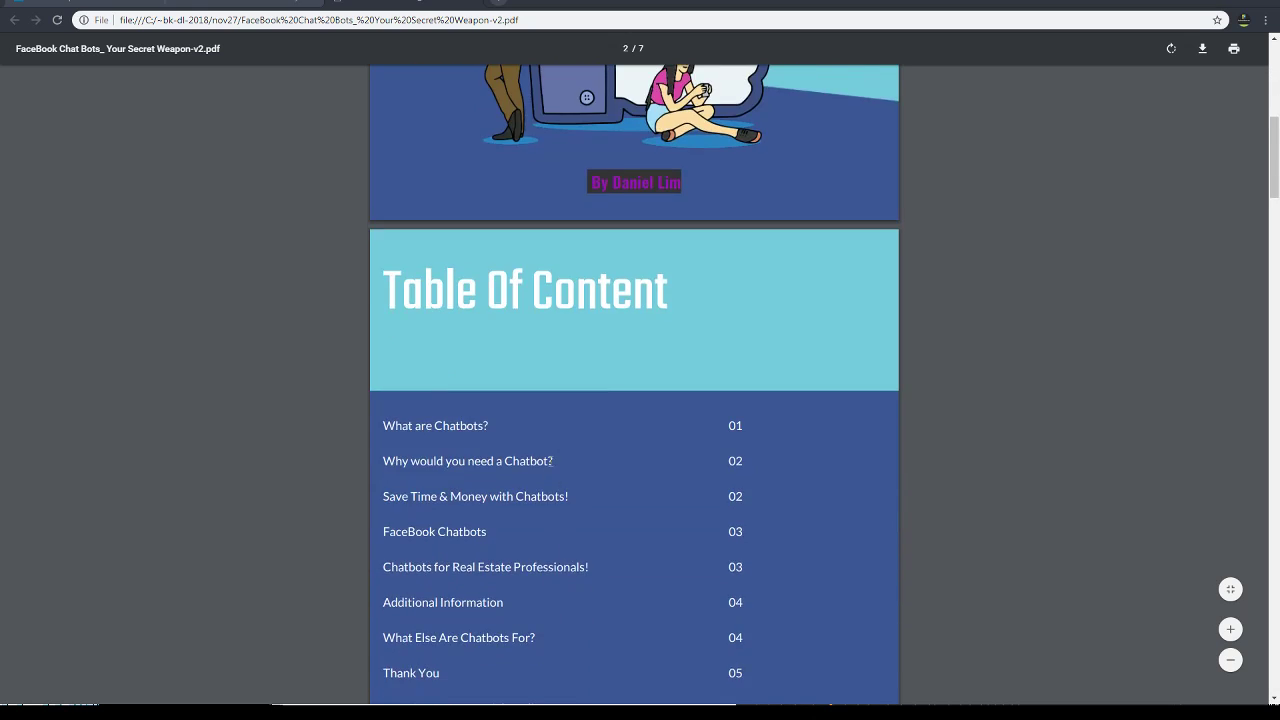
pyautogui.scroll(-12, 672, 434)
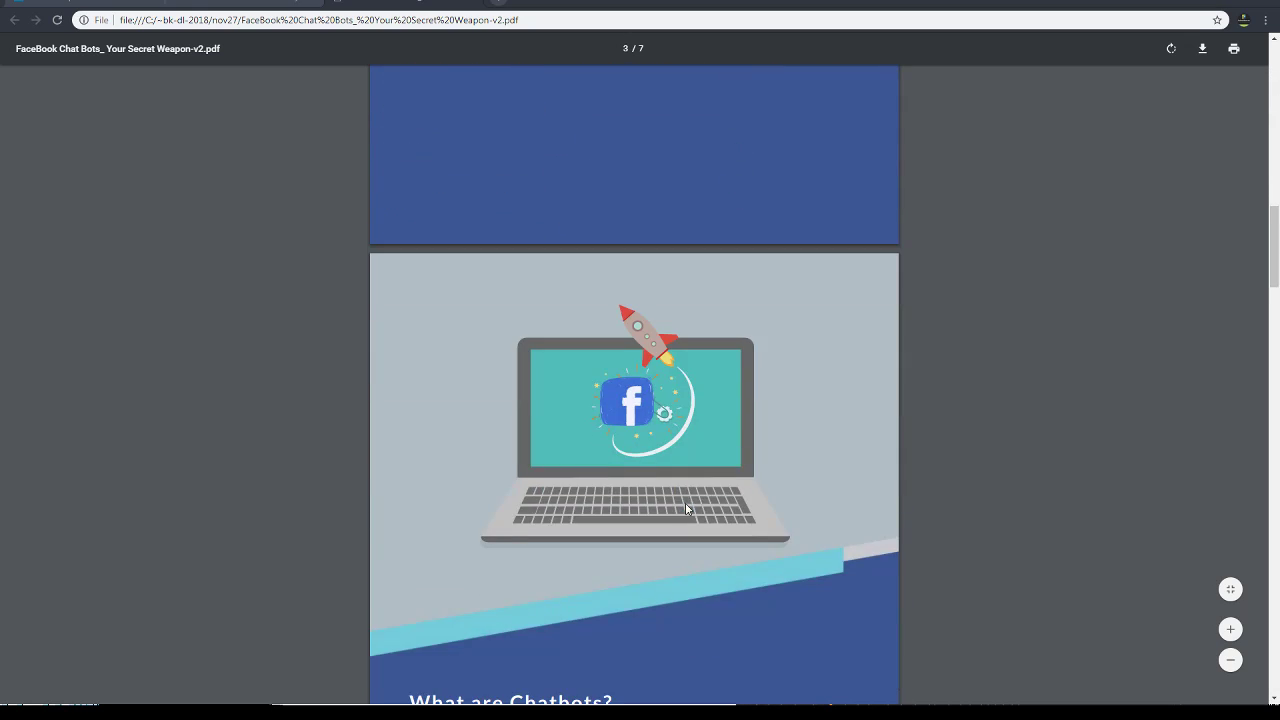
# Step: Skim the PDF's chapters from "What are Chatbots?" through the additional information to the start of the thank-you page
pyautogui.scroll(-6, 666, 455)
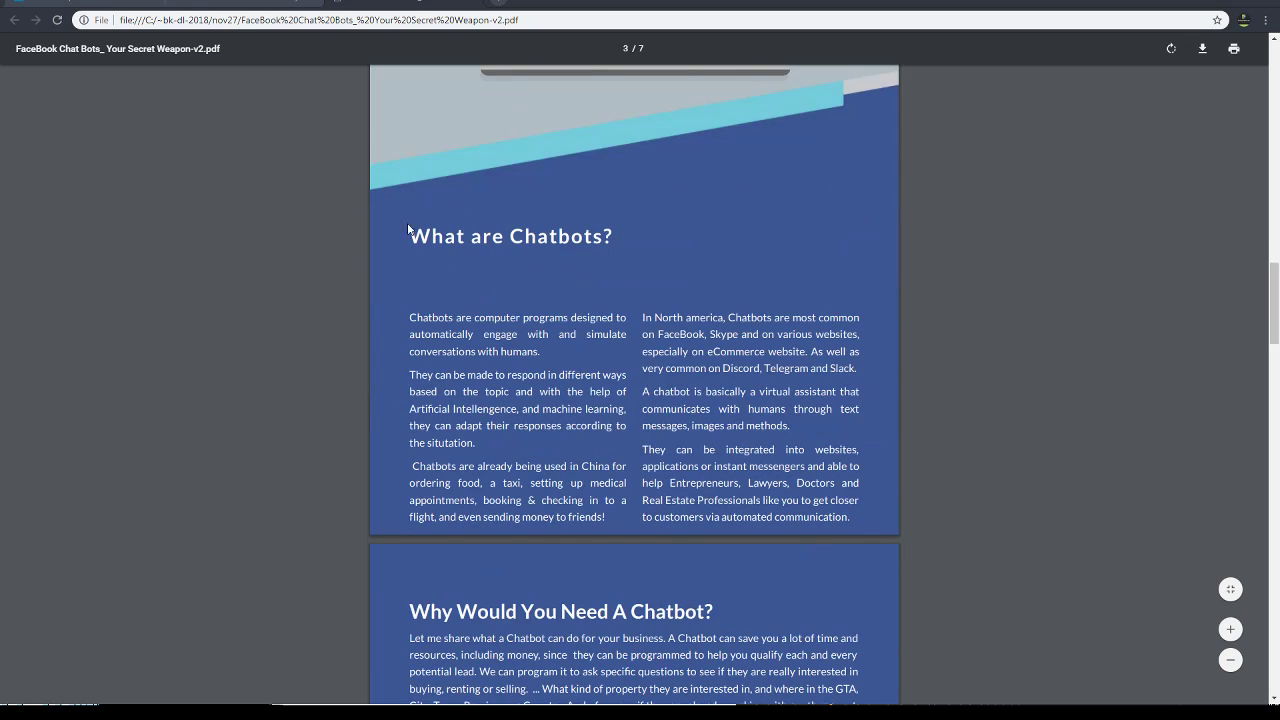
pyautogui.scroll(-3, 665, 485)
pyautogui.moveTo(334, 226); pyautogui.dragTo(707, 182)
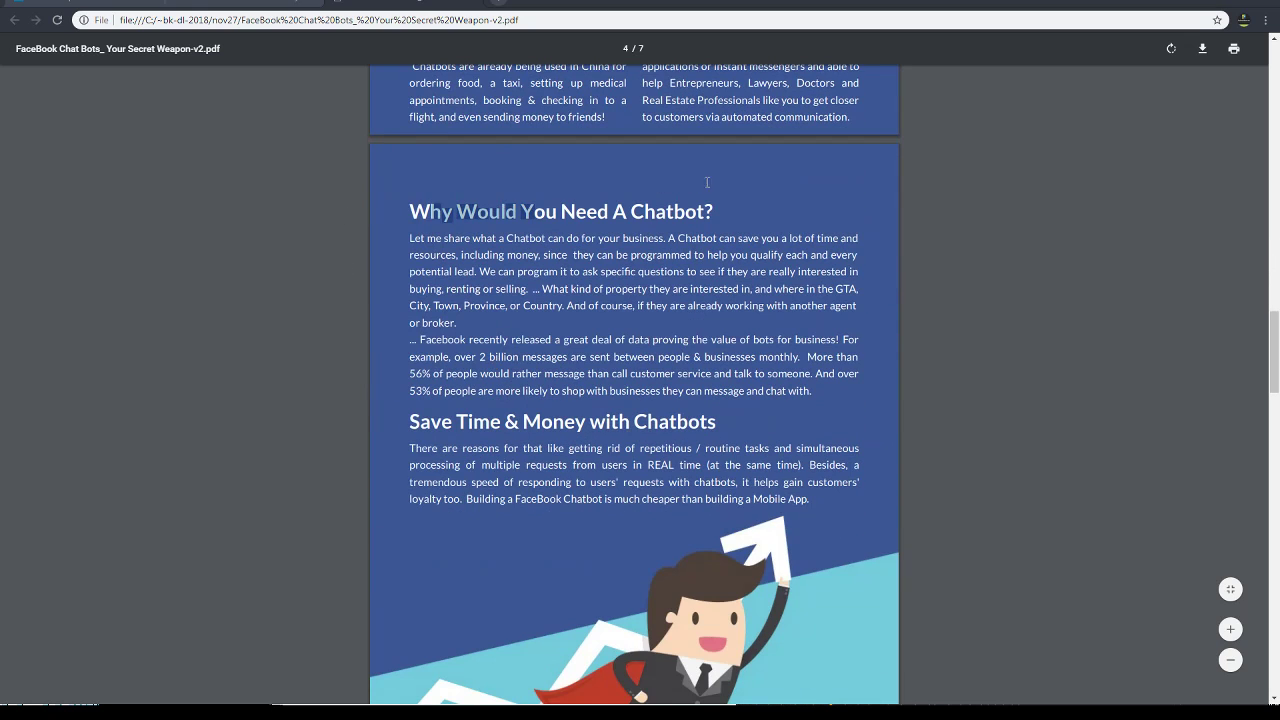
pyautogui.click(638, 434)
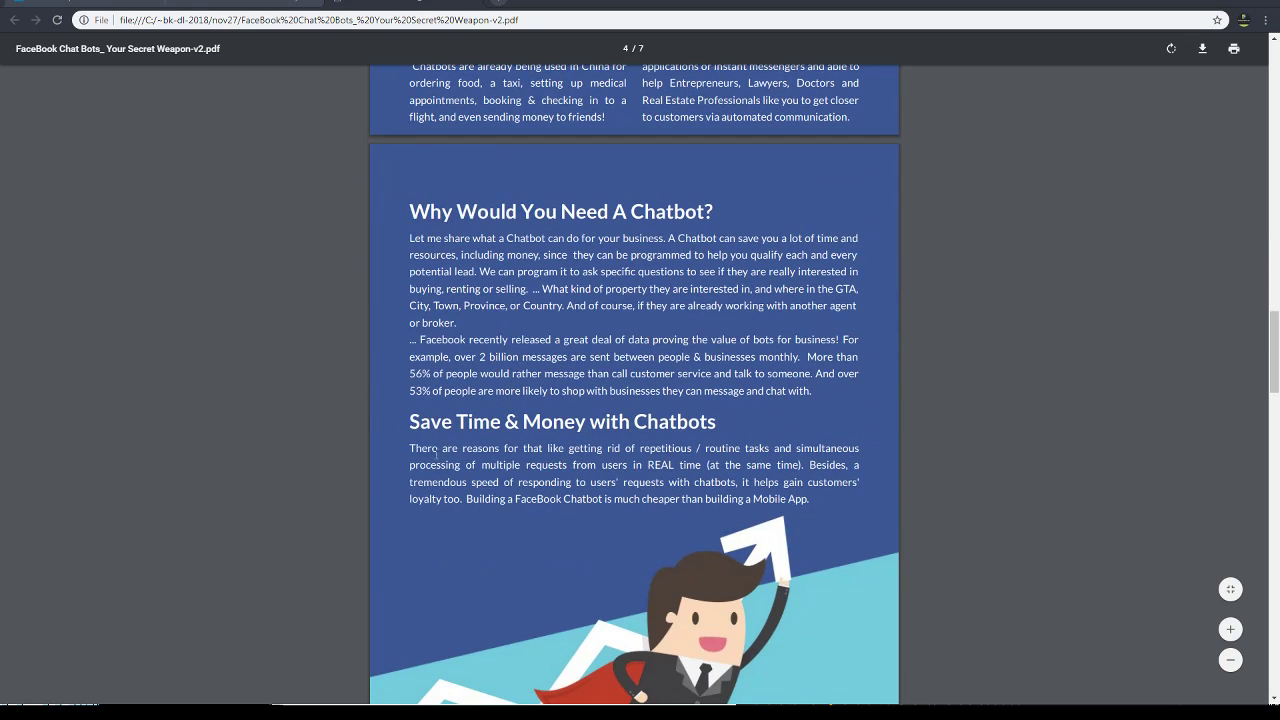
pyautogui.scroll(-4, 607, 518)
pyautogui.scroll(-5, 729, 560)
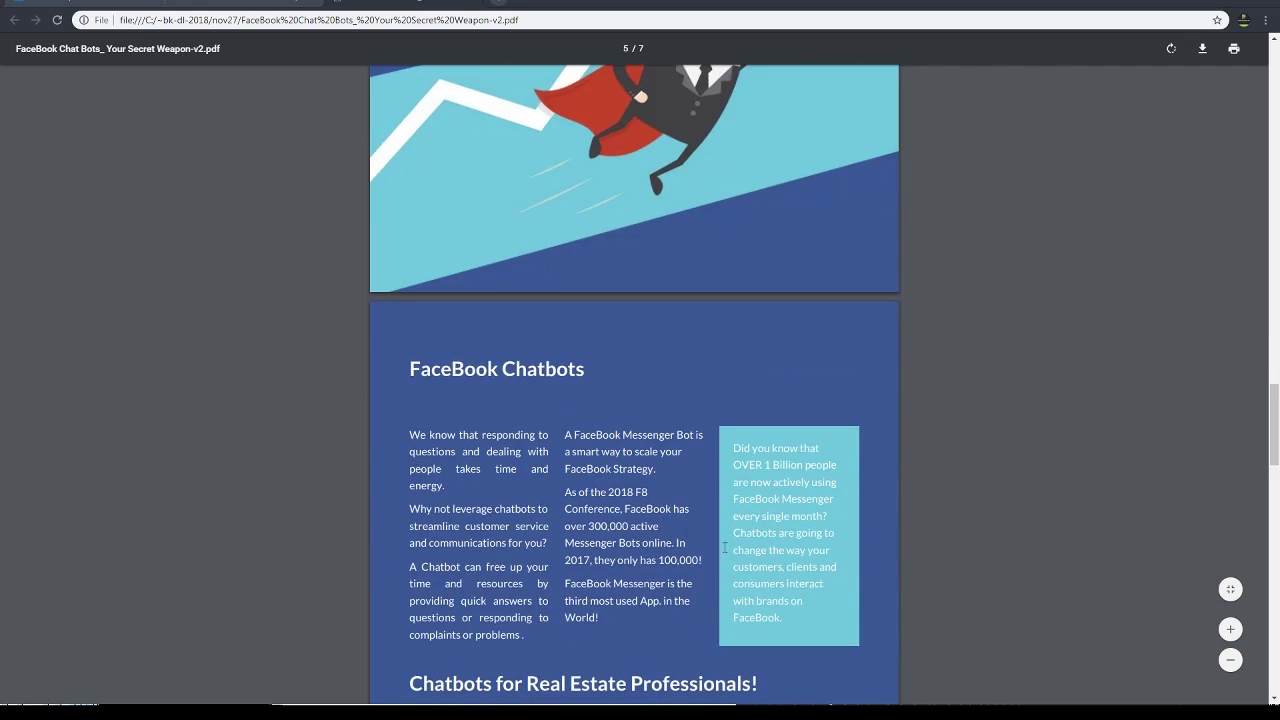
pyautogui.scroll(-3, 620, 450)
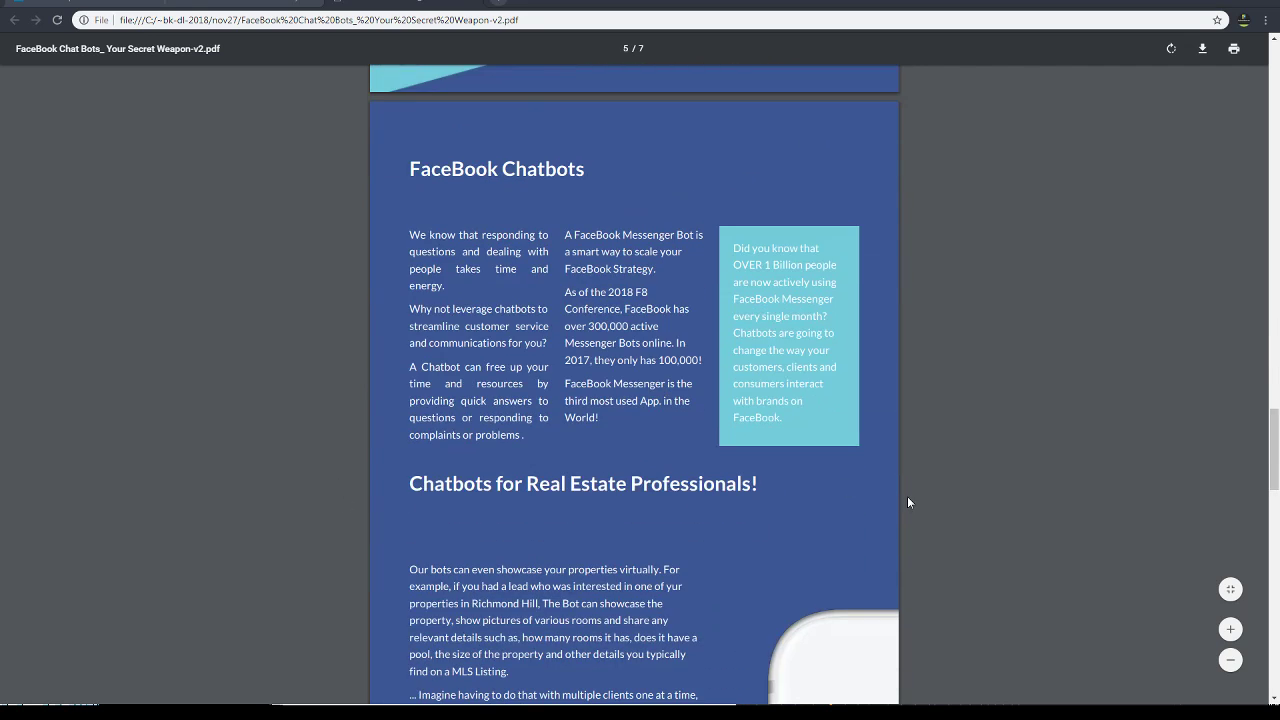
pyautogui.scroll(-11, 735, 521)
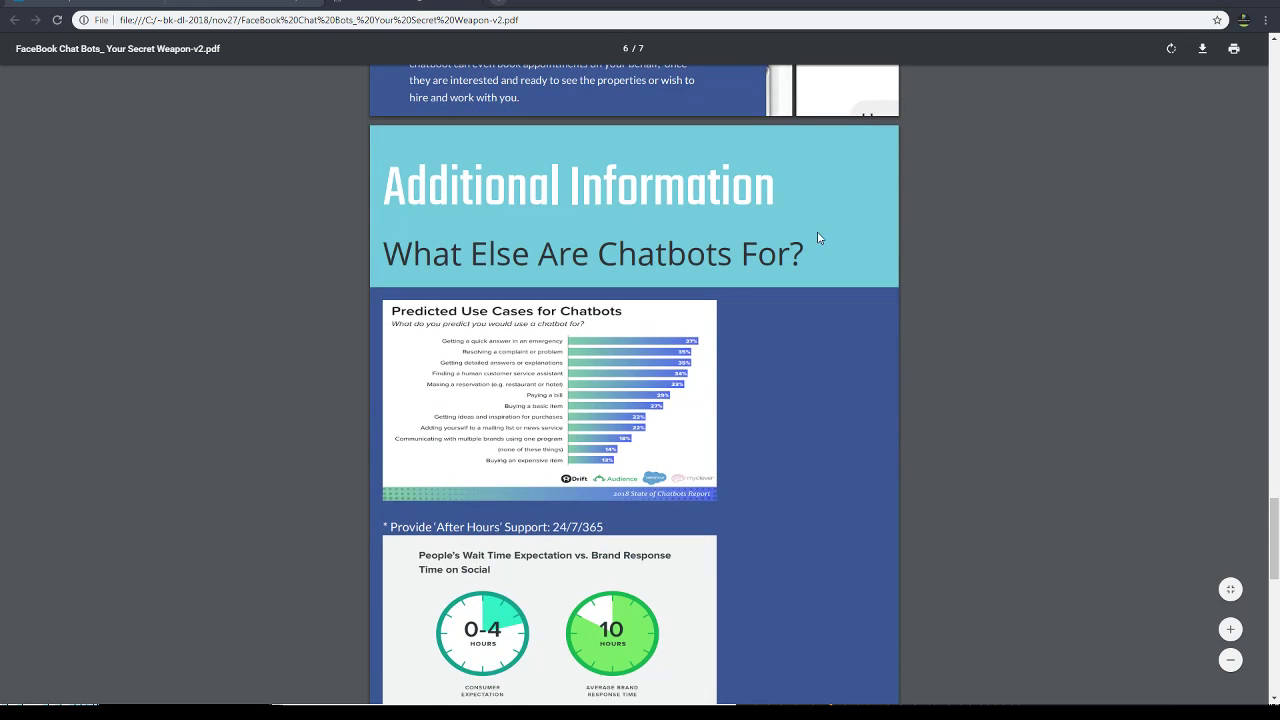
pyautogui.scroll(-3, 808, 551)
pyautogui.scroll(-9, 806, 548)
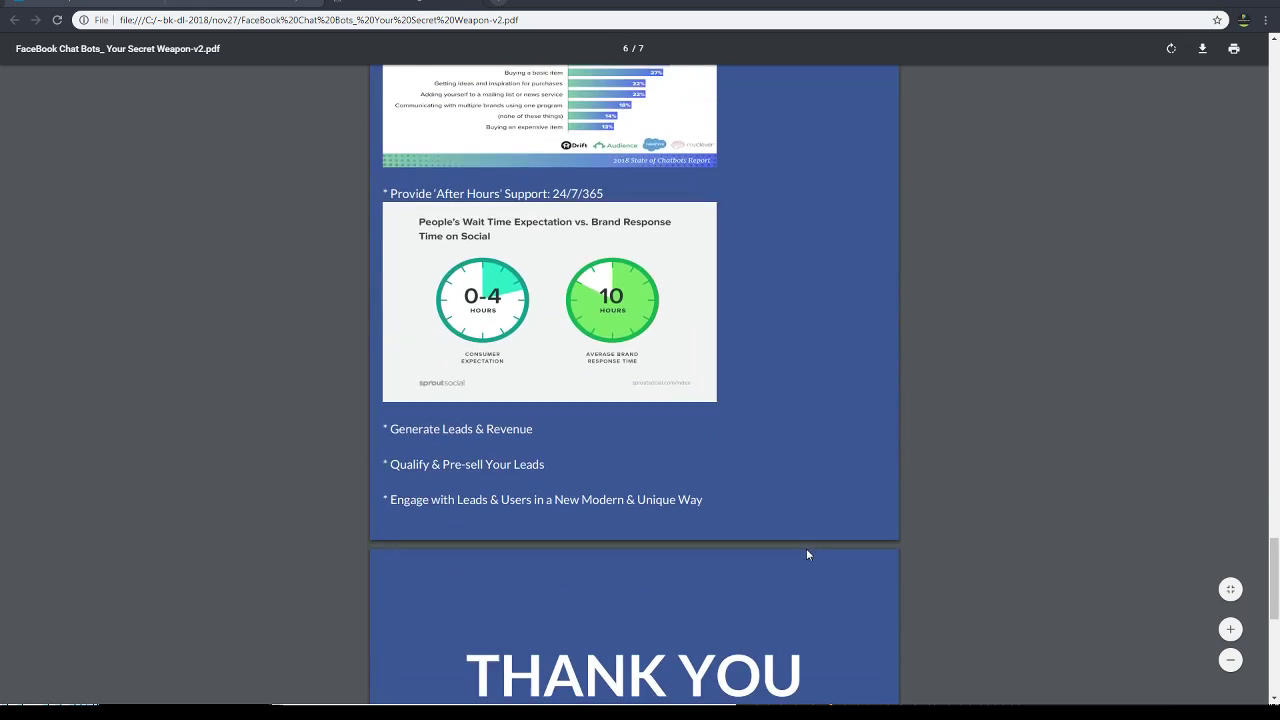
# Step: Look over the PDF's thank-you page and copy the full title "The Facebook Chatbot Strategy Your Secret Weapon" from the cover
pyautogui.scroll(-2, 780, 370)
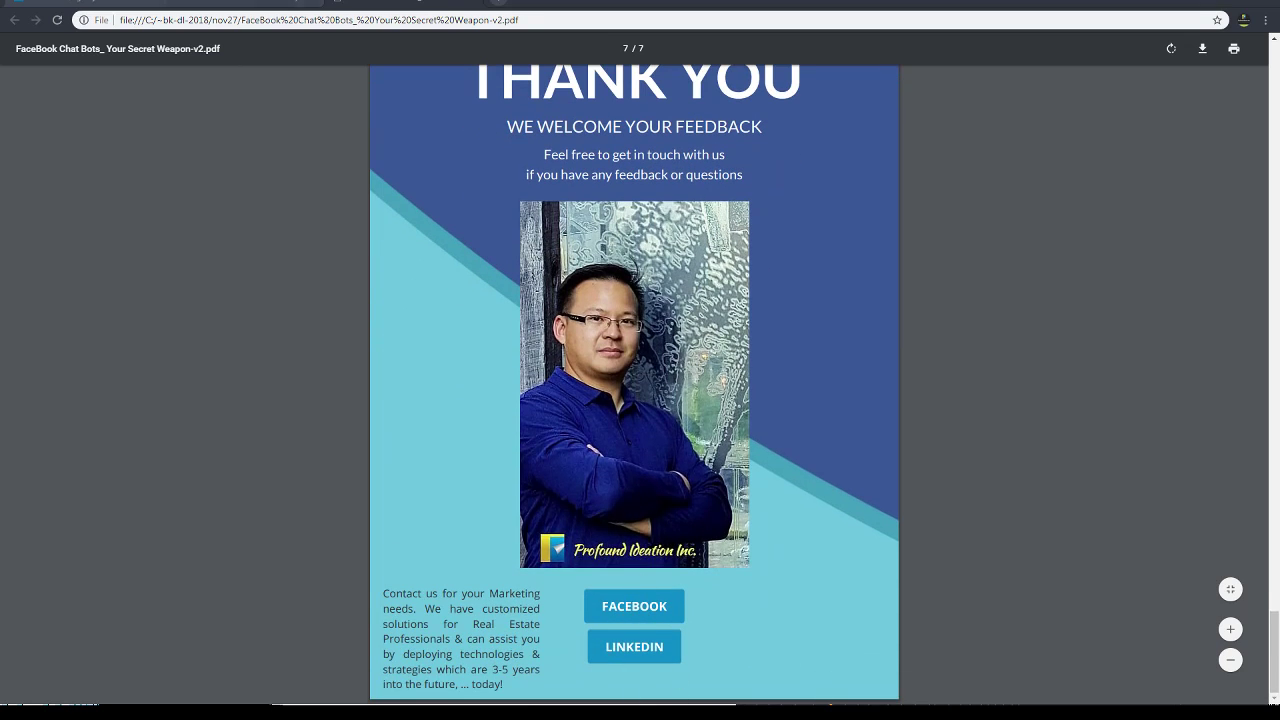
pyautogui.scroll(1, 938, 386)
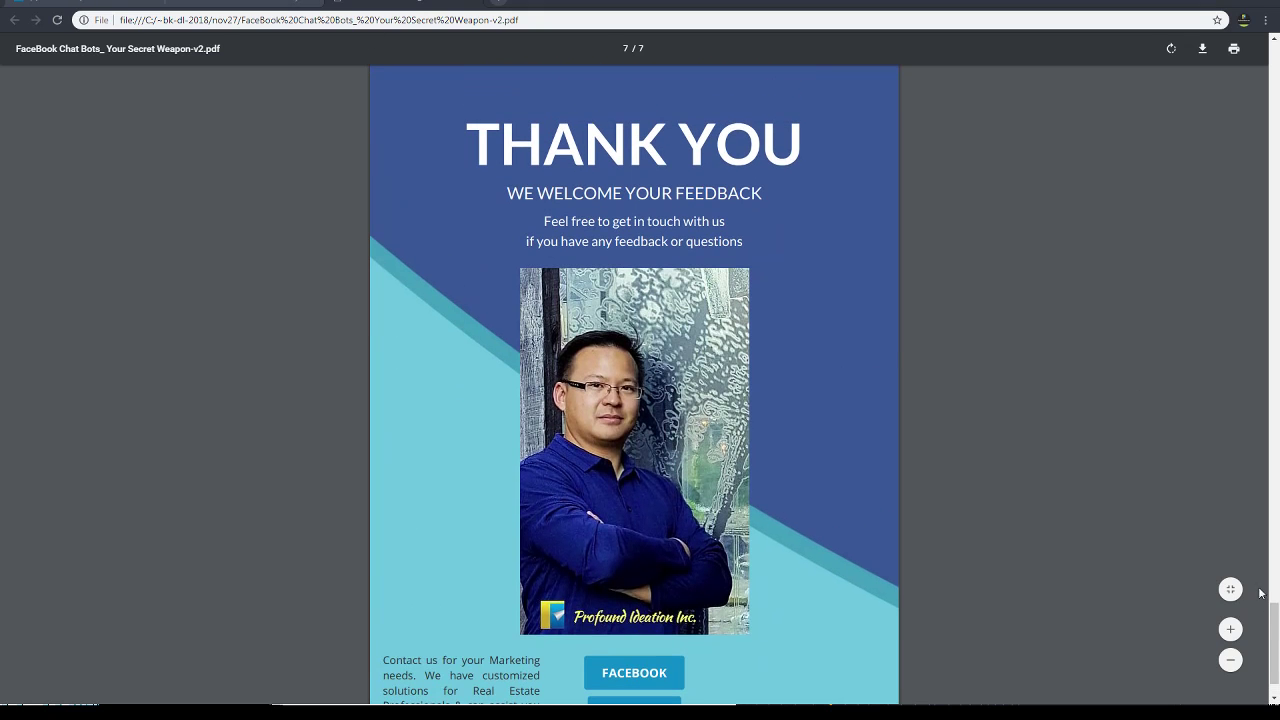
pyautogui.click(1274, 95)
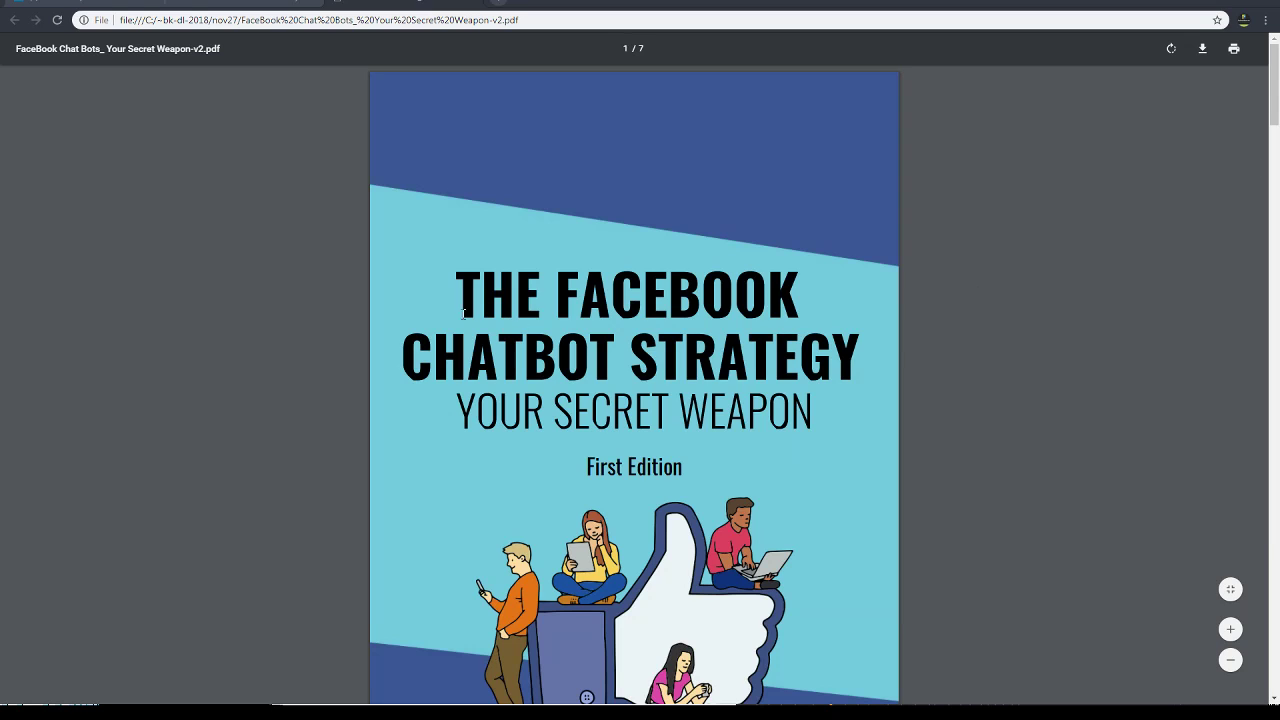
pyautogui.moveTo(461, 304); pyautogui.dragTo(860, 299)
pyautogui.moveTo(890, 409); pyautogui.dragTo(828, 440)
pyautogui.hotkey('ctrl', 'c')
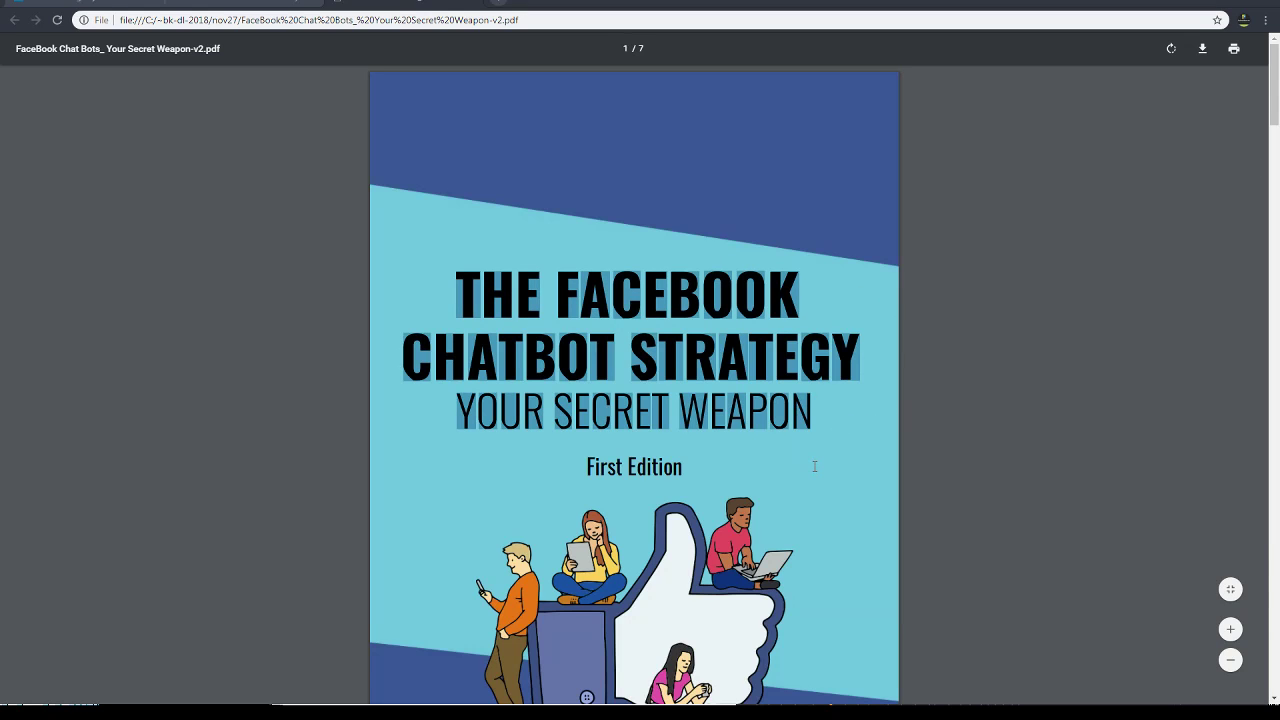
# Step: Switch to the LinkedIn profile, send the suggested reply "You're welcome" in the open chat and close the conversation
pyautogui.click(72, 3)
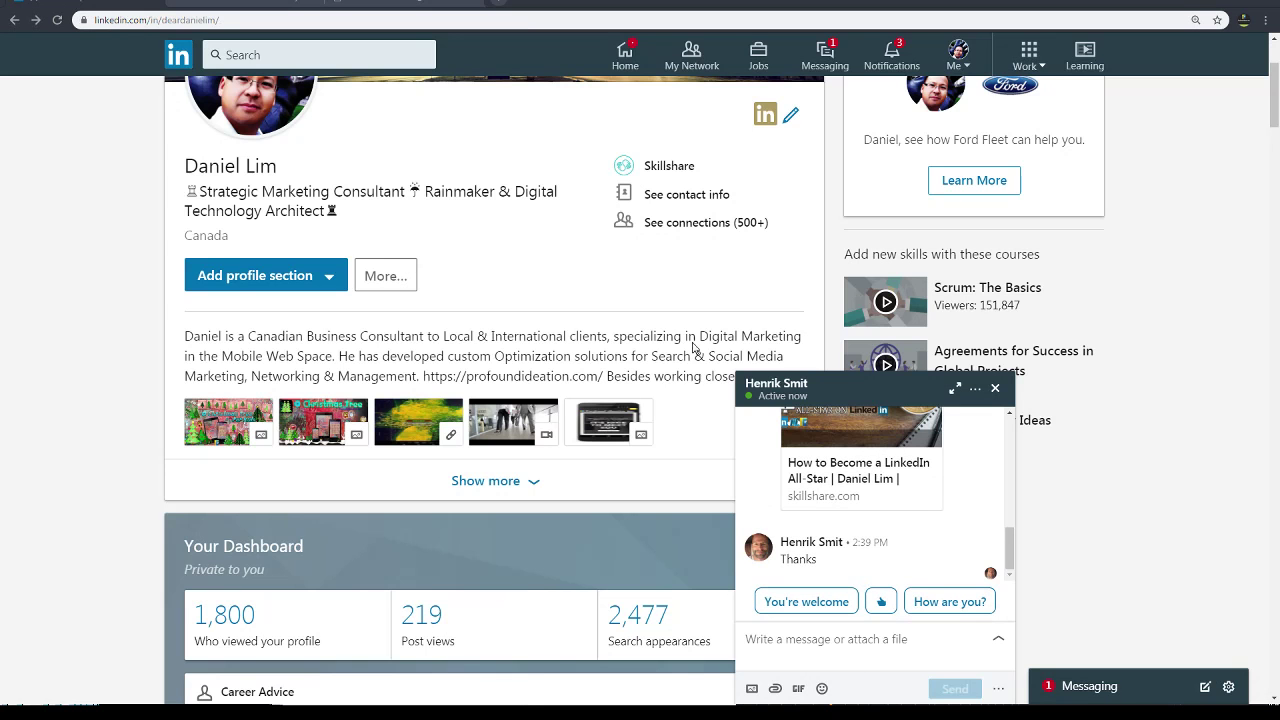
pyautogui.click(806, 601)
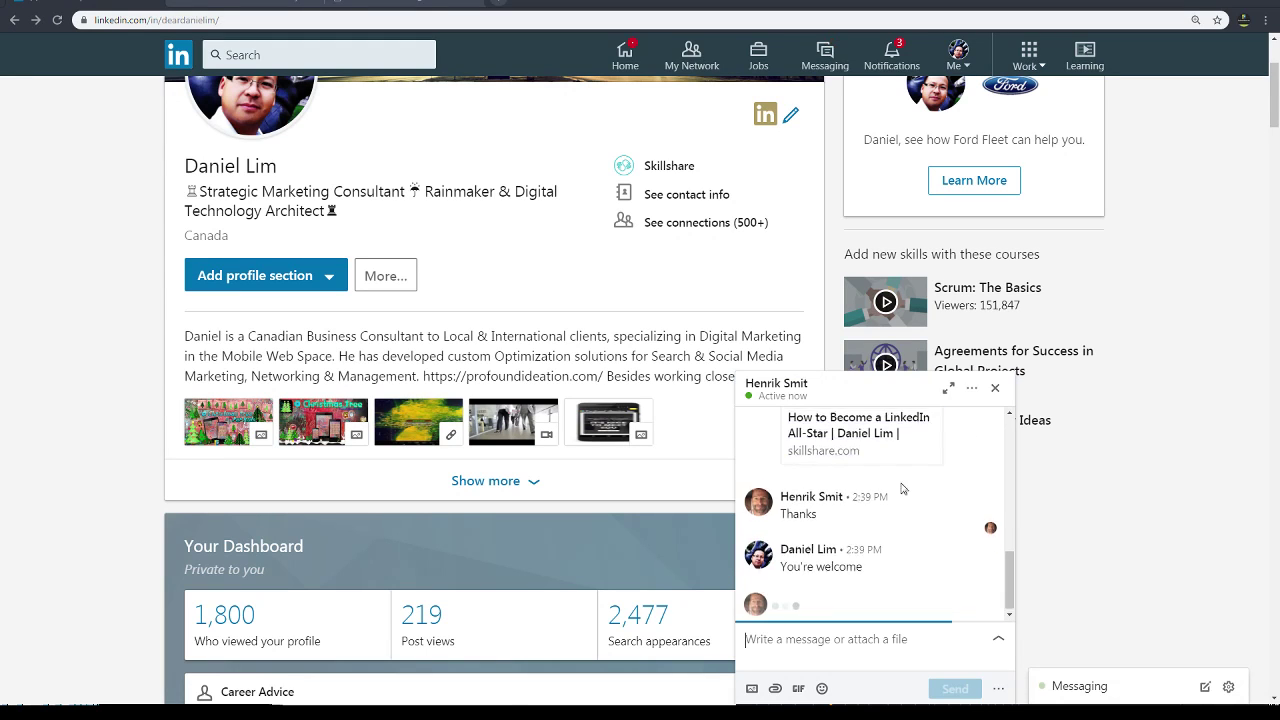
pyautogui.click(993, 389)
pyautogui.scroll(2, 318, 420)
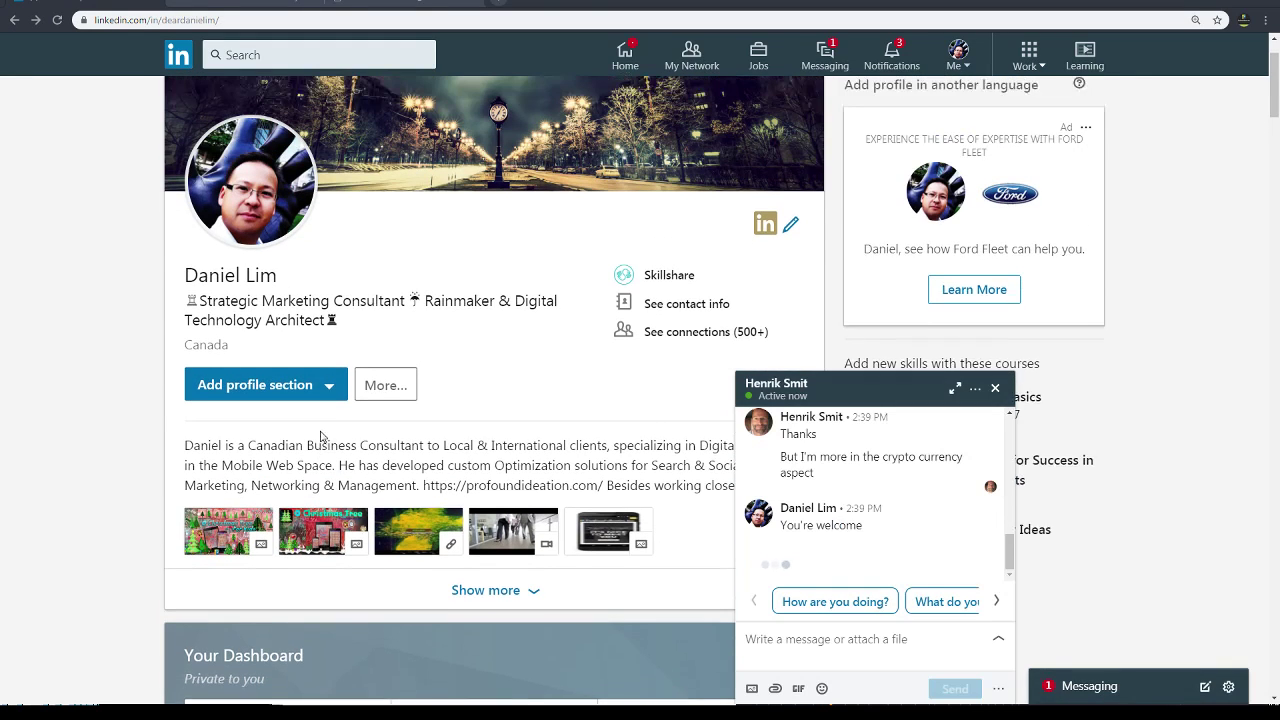
pyautogui.click(995, 388)
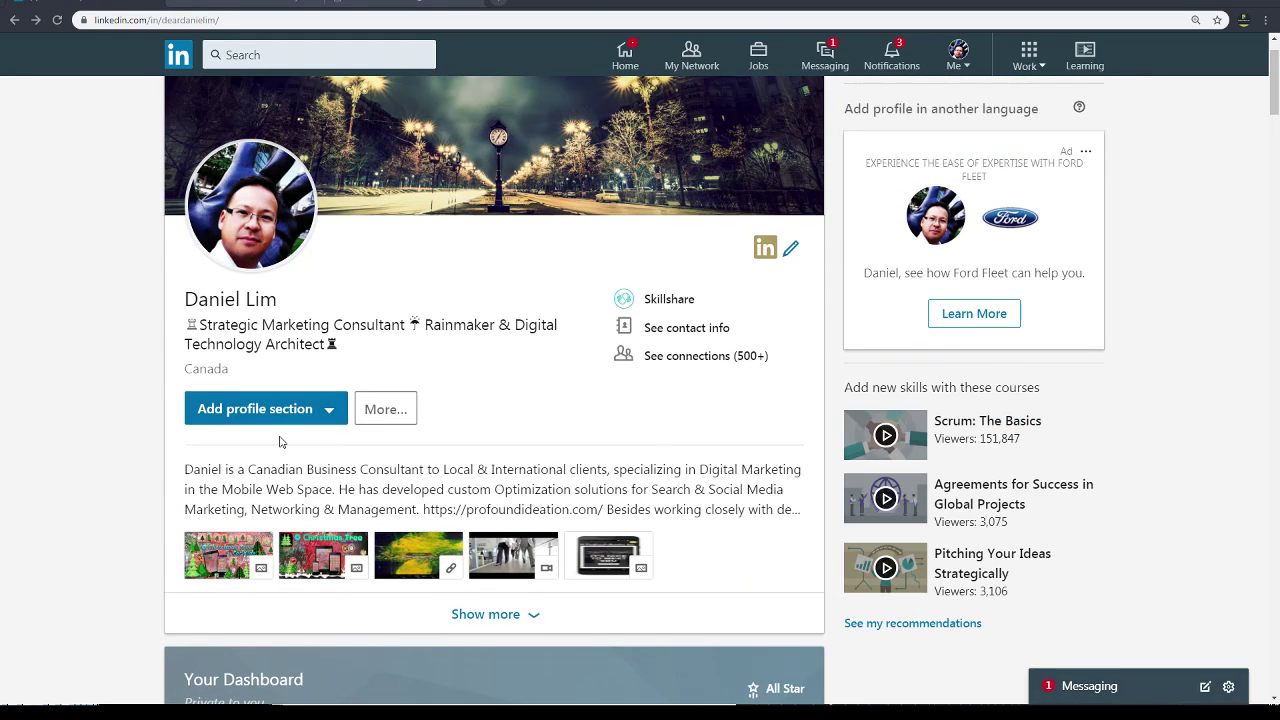
# Step: Start a new publication under the profile's accomplishments and paste the copied e-book title as its title
pyautogui.click(298, 409)
pyautogui.scroll(-2, 314, 560)
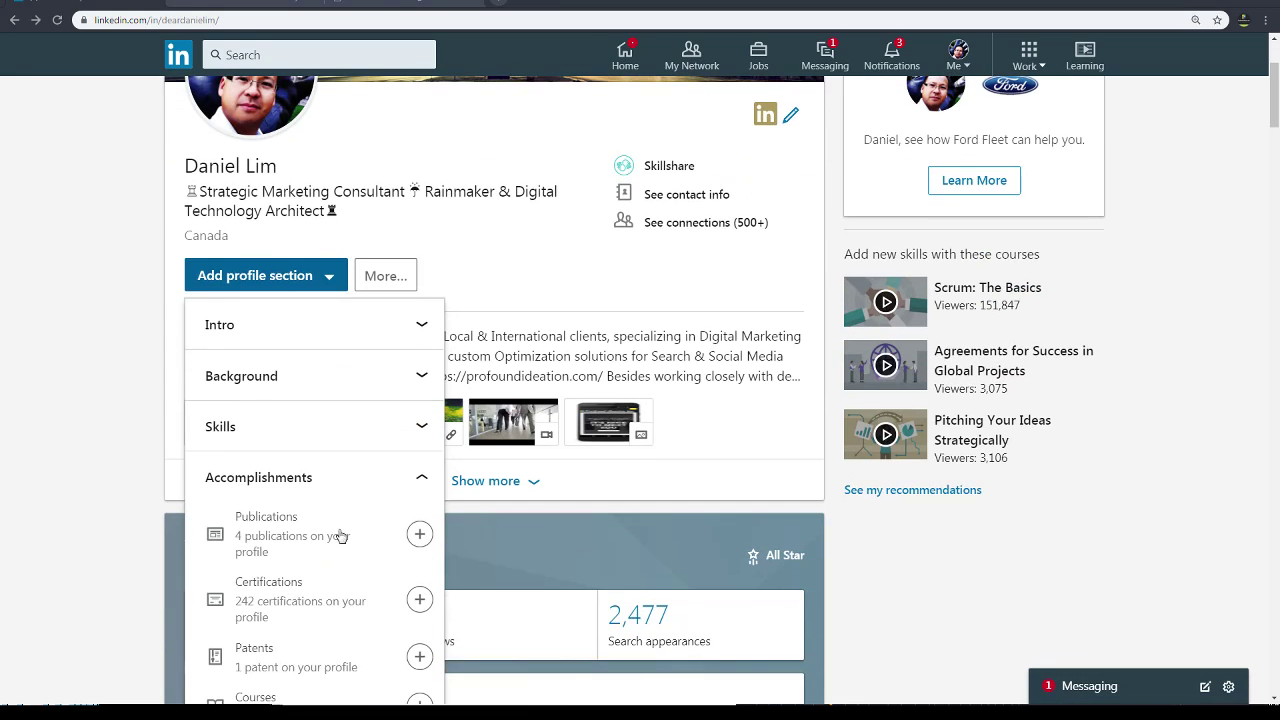
pyautogui.click(419, 534)
pyautogui.click(408, 150)
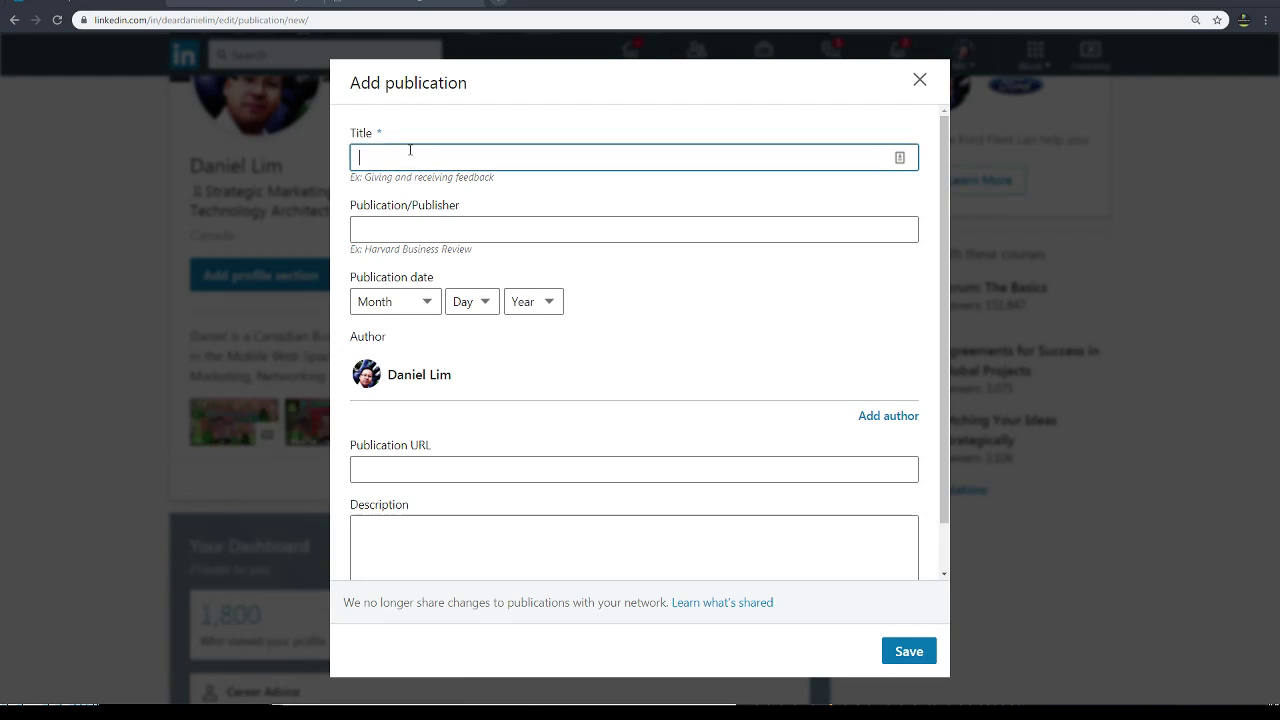
pyautogui.hotkey('ctrl', 'v')
# Step: Insert a colon after "STRATEGY" in the publication title, keeping "CHATBOT" in the singular
pyautogui.click(497, 160)
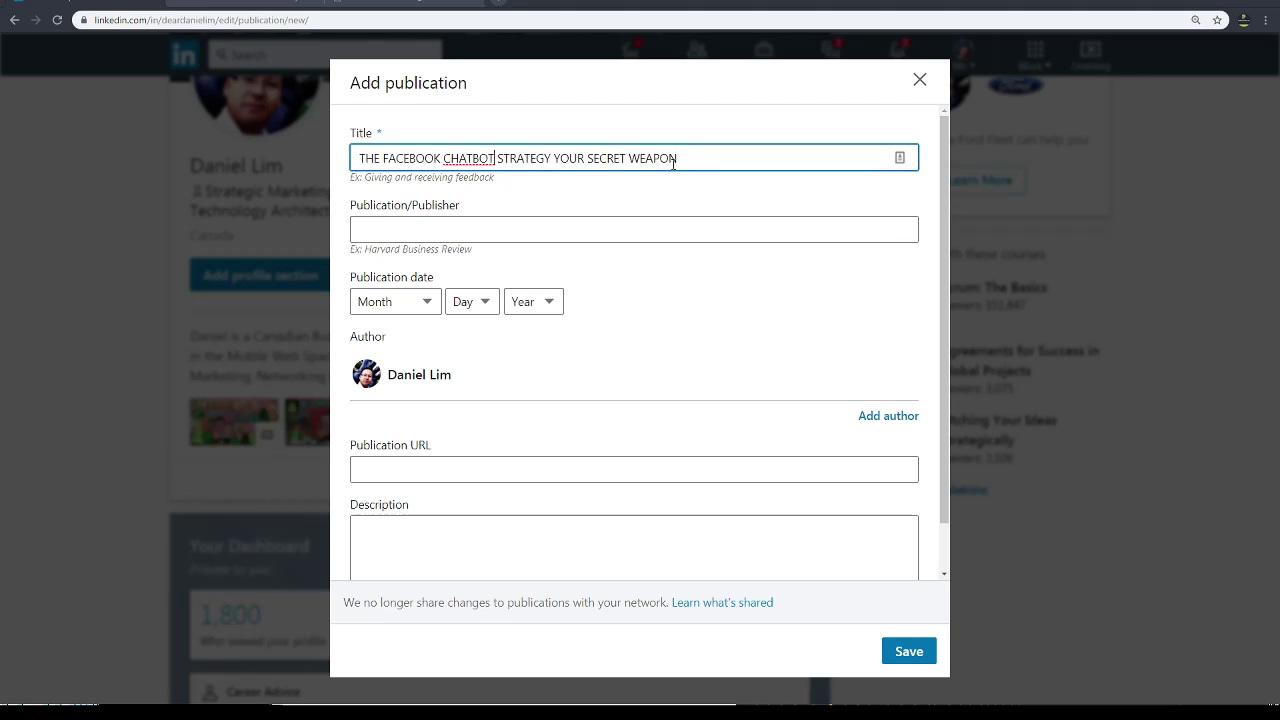
pyautogui.write('s')
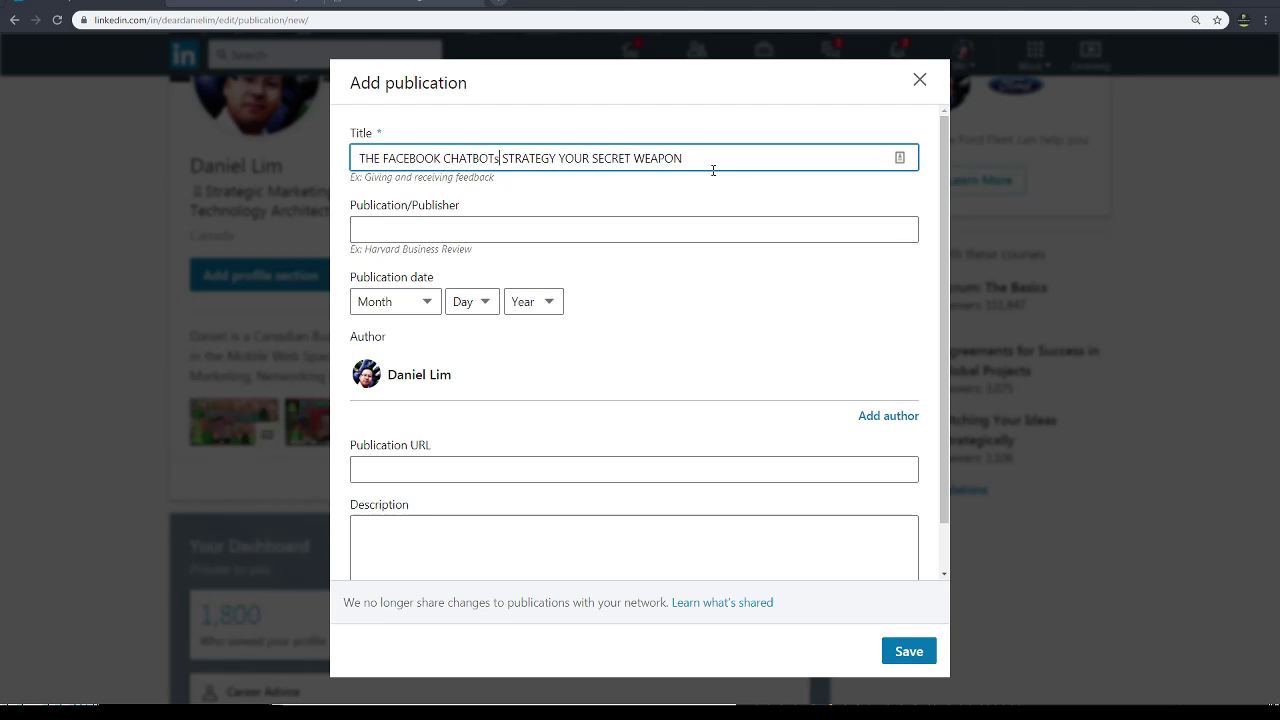
pyautogui.press('BackSpace')
pyautogui.write('S')
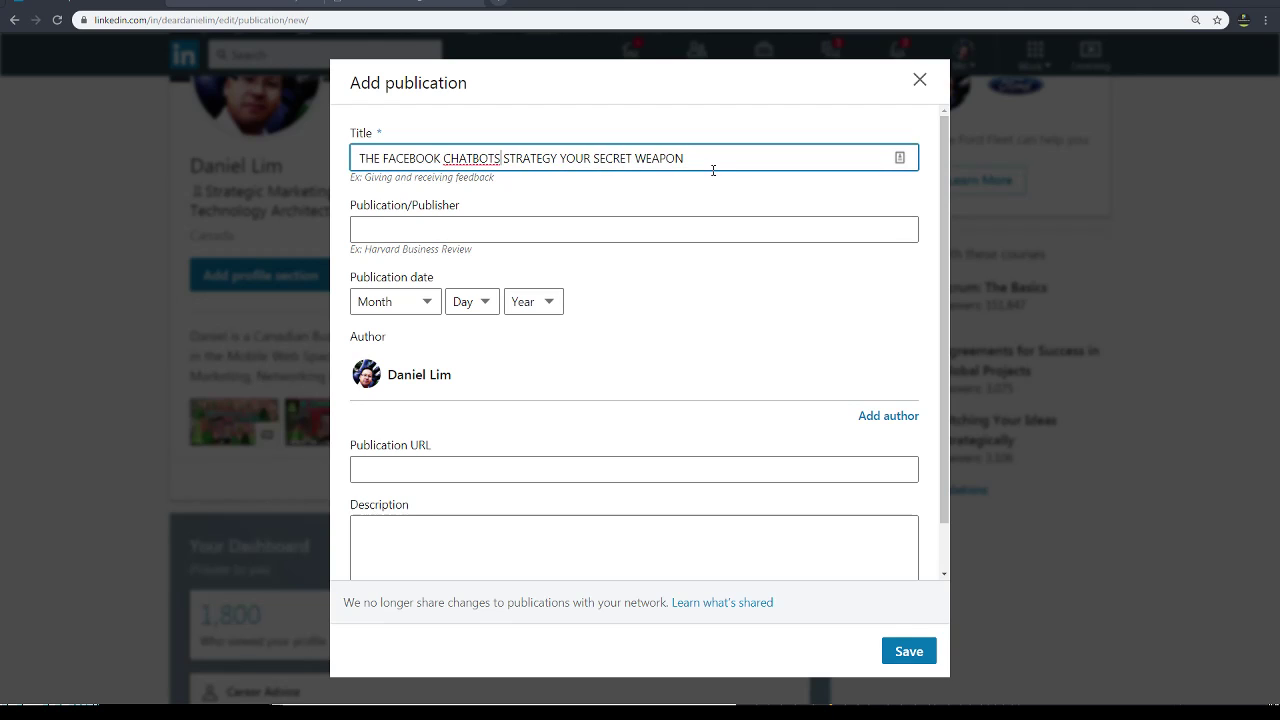
pyautogui.press('BackSpace')
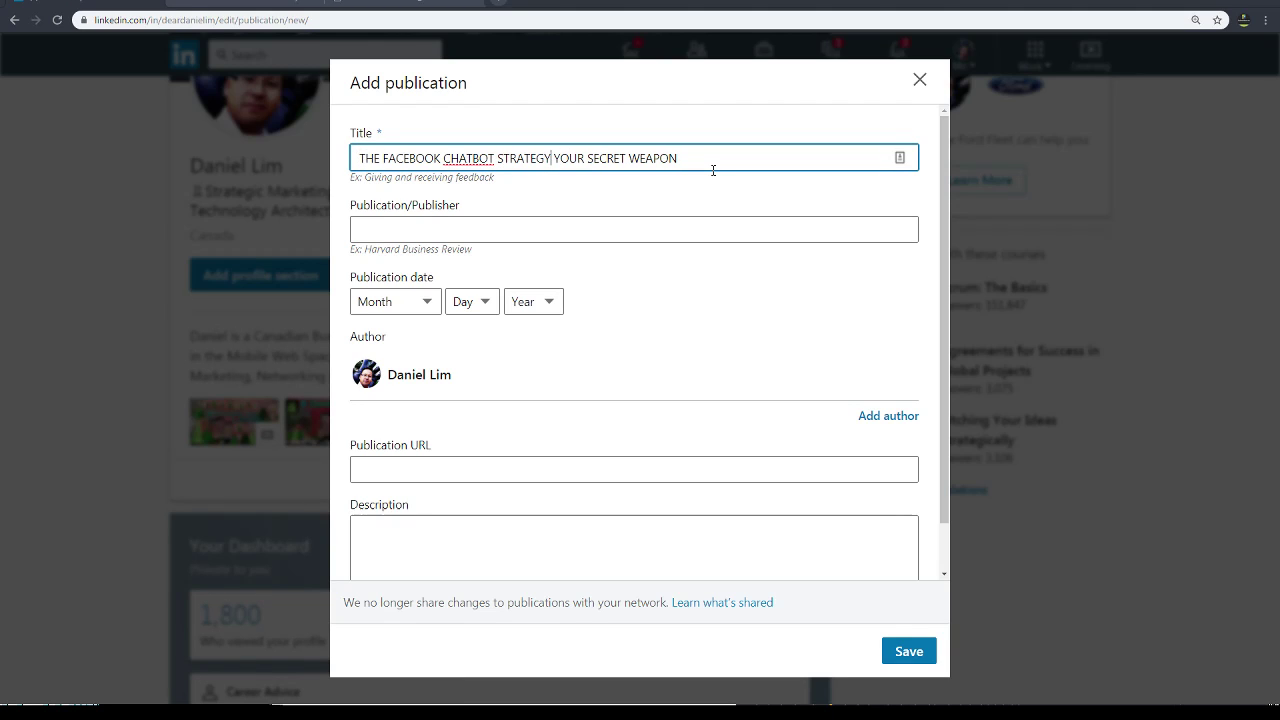
pyautogui.write(':')
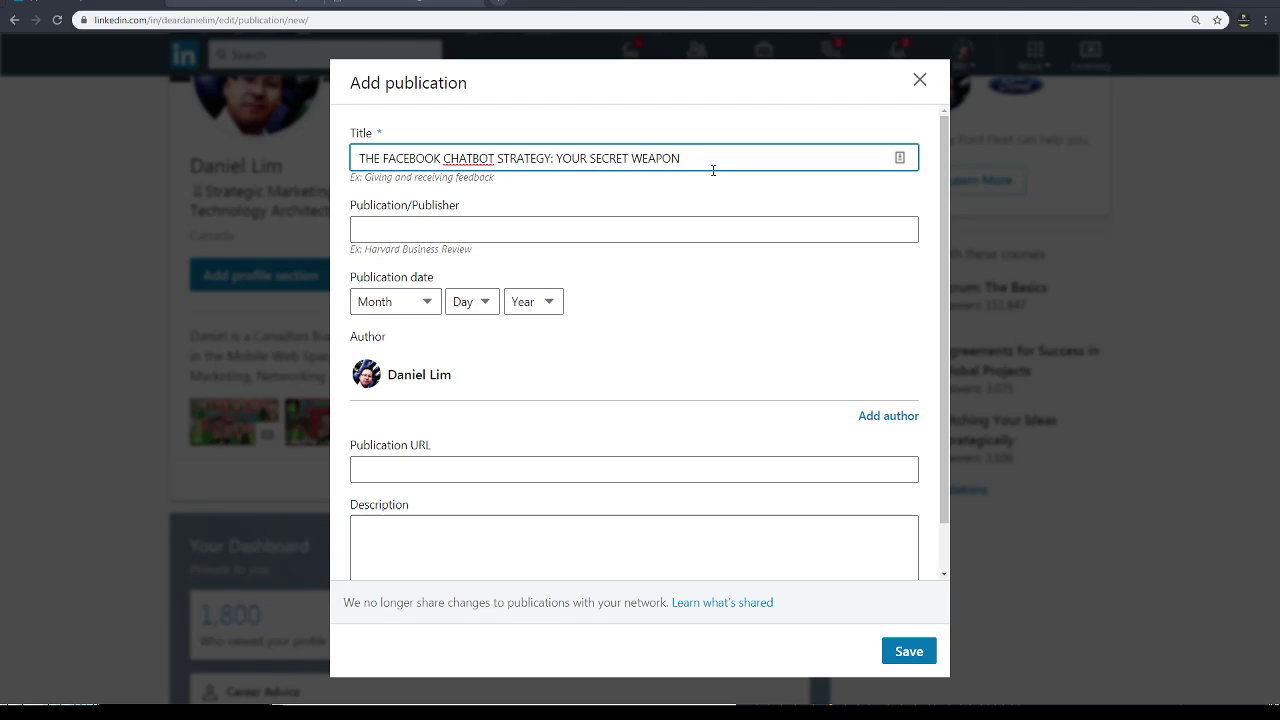
# Step: Enter the author's full name preceded by "Mr" as the publisher
pyautogui.click(624, 239)
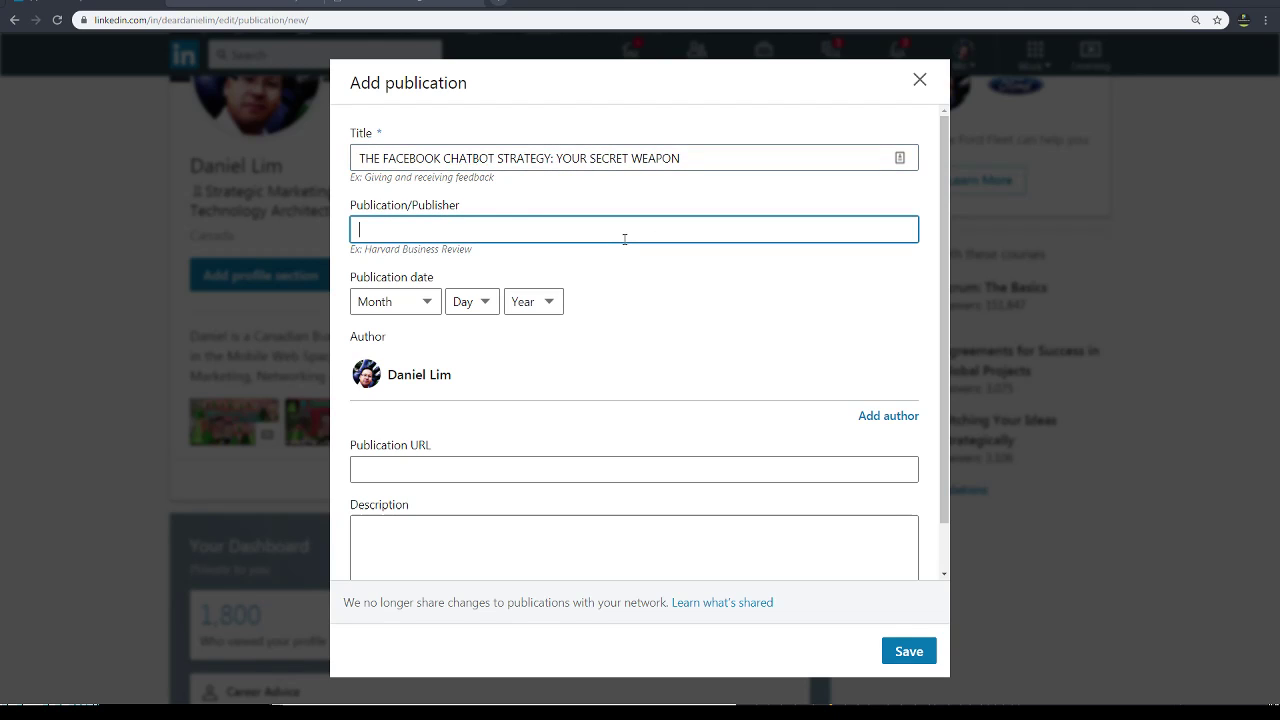
pyautogui.write('Dear')
pyautogui.write(' Daniel Lim')
pyautogui.press('Home')
pyautogui.hotkey('shift', 'Right')
pyautogui.hotkey('shift', 'Right')
pyautogui.hotkey('shift', 'Right')
pyautogui.hotkey('shift', 'Right')
pyautogui.write('Mr')
# Step: Set the publication date to November 27, 2018
pyautogui.click(468, 301)
pyautogui.click(414, 301)
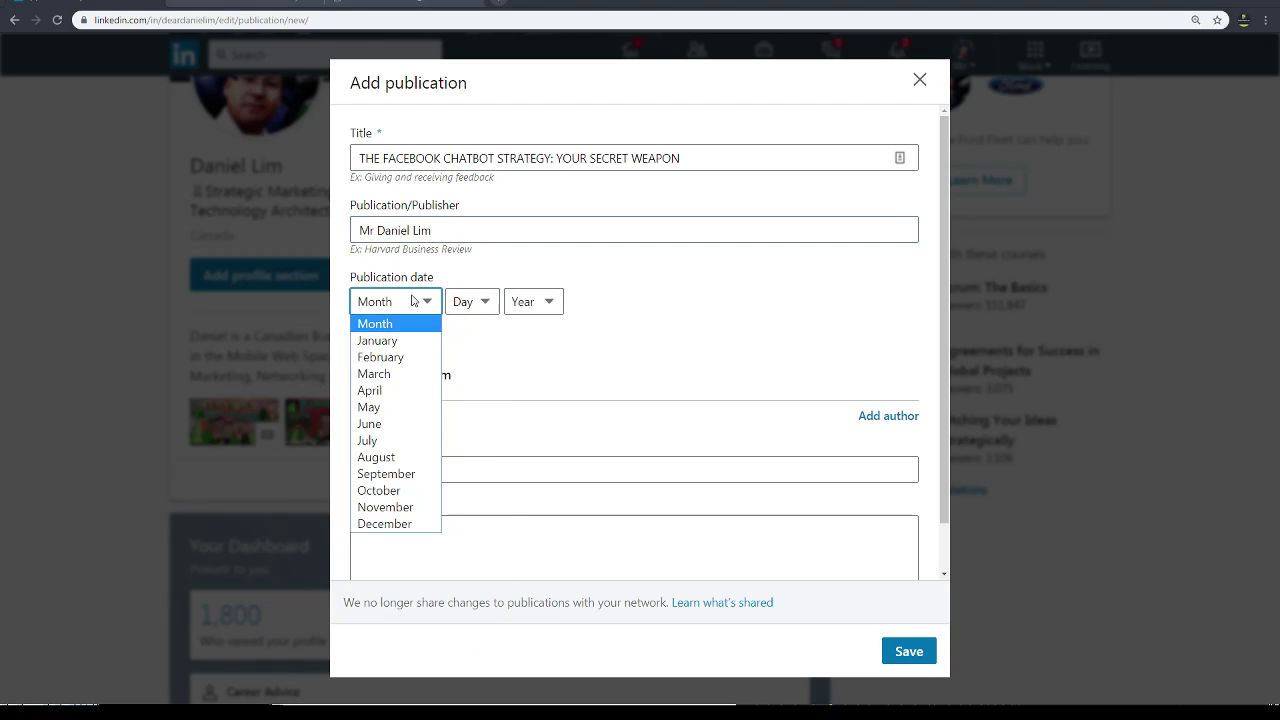
pyautogui.click(390, 508)
pyautogui.click(484, 301)
pyautogui.scroll(-3, 485, 588)
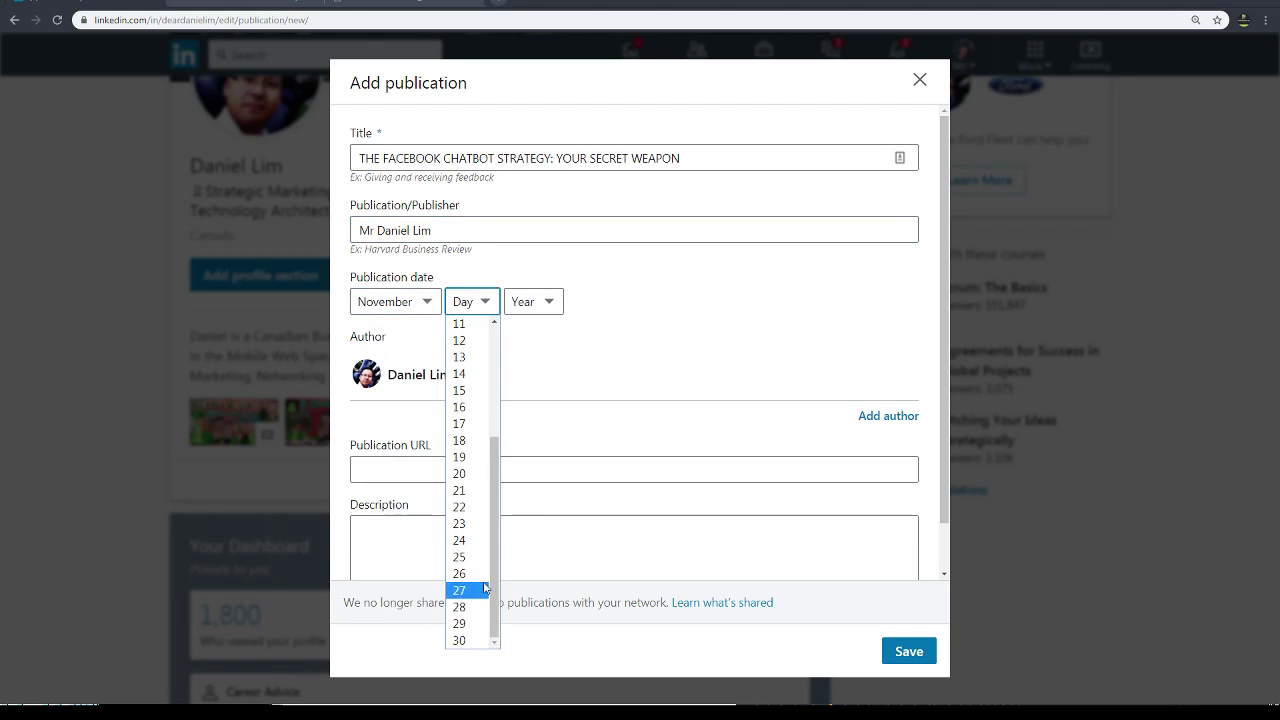
pyautogui.click(470, 590)
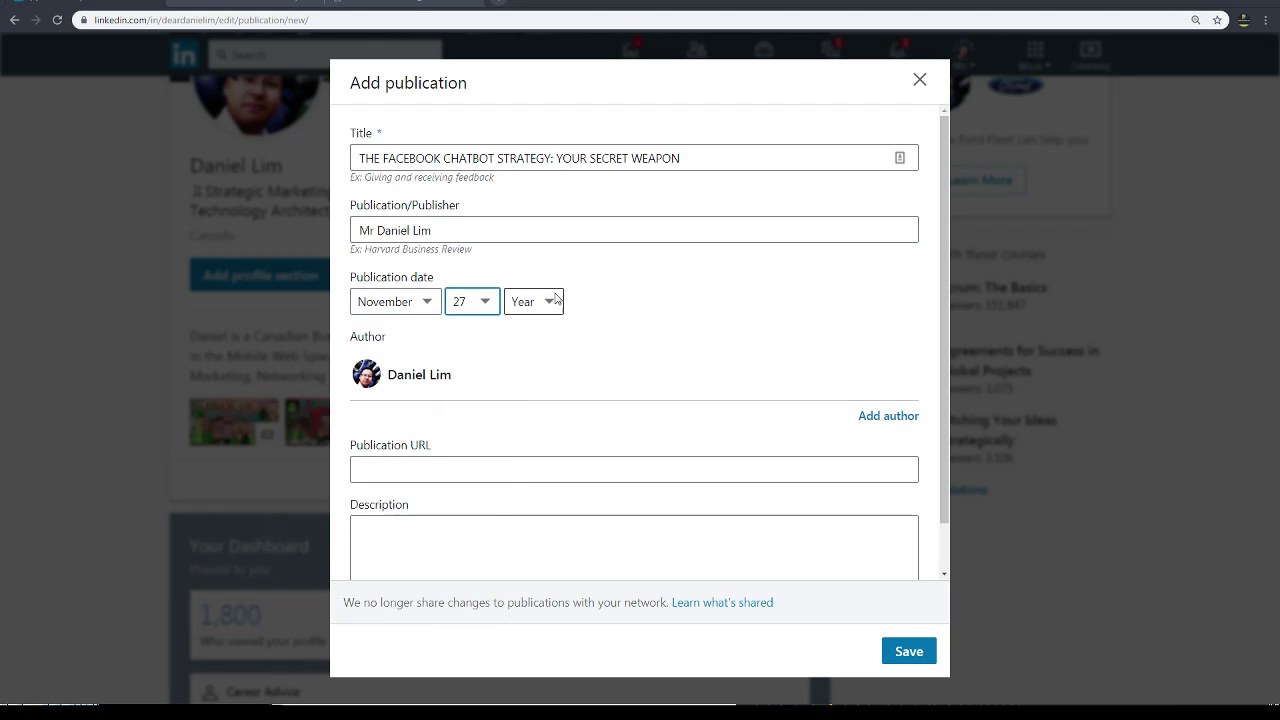
pyautogui.click(555, 299)
pyautogui.click(533, 338)
pyautogui.click(474, 469)
pyautogui.scroll(-1, 517, 440)
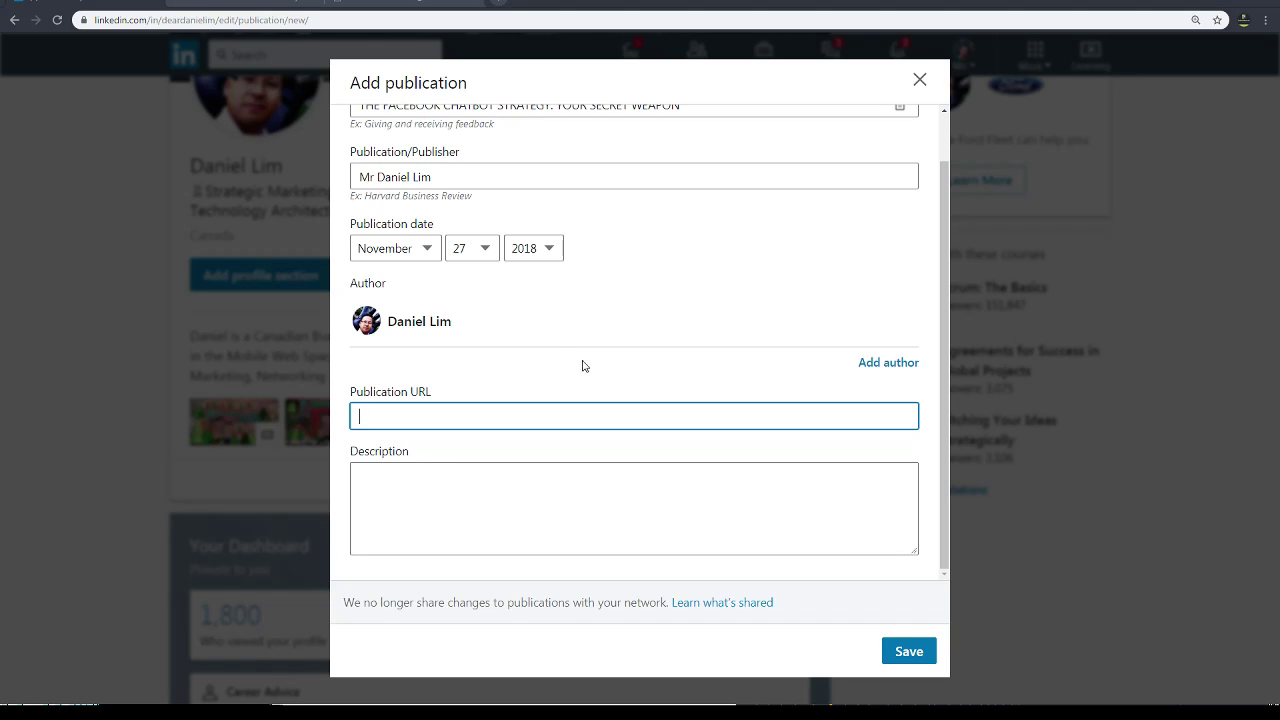
pyautogui.write('ht')
pyautogui.write('https')
pyautogui.write(':/')
pyautogui.press('BackSpace')
pyautogui.press('BackSpace')
pyautogui.write(':/')
pyautogui.press('BackSpace')
pyautogui.press('BackSpace')
pyautogui.write('://memberclouds.com/')
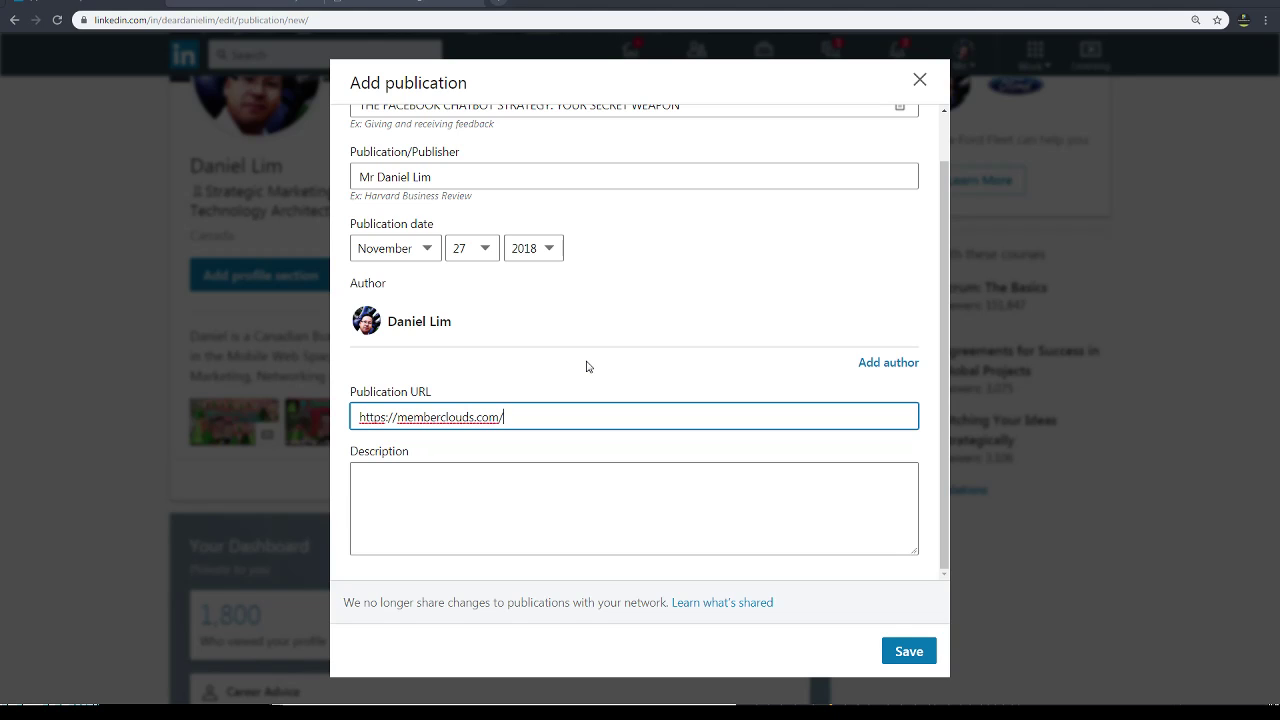
pyautogui.scroll(1, 586, 370)
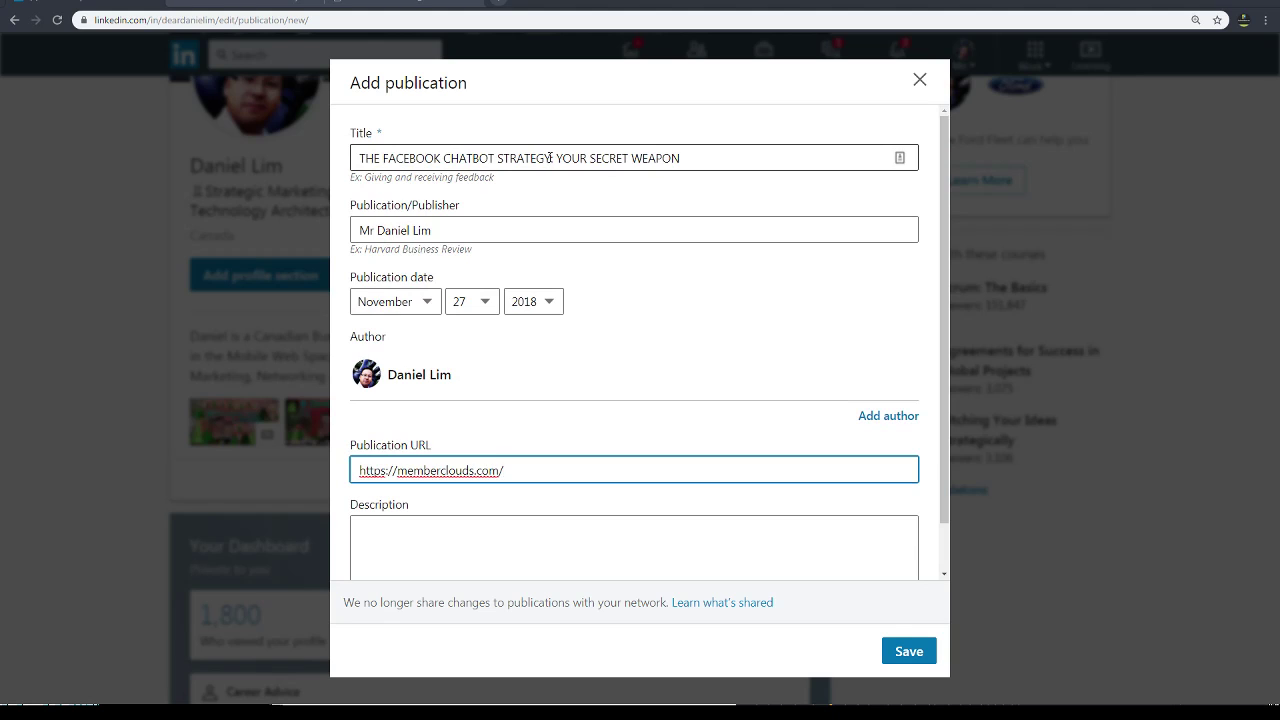
# Step: Look through the chatbot e-book PDF again, from the cover to its last pages
pyautogui.click(406, 8)
pyautogui.scroll(-10, 769, 575)
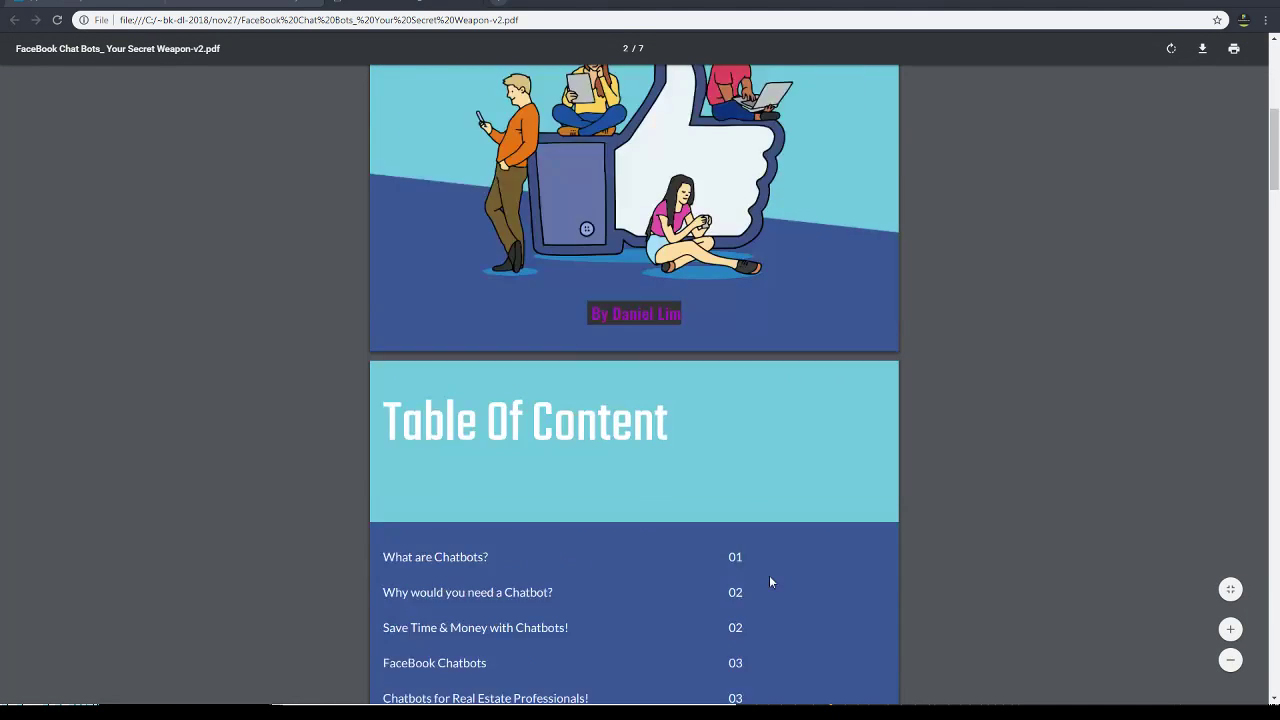
pyautogui.scroll(-6, 804, 558)
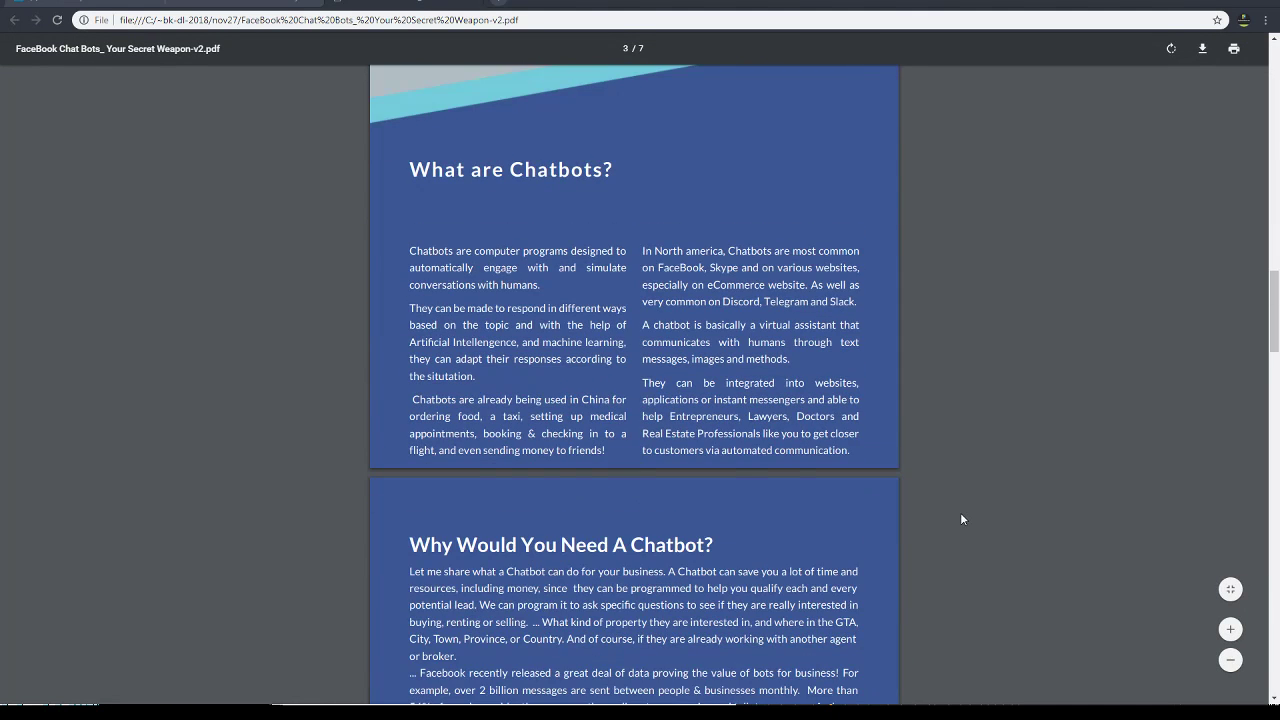
pyautogui.press('End')
pyautogui.scroll(6, 960, 512)
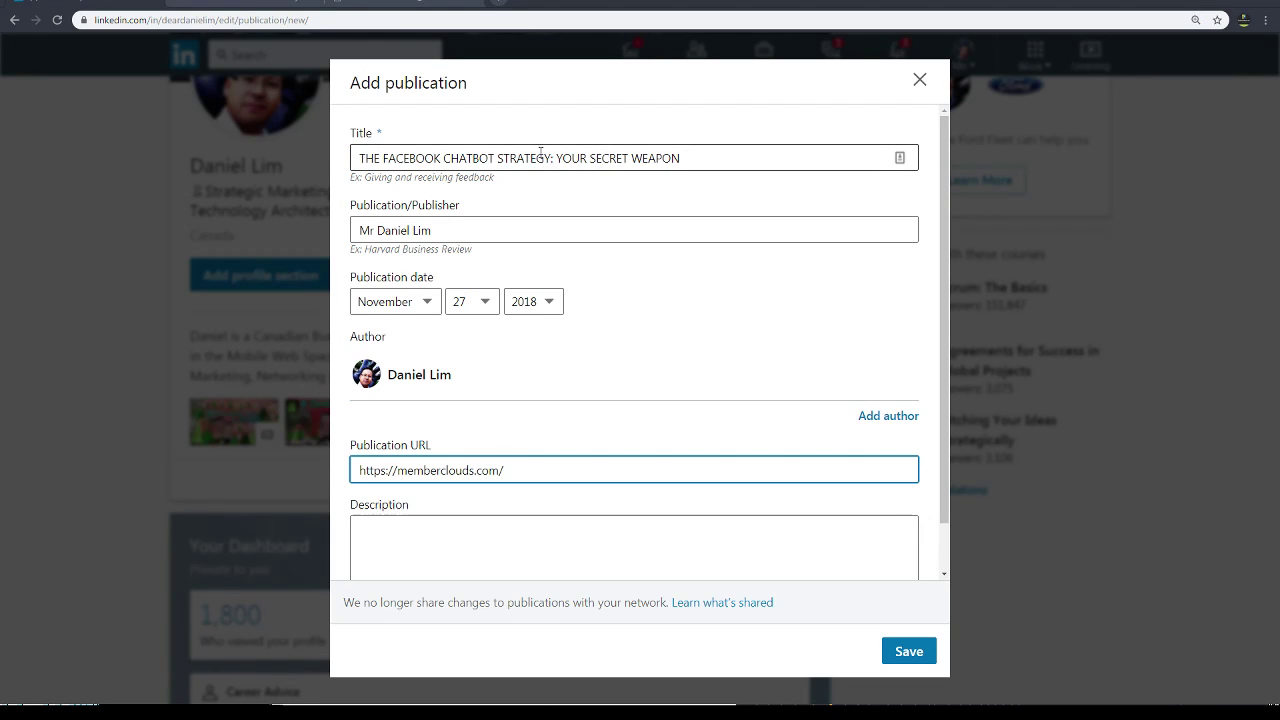
# Step: Try appending the title phrase "THE FACEBOOK CHATBOT STRATEGY" to the publication URL
pyautogui.moveTo(555, 157); pyautogui.dragTo(260, 152)
pyautogui.hotkey('ctrl', 'c')
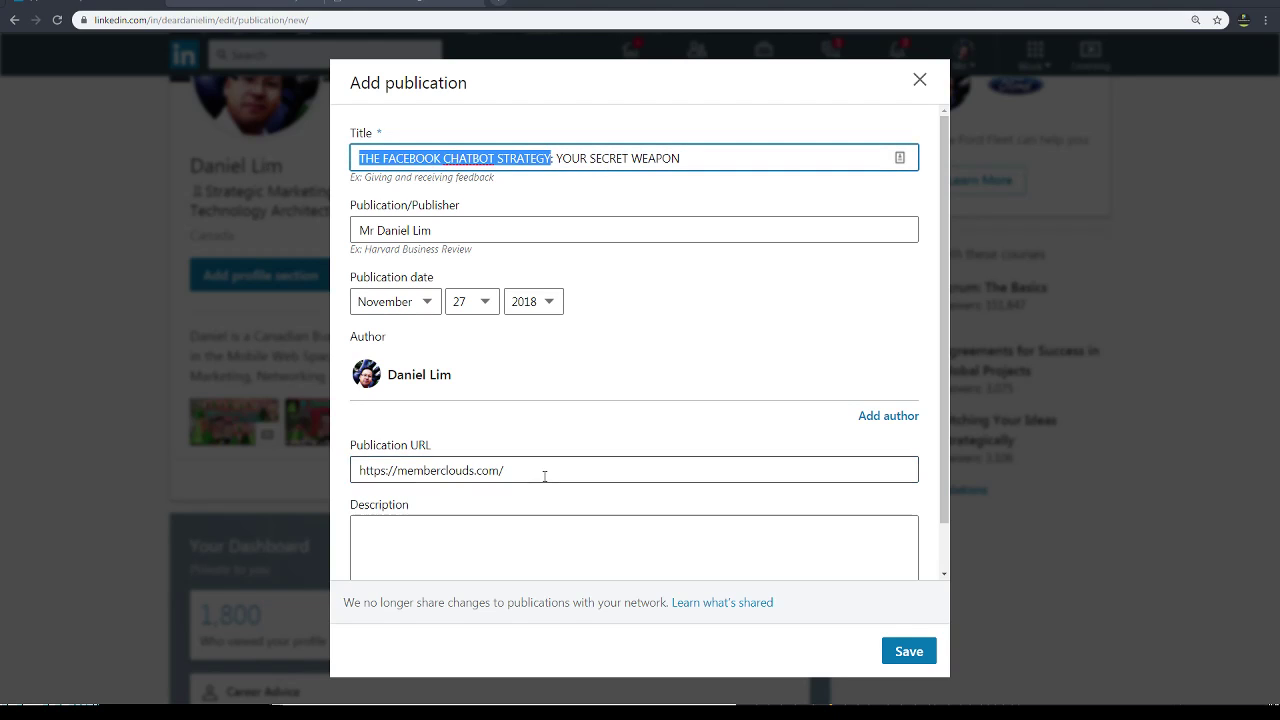
pyautogui.click(580, 462)
pyautogui.hotkey('ctrl', 'v')
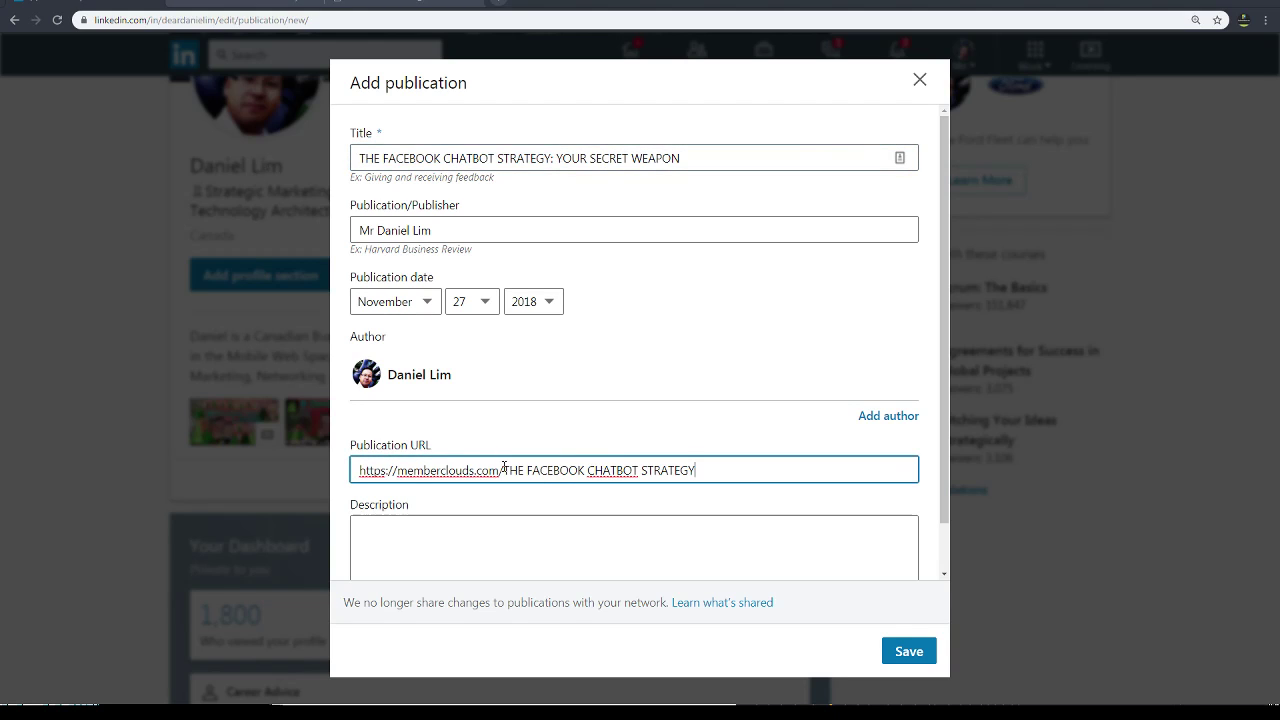
pyautogui.moveTo(503, 467); pyautogui.dragTo(696, 470)
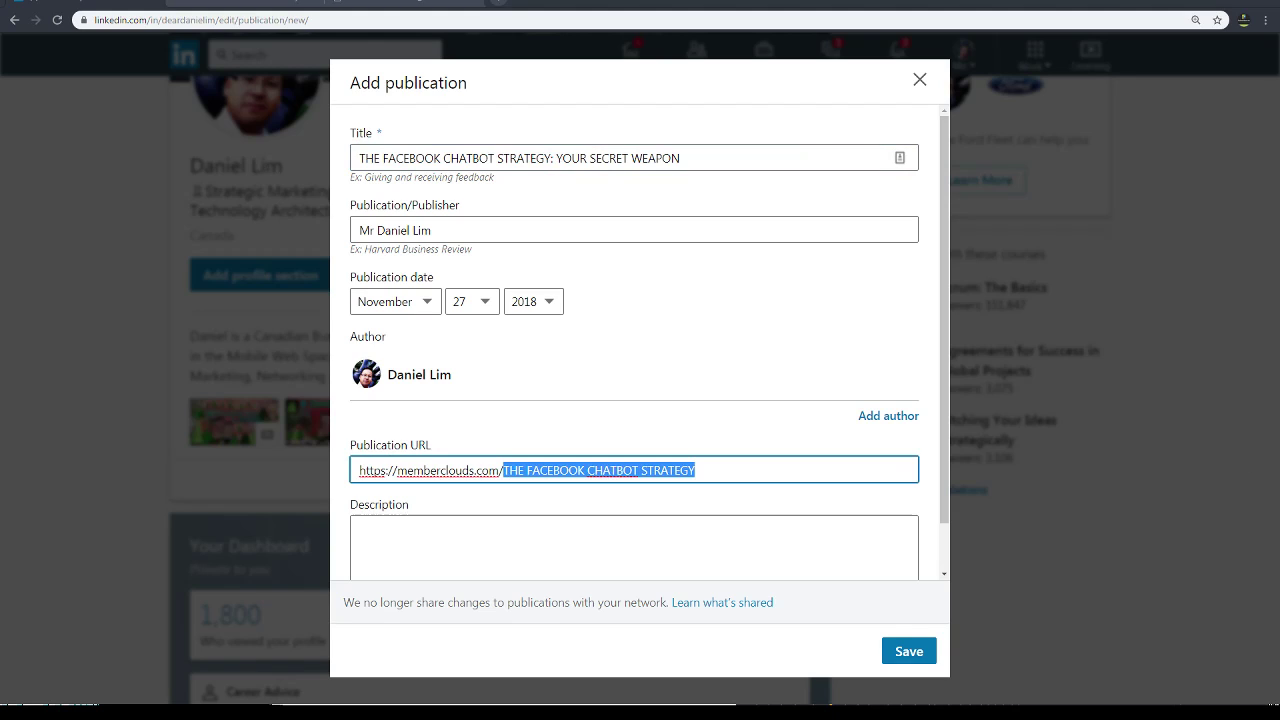
pyautogui.write('the')
pyautogui.press('BackSpace')
pyautogui.press('BackSpace')
pyautogui.press('BackSpace')
pyautogui.press('BackSpace')
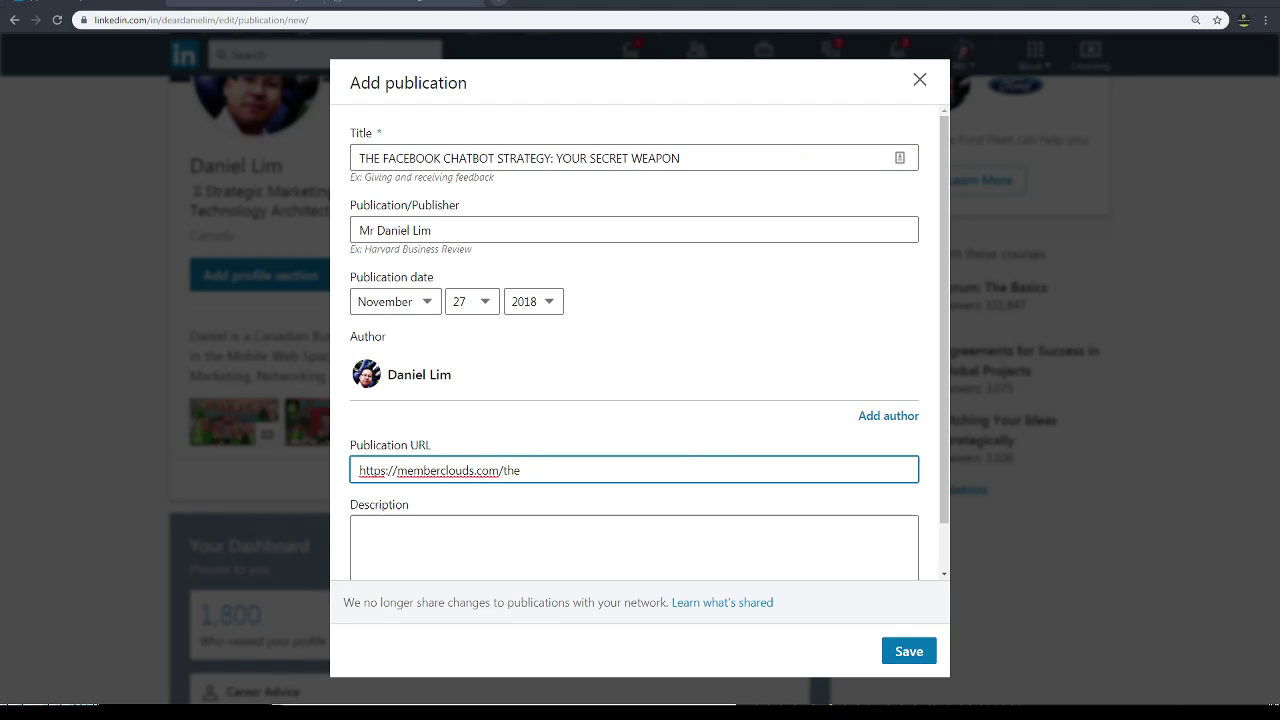
pyautogui.write('facebookchatbot')
pyautogui.write('s.pdf')
pyautogui.hotkey('ctrl', 'a')
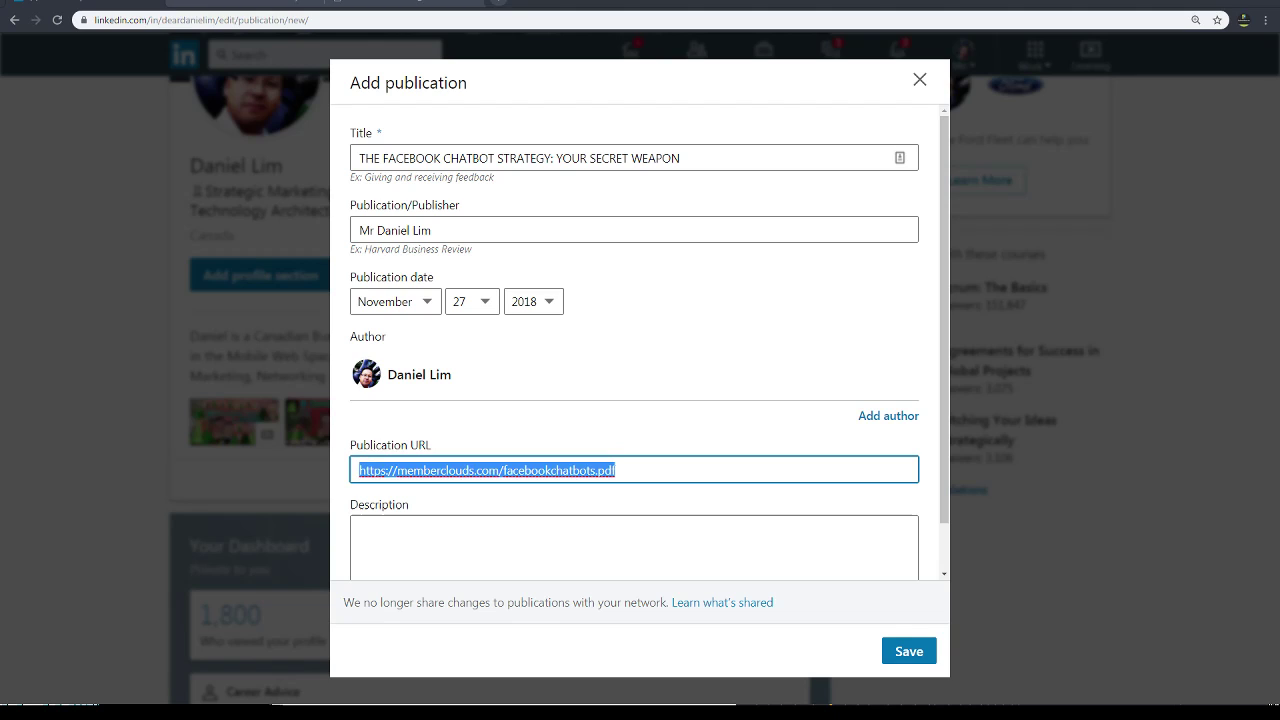
pyautogui.hotkey('alt', 'Tab')
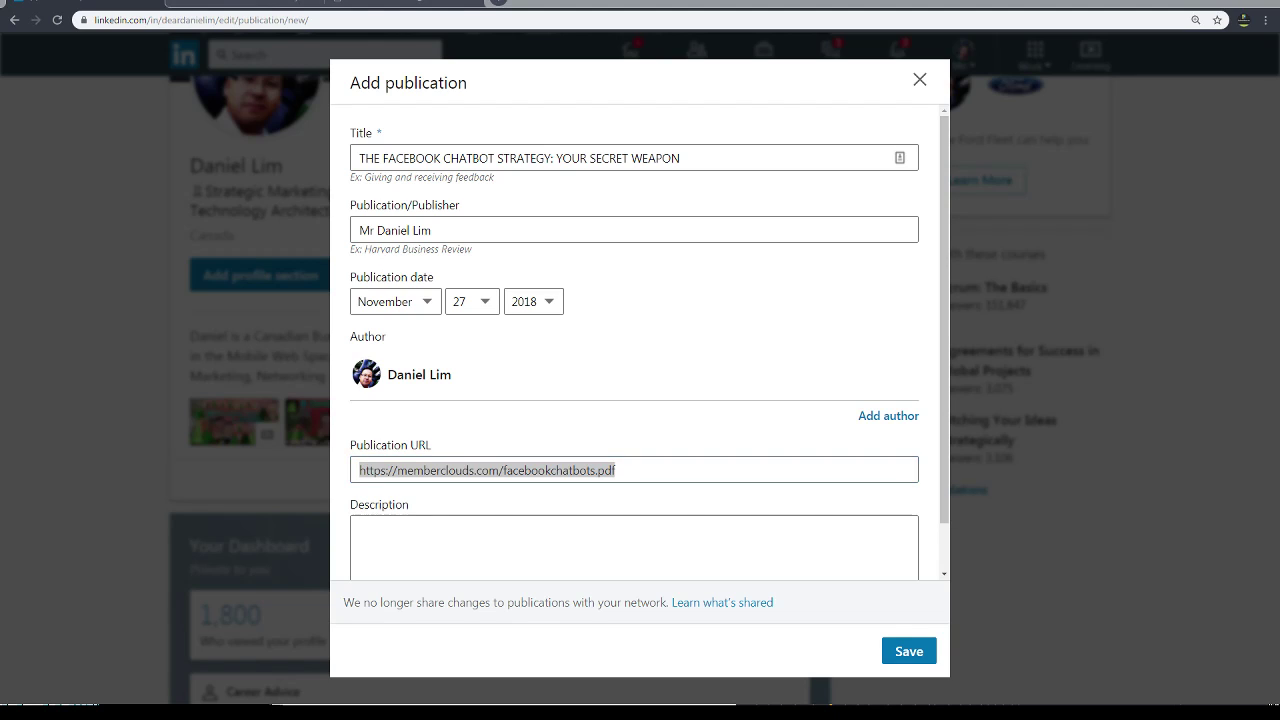
# Step: Copy the table of content entries from the chatbot e-book PDF and paste them into the publication's description
pyautogui.click(519, 535)
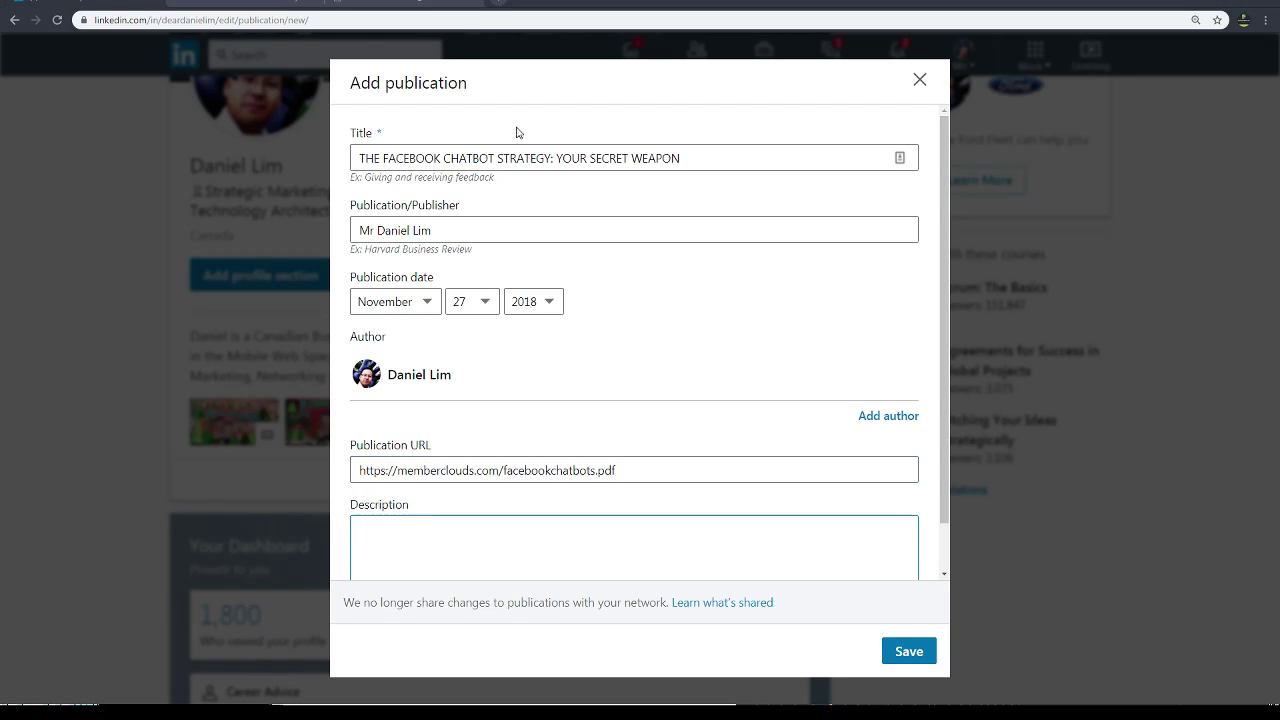
pyautogui.click(400, 2)
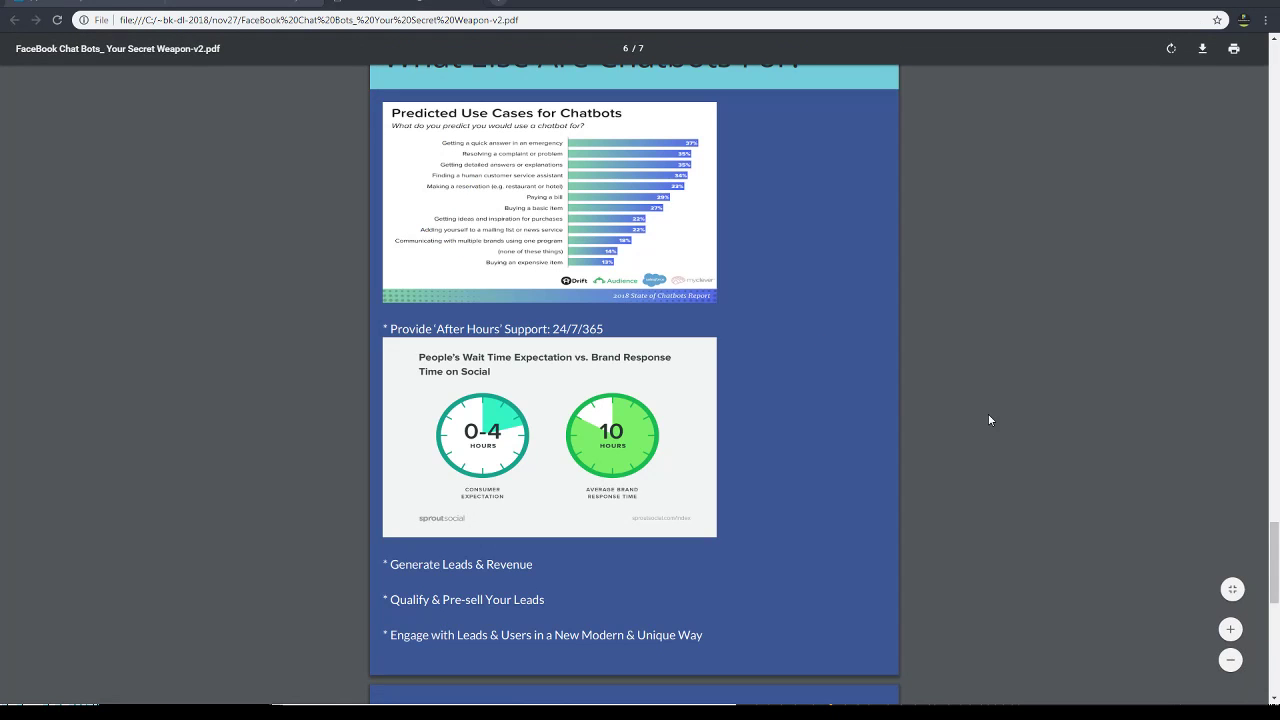
pyautogui.scroll(10, 1016, 359)
pyautogui.scroll(20, 1025, 330)
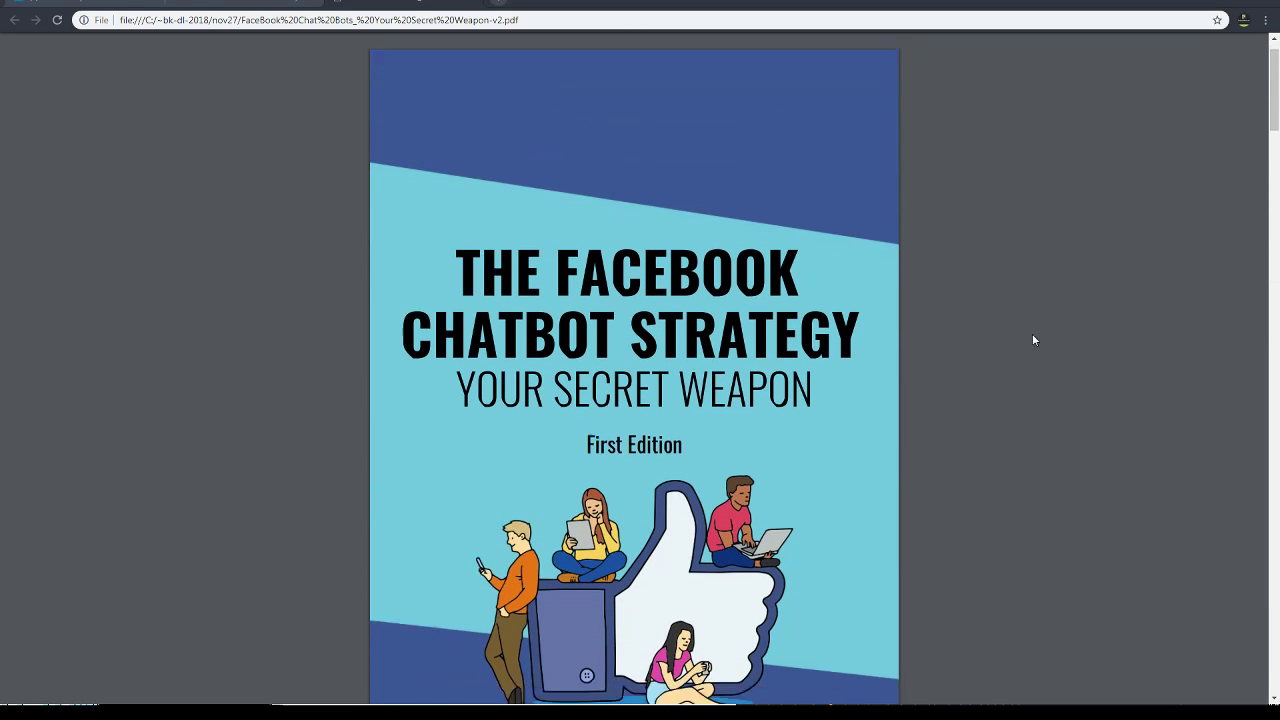
pyautogui.scroll(-5, 1032, 333)
pyautogui.scroll(-1, 1036, 354)
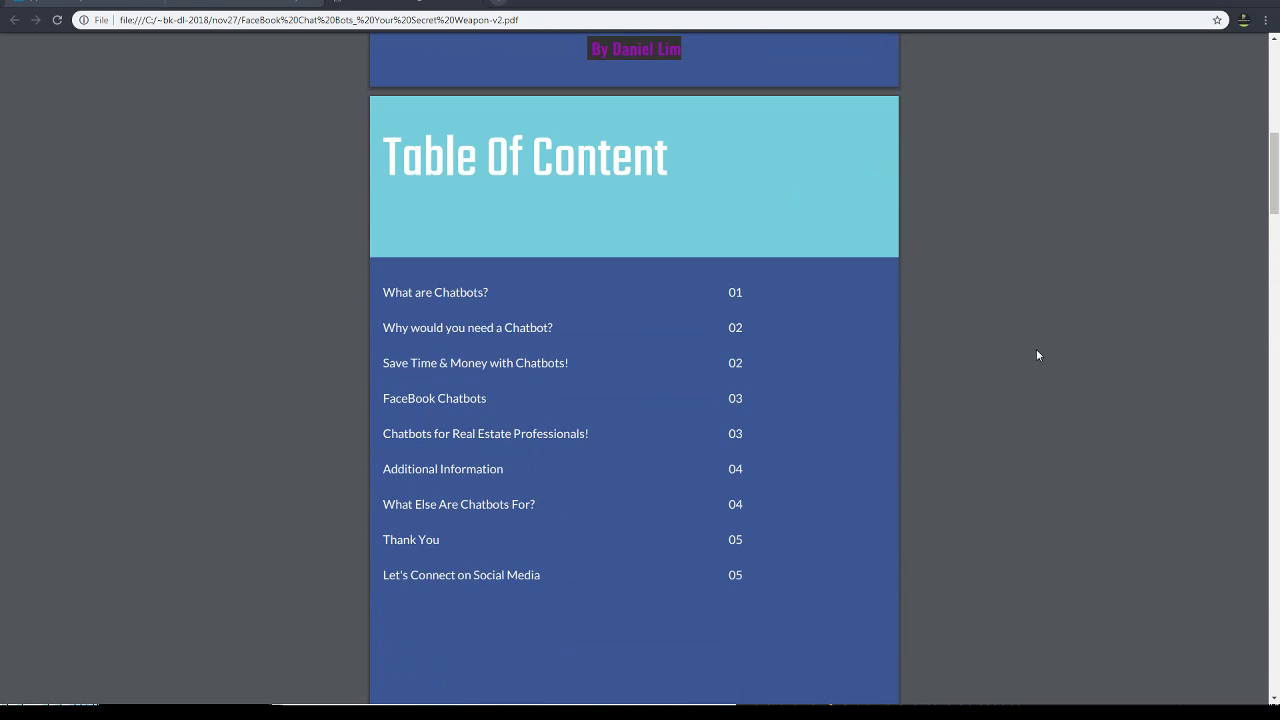
pyautogui.moveTo(384, 293); pyautogui.dragTo(795, 598)
pyautogui.moveTo(694, 590); pyautogui.dragTo(554, 581)
pyautogui.click(186, 2)
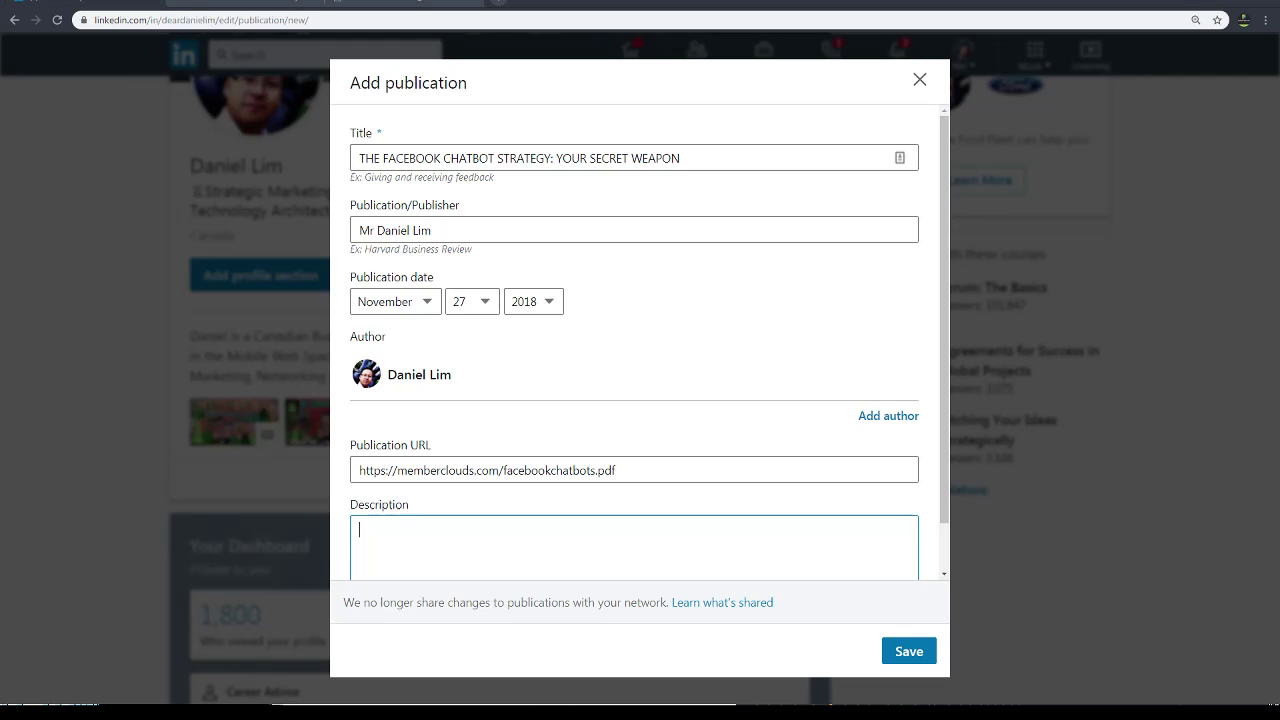
pyautogui.hotkey('ctrl', 'v')
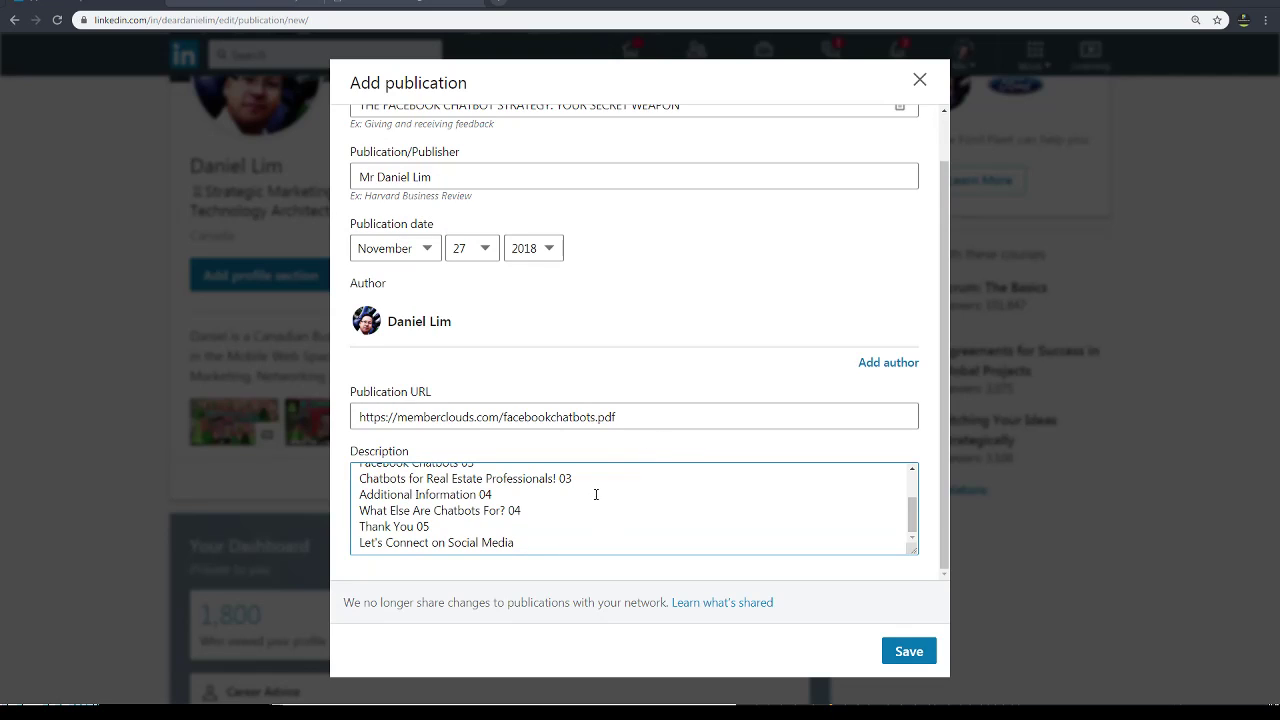
# Step: Add the intro line "In this ebook, we share with you the following:" above the pasted topics in the description
pyautogui.hotkey('ctrl', 'Home')
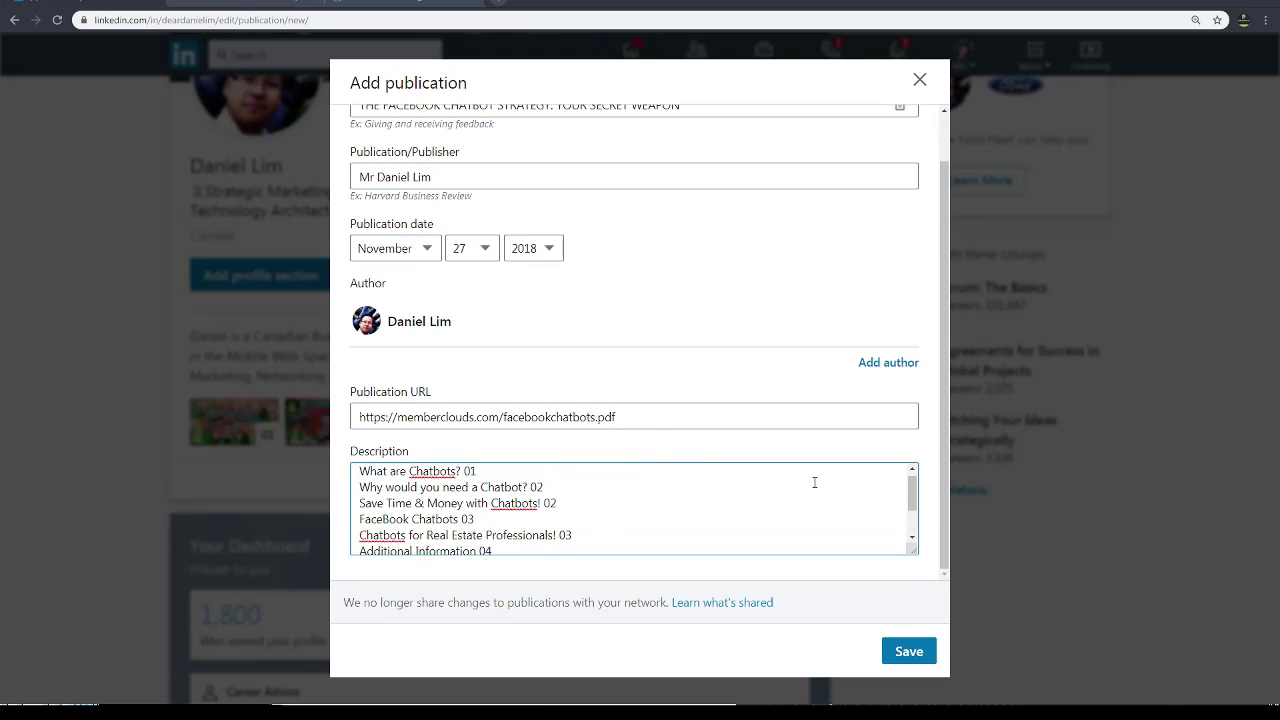
pyautogui.write('In this ')
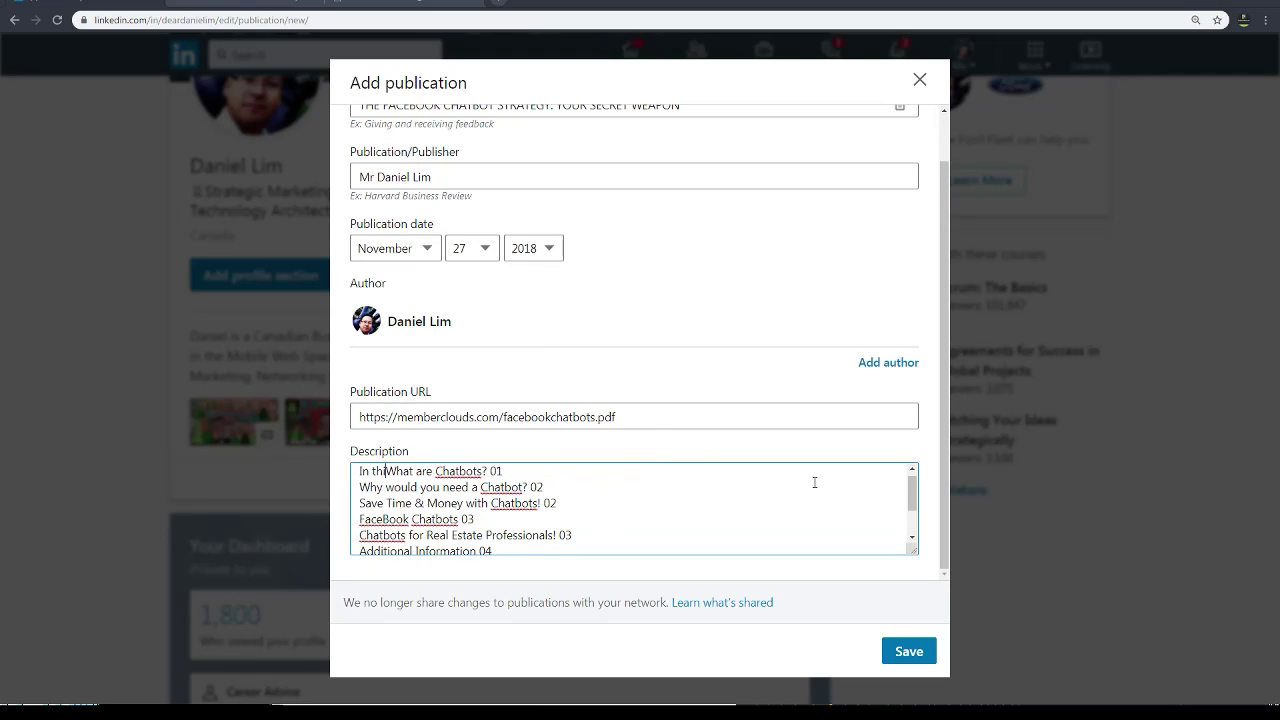
pyautogui.write('ebook, ')
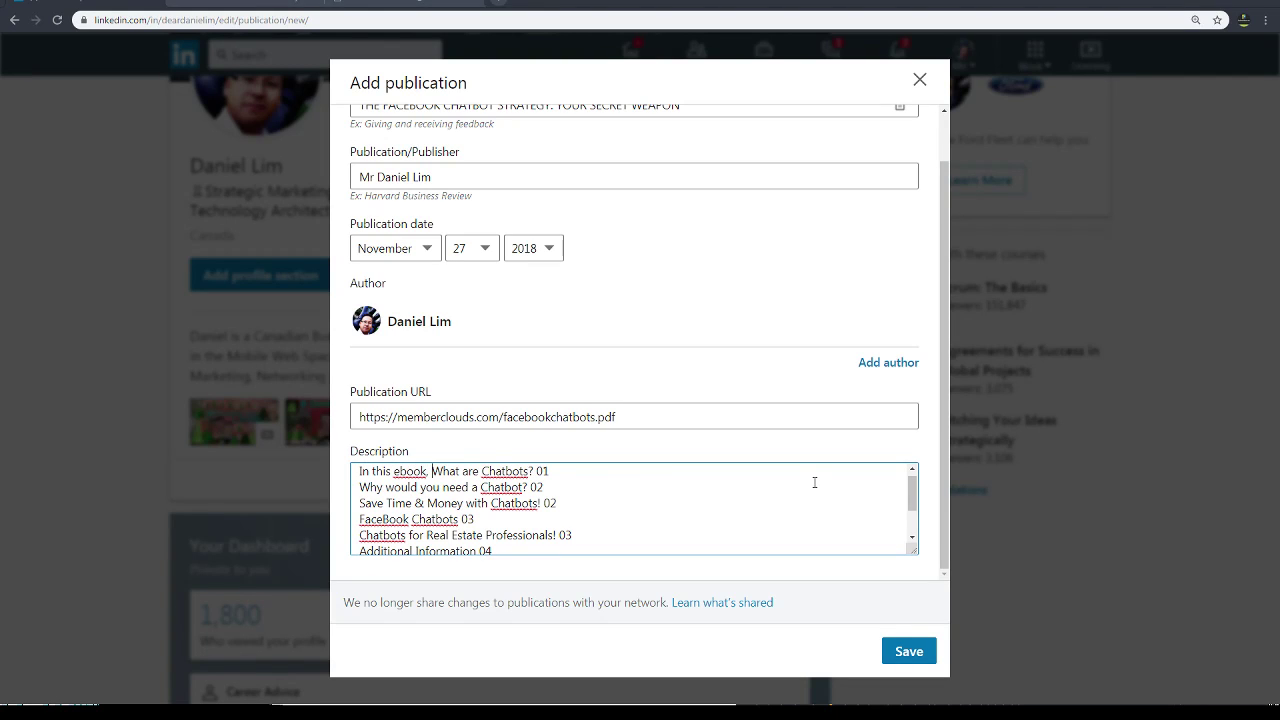
pyautogui.write('we share ')
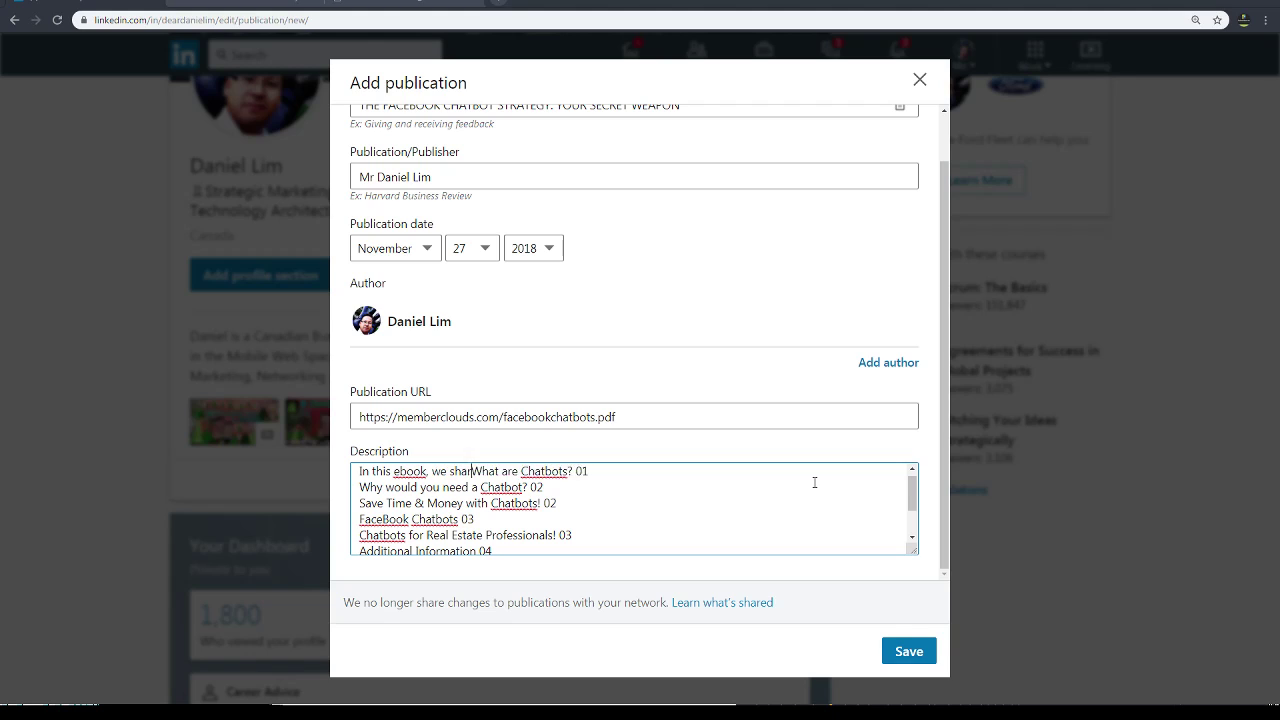
pyautogui.write('with you ')
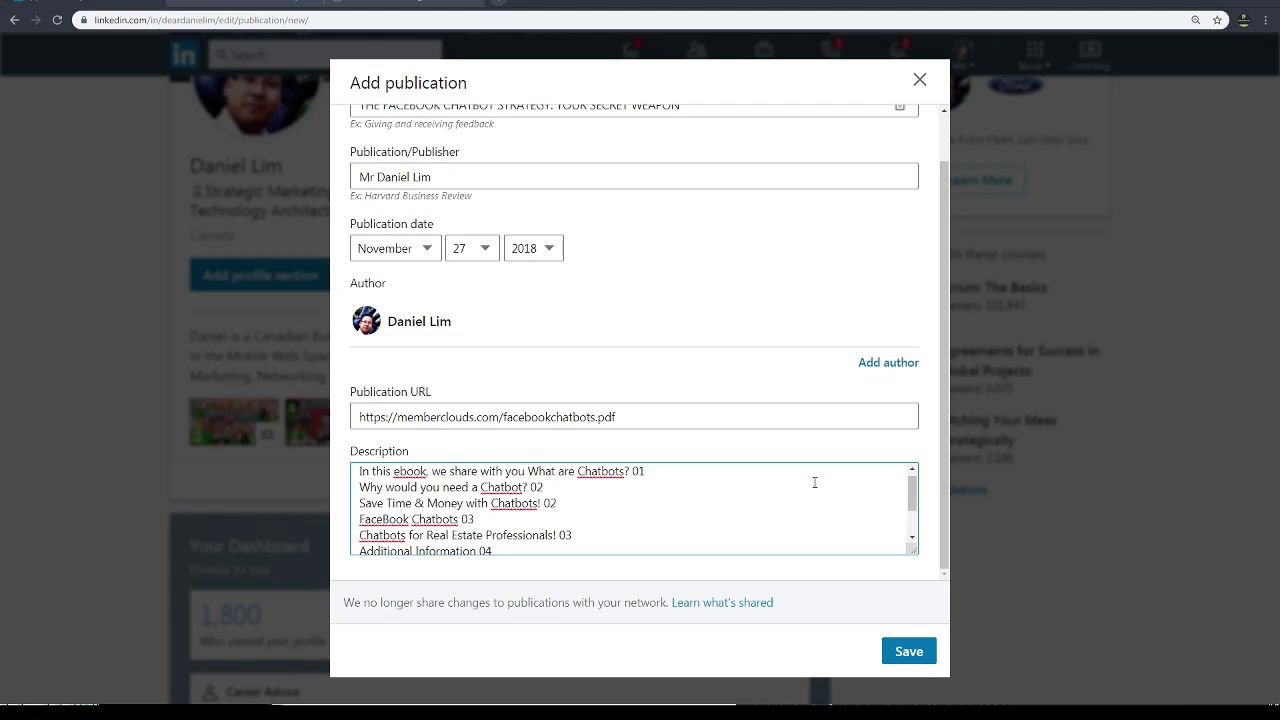
pyautogui.write('the following')
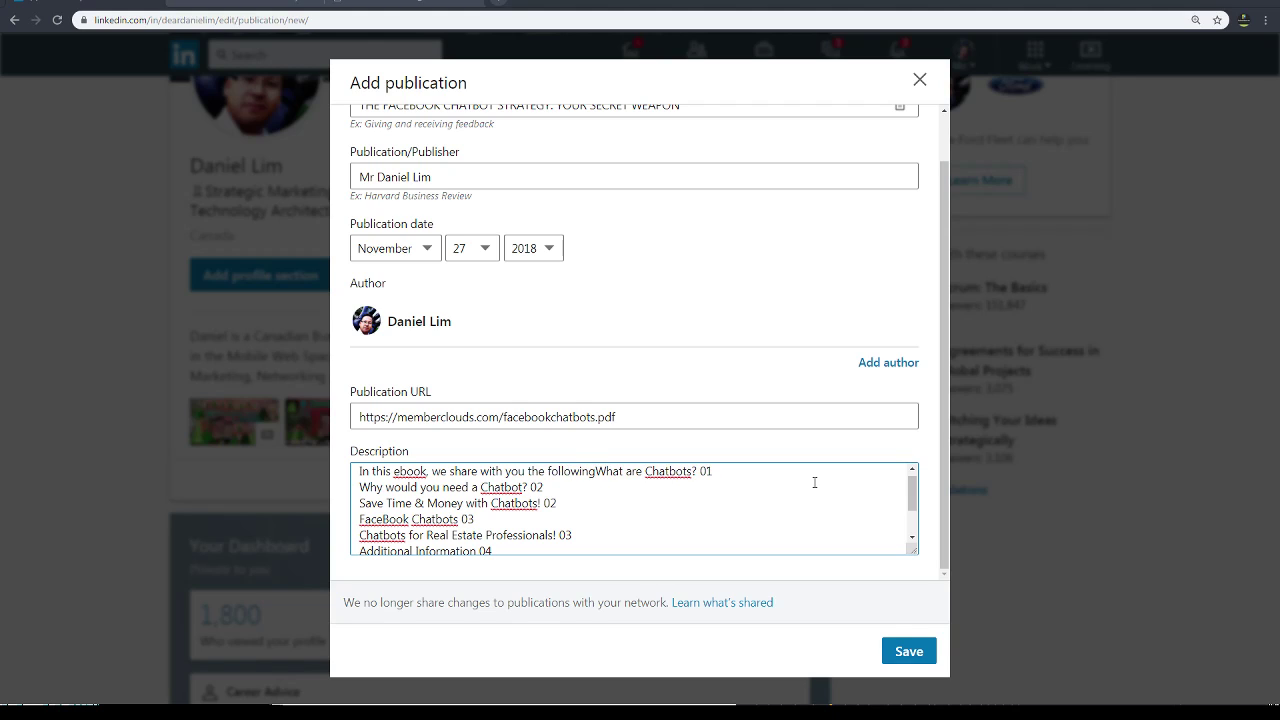
pyautogui.write(':')
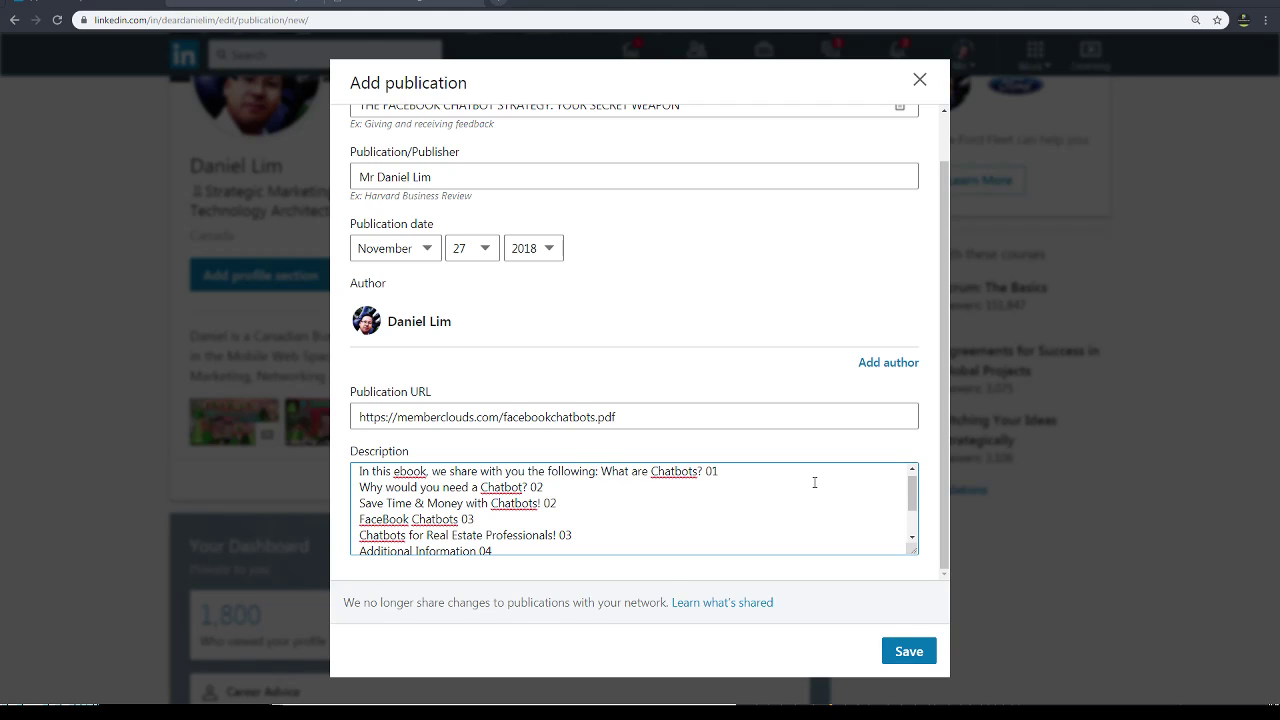
pyautogui.press('Return')
# Step: Remove the page numbers from the first five topics, "What are Chatbots?" through "Chatbots for Real Estate Professionals!"
pyautogui.hotkey('shift', 'End')
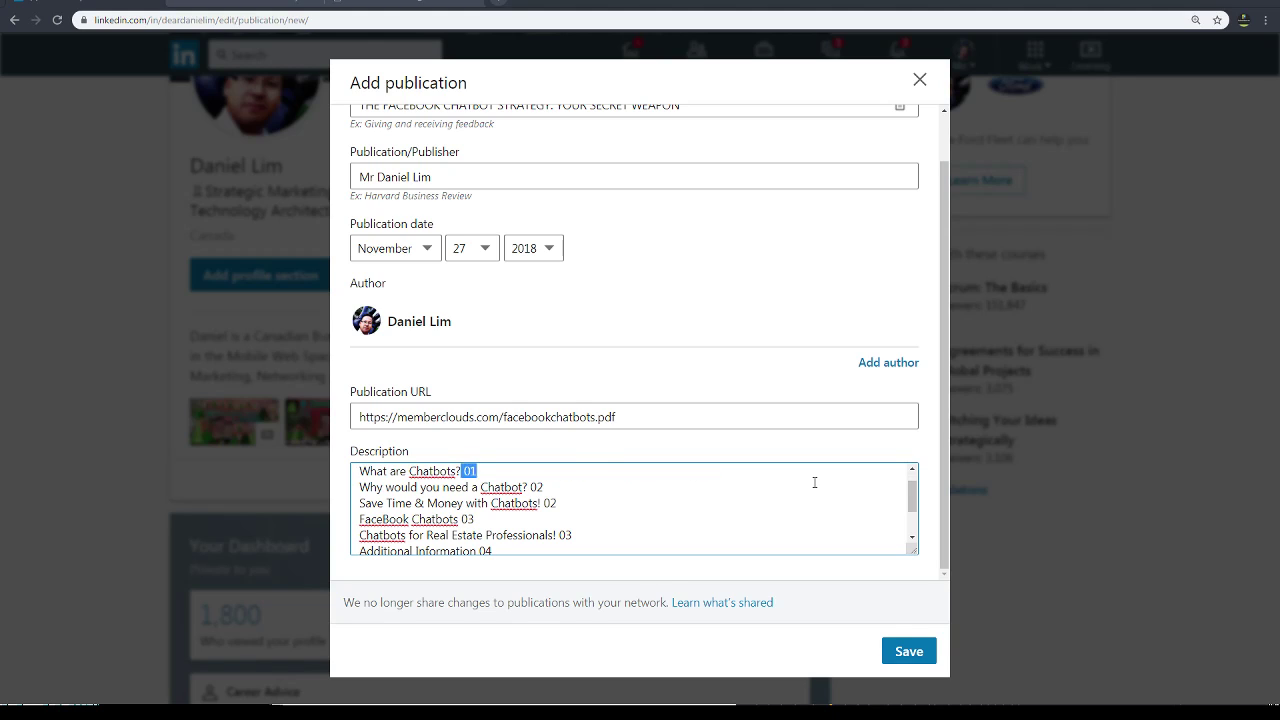
pyautogui.press('BackSpace')
pyautogui.press('Down')
pyautogui.hotkey('ctrl', 'shift', 'Left')
pyautogui.press('BackSpace')
pyautogui.hotkey('ctrl', 'shift', 'Left')
pyautogui.press('BackSpace')
pyautogui.press('Down')
pyautogui.hotkey('shift', 'End')
pyautogui.press('BackSpace')
pyautogui.press('Down')
pyautogui.press('End')
pyautogui.hotkey('ctrl', 'shift', 'Left')
pyautogui.press('BackSpace')
# Step: Remove the page numbers after "Additional Information", "What Else Are Chatbots For?" and "Thank You" in the description
pyautogui.press('Down')
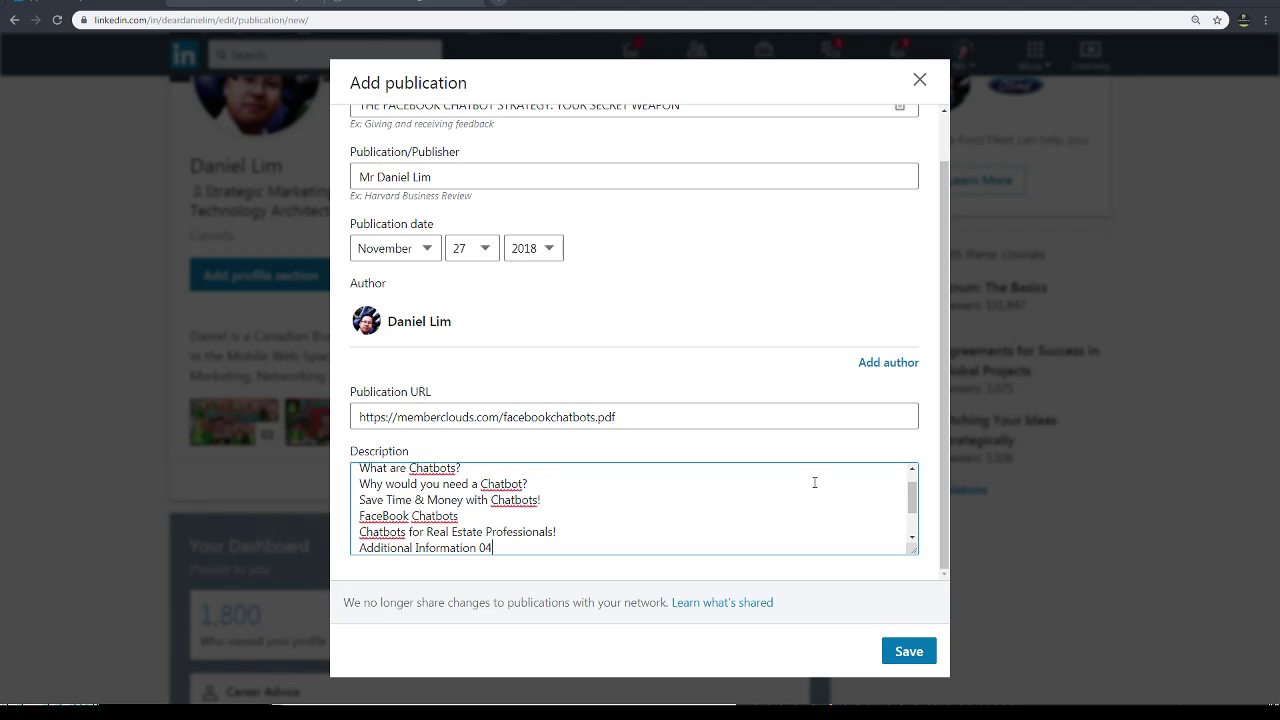
pyautogui.press('Down')
pyautogui.hotkey('shift', 'Up')
pyautogui.press('Left')
pyautogui.hotkey('ctrl', 'shift', 'Left')
pyautogui.press('BackSpace')
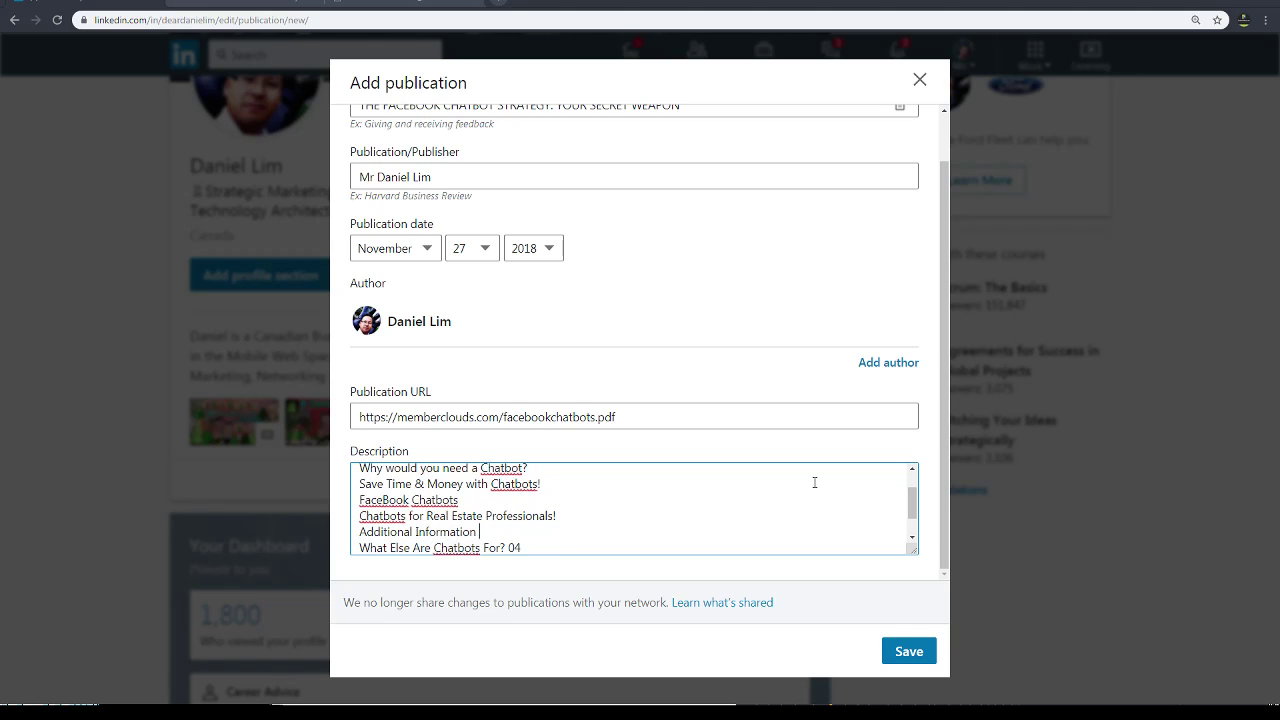
pyautogui.press('Down')
pyautogui.press('End')
pyautogui.hotkey('shift', 'Left')
pyautogui.hotkey('shift', 'Left')
pyautogui.press('BackSpace')
pyautogui.press('Down')
pyautogui.press('Down')
pyautogui.press('Up')
pyautogui.hotkey('shift', 'Left')
pyautogui.hotkey('shift', 'Left')
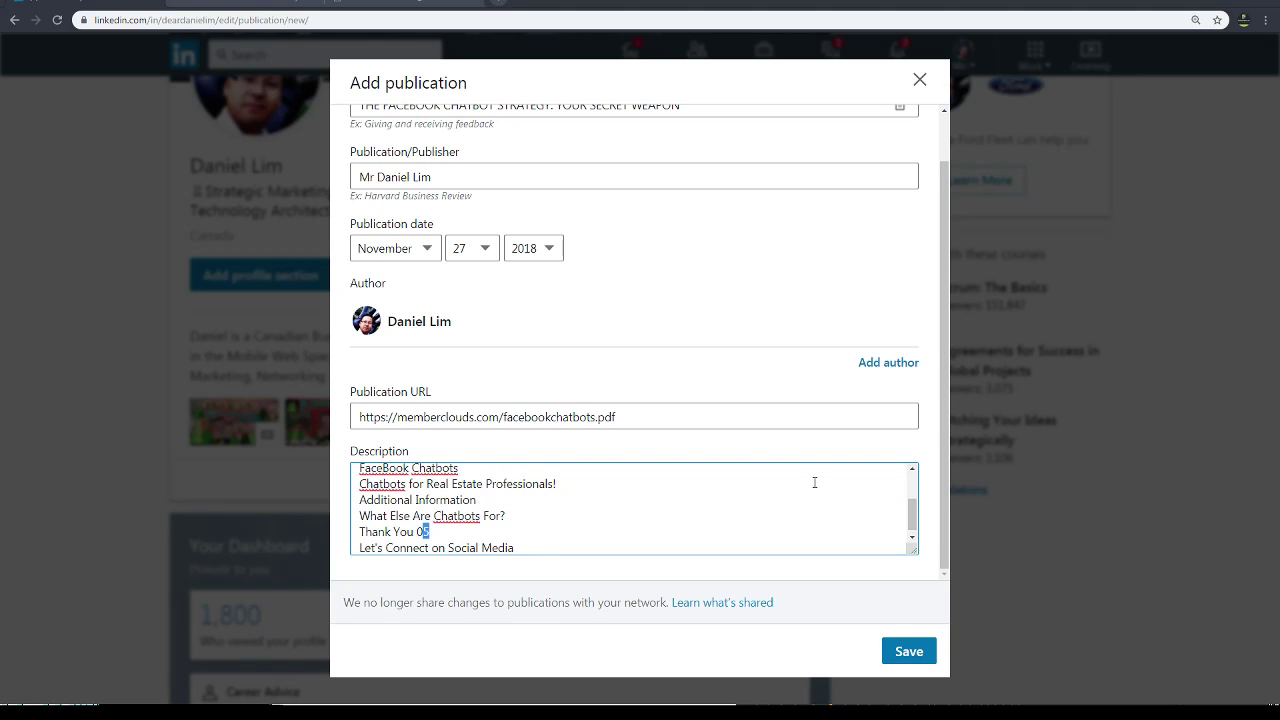
pyautogui.press('BackSpace')
# Step: Delete the "Thank You" and "Let's Connect on Social Media" lines from the end of the description
pyautogui.press('Down')
pyautogui.press('Up')
pyautogui.press('Home')
pyautogui.hotkey('shift', 'End')
pyautogui.hotkey('shift', 'Down')
pyautogui.hotkey('shift', 'End')
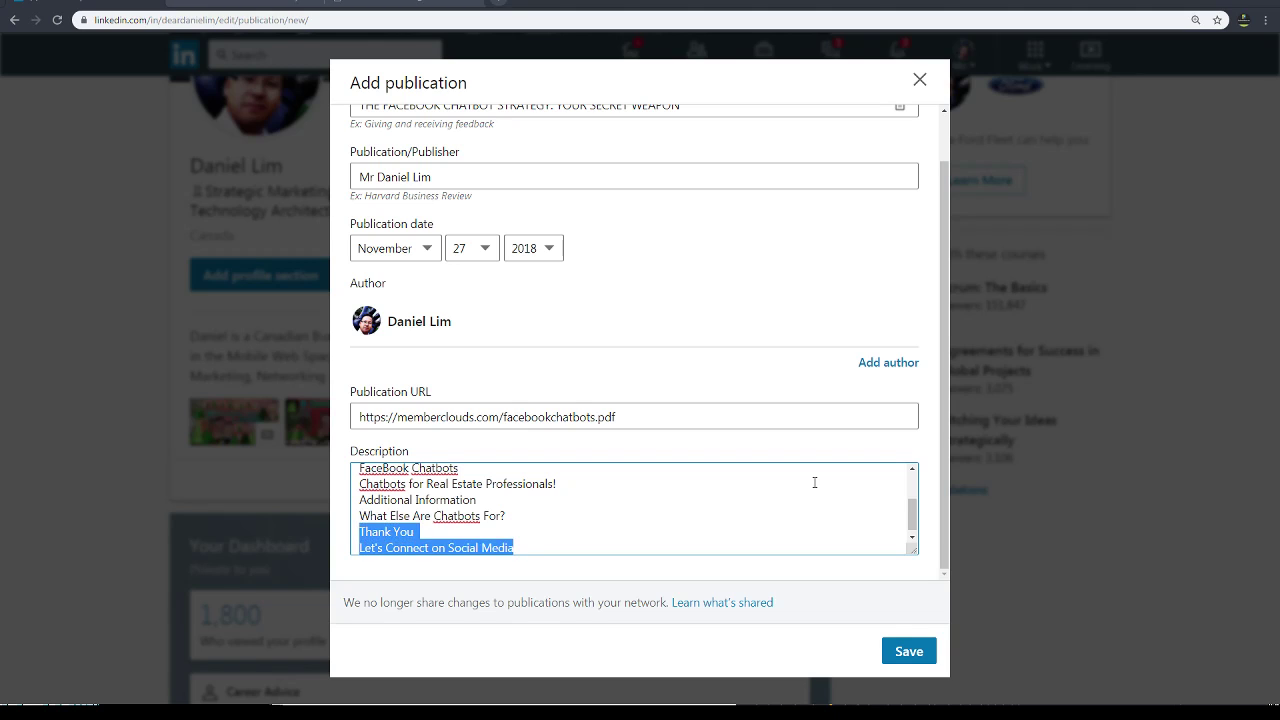
pyautogui.press('BackSpace')
# Step: Insert an asterisk bullet and a space before the topic "What are Chatbots?" in the description
pyautogui.press('Up')
pyautogui.press('Up')
pyautogui.press('Up')
pyautogui.press('Up')
pyautogui.press('Up')
pyautogui.press('Up')
pyautogui.press('Up')
pyautogui.press('Up')
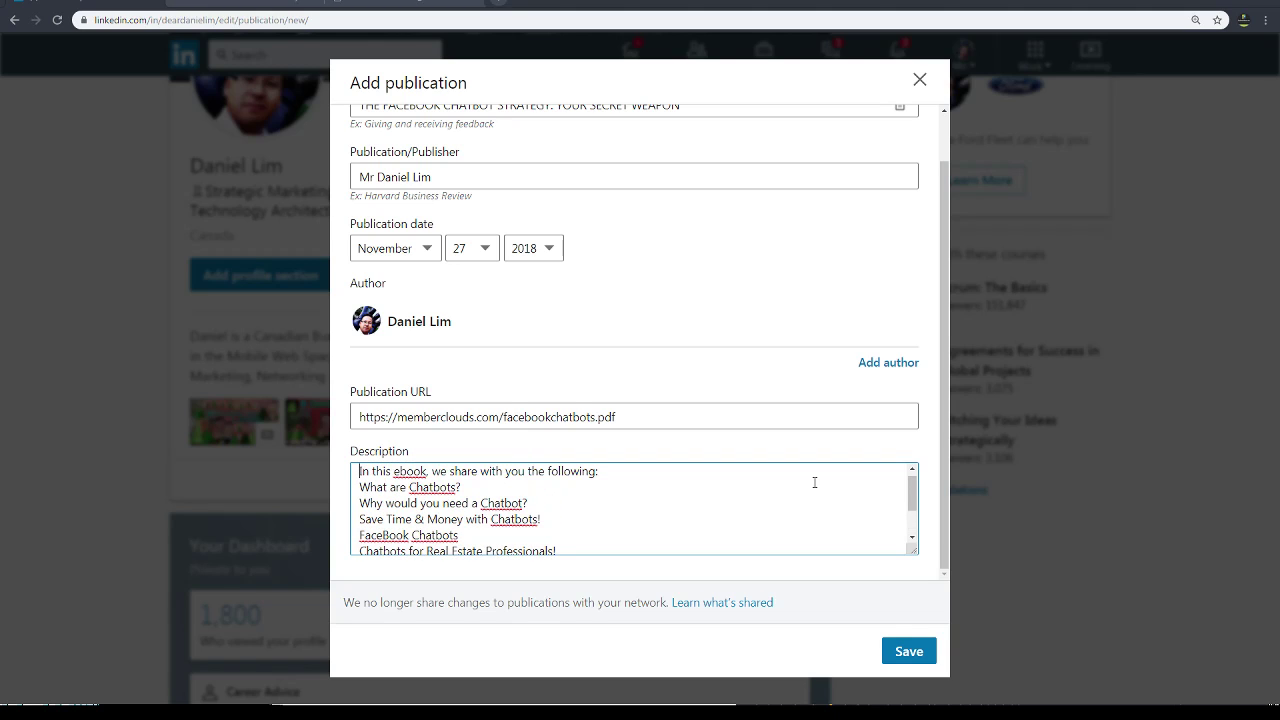
pyautogui.press('Down')
pyautogui.press('Down')
pyautogui.press('Up')
pyautogui.write('*')
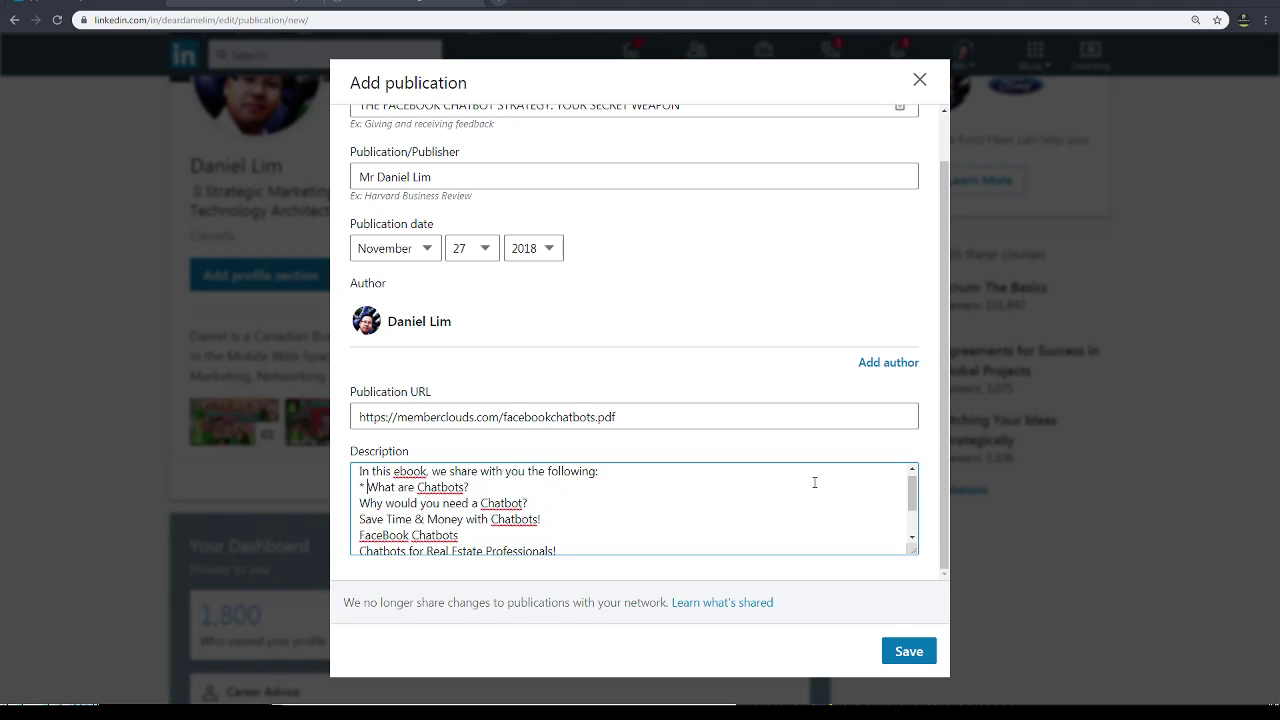
# Step: Copy the asterisk bullet to the start of each remaining topic, from "Why would you need a Chatbot?" to "What Else Are Chatbots For?"
pyautogui.hotkey('shift', 'Home')
pyautogui.hotkey('ctrl', 'c')
pyautogui.press('Home')
pyautogui.press('Down')
pyautogui.hotkey('ctrl', 'v')
pyautogui.press('Down')
pyautogui.press('Home')
pyautogui.hotkey('ctrl', 'v')
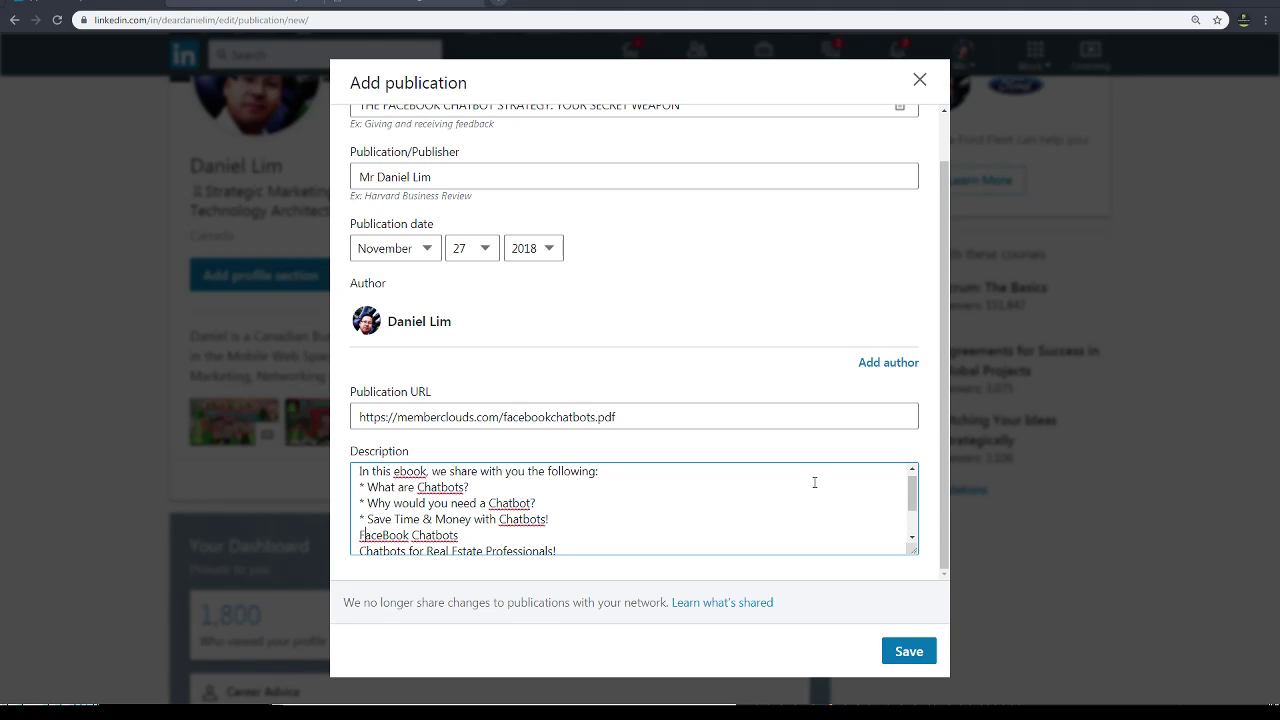
pyautogui.press('Down')
pyautogui.press('Home')
pyautogui.hotkey('ctrl', 'v')
pyautogui.press('Down')
pyautogui.press('Home')
pyautogui.hotkey('ctrl', 'v')
pyautogui.press('Down')
pyautogui.press('Home')
pyautogui.hotkey('ctrl', 'v')
pyautogui.press('Down')
pyautogui.hotkey('ctrl', 'v')
# Step: Select the whole description text and save the new publication to the profile
pyautogui.press('Down')
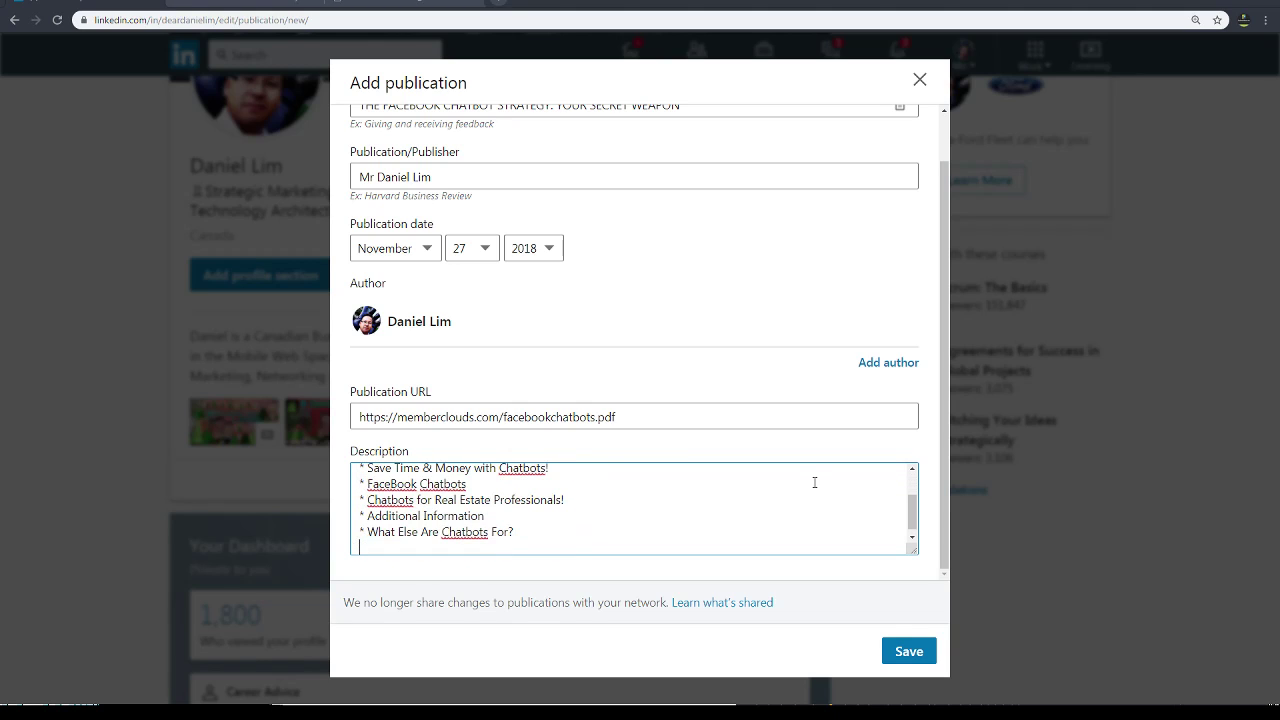
pyautogui.hotkey('ctrl', 'a')
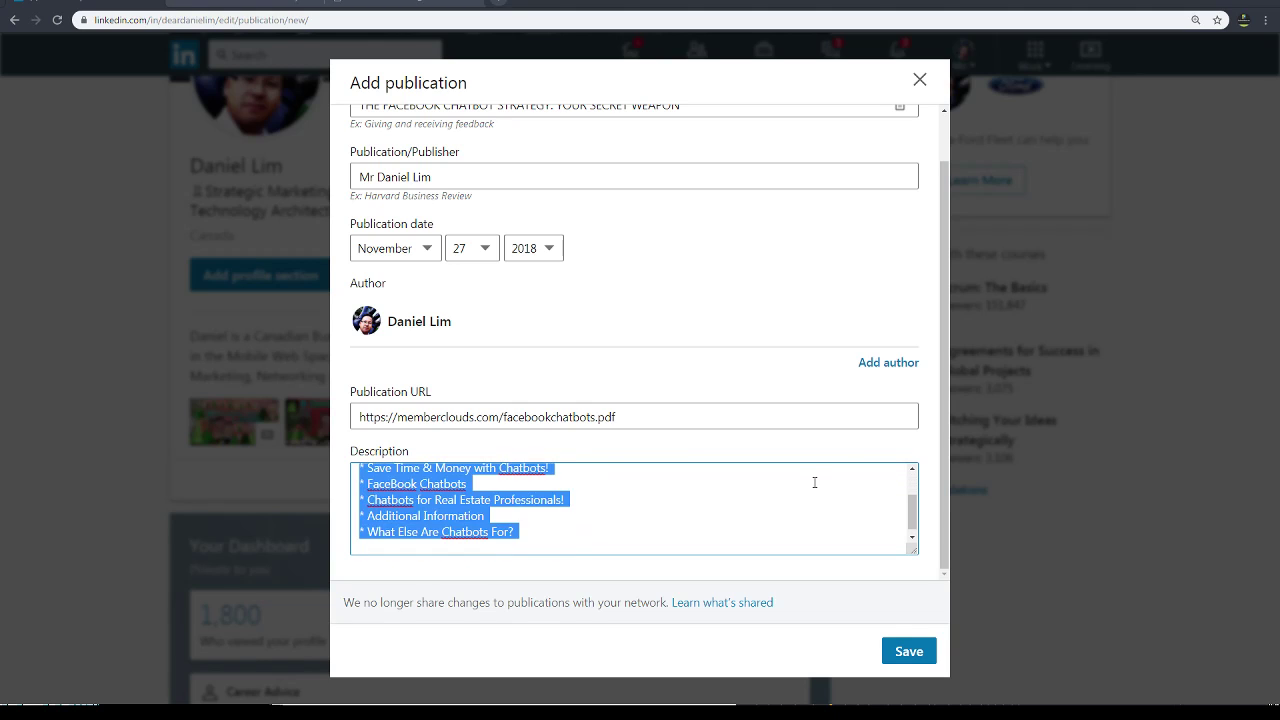
pyautogui.click(908, 651)
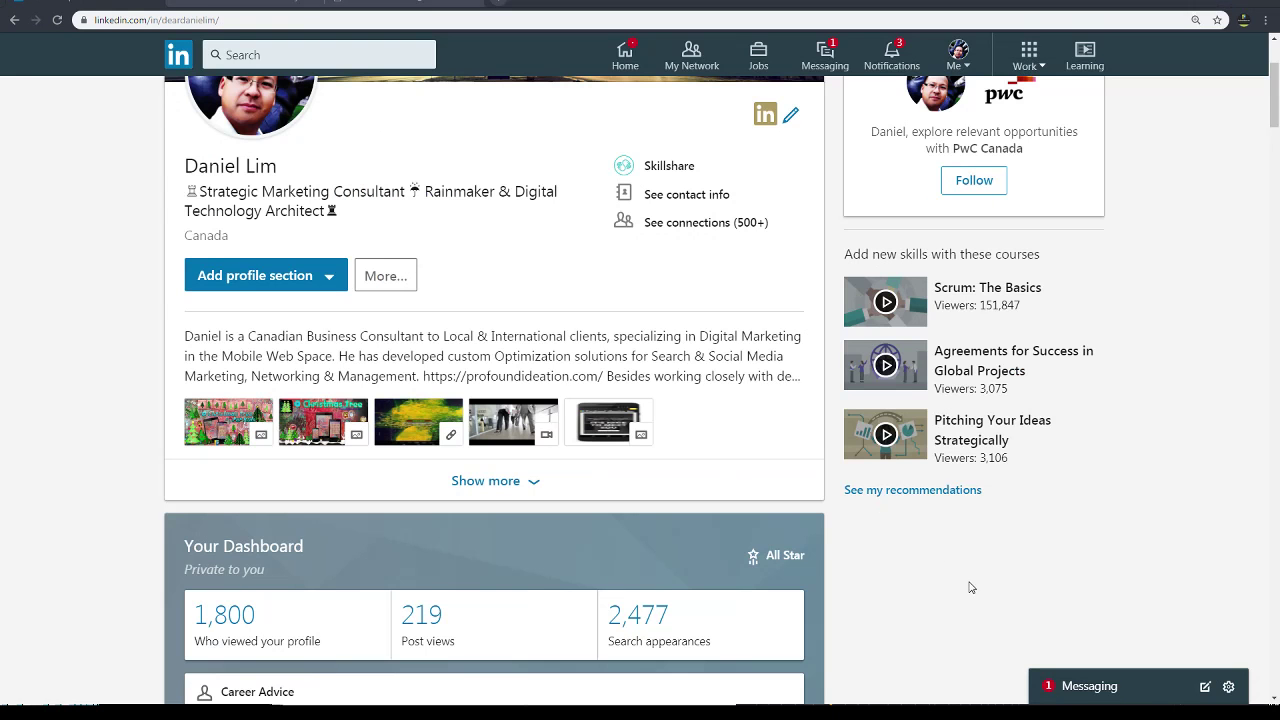
# Step: Search the profile page for "publ" and step through the matches to the Publications heading under Accomplishments
pyautogui.press('End')
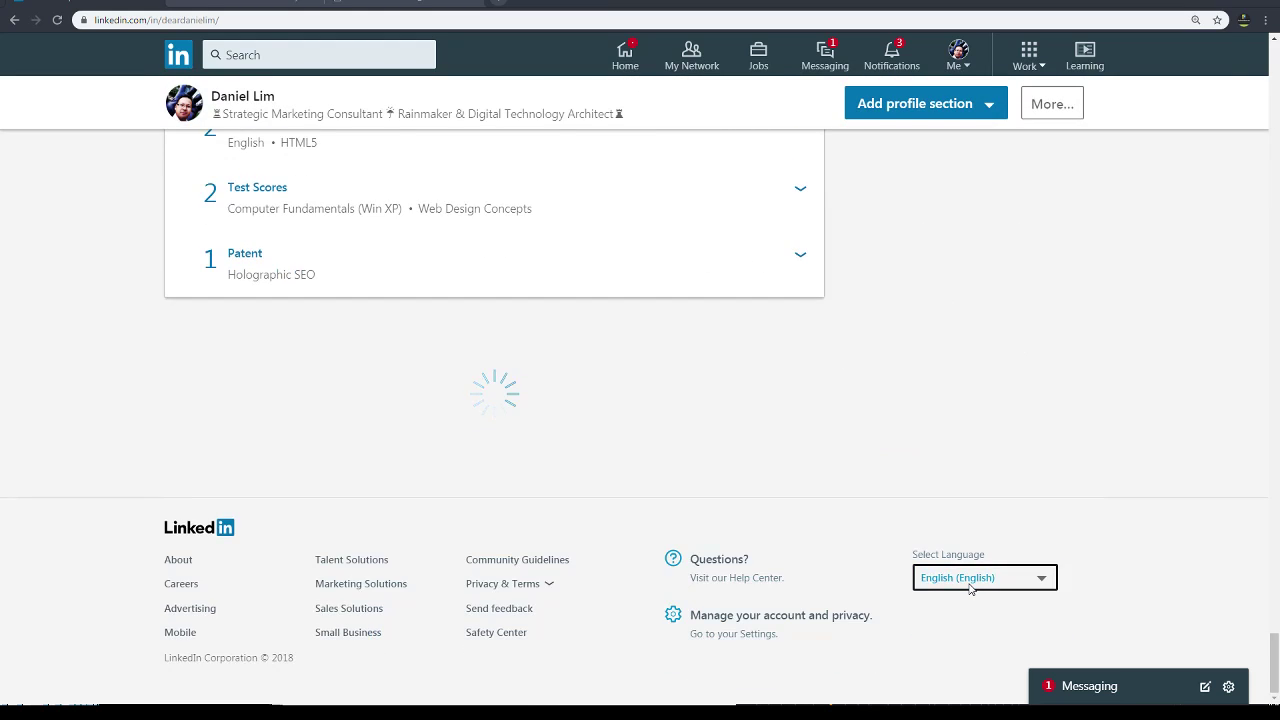
pyautogui.hotkey('ctrl', 'f')
pyautogui.write('peub')
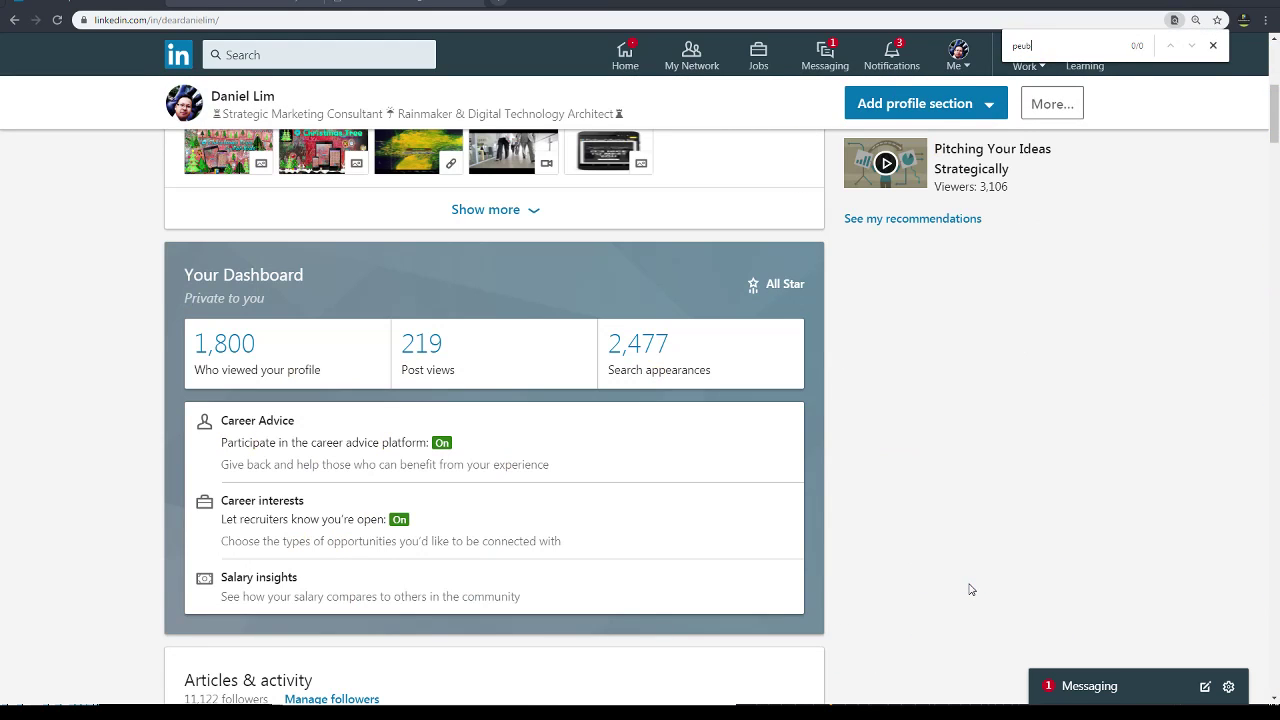
pyautogui.write('li')
pyautogui.press('BackSpace')
pyautogui.press('BackSpace')
pyautogui.press('BackSpace')
pyautogui.press('BackSpace')
pyautogui.press('BackSpace')
pyautogui.write('u')
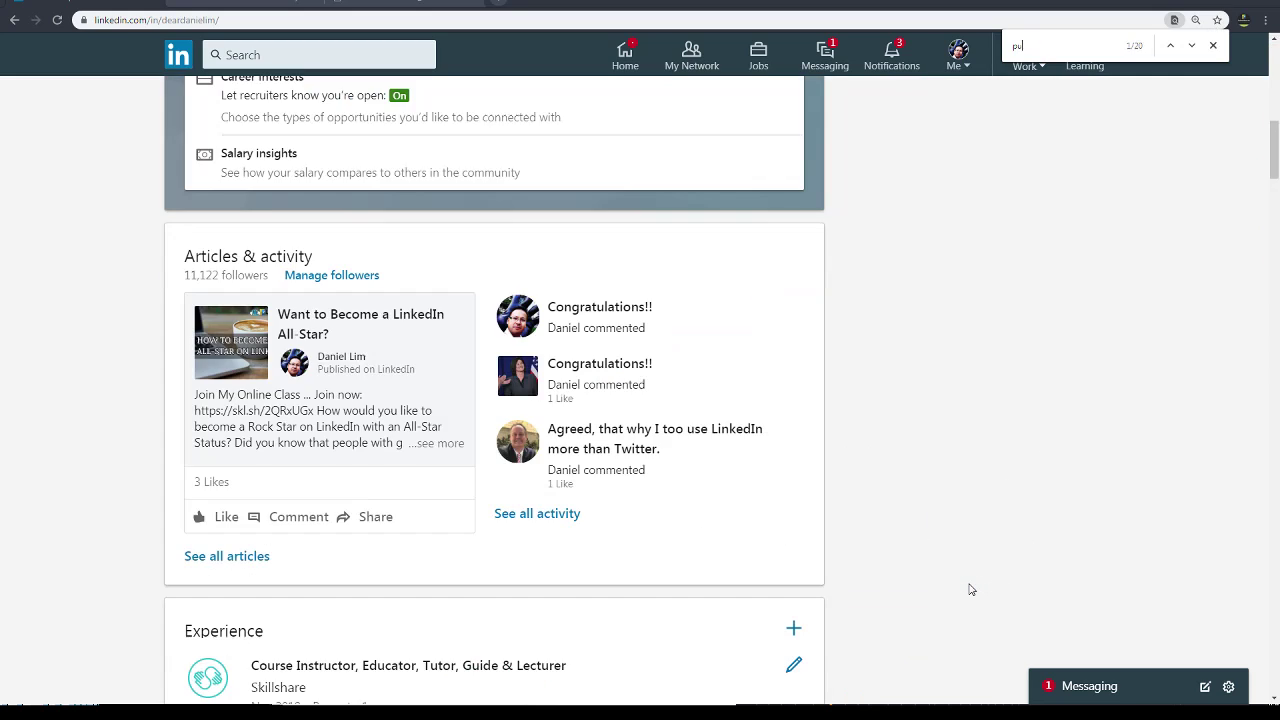
pyautogui.write('blic')
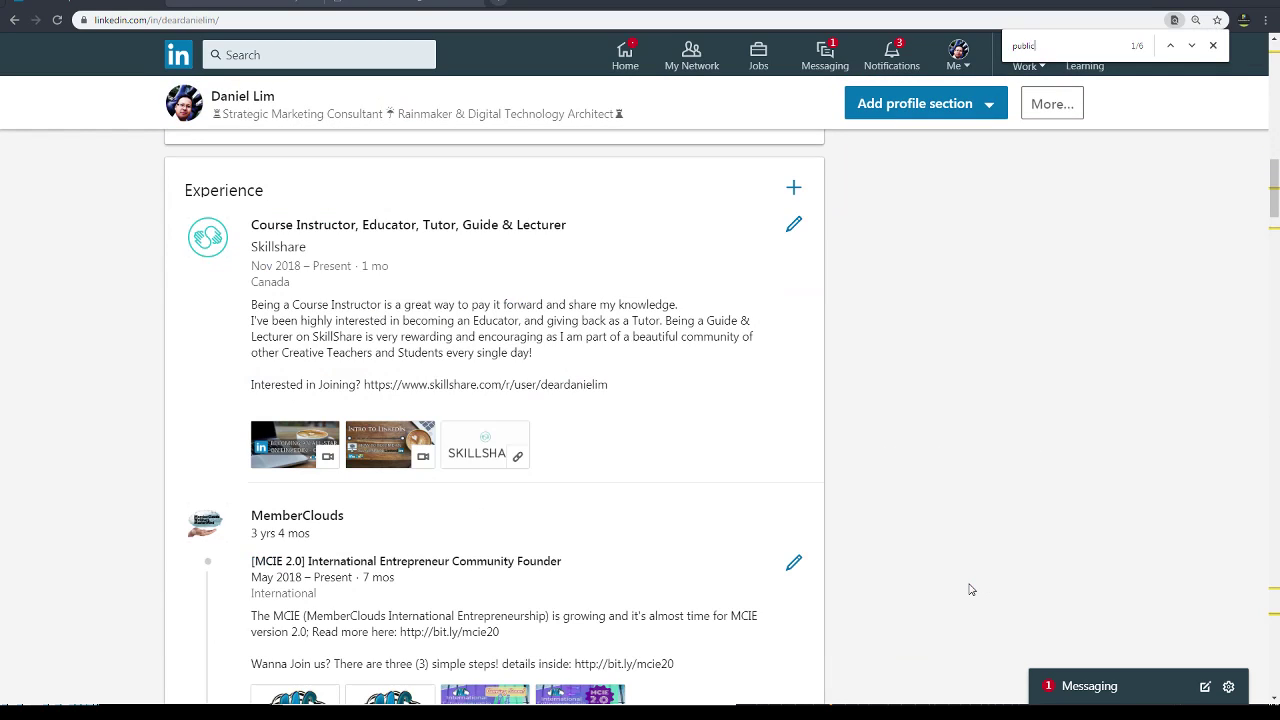
pyautogui.press('BackSpace')
pyautogui.press('BackSpace')
pyautogui.press('Return')
pyautogui.press('Return')
pyautogui.press('Return')
pyautogui.press('Return')
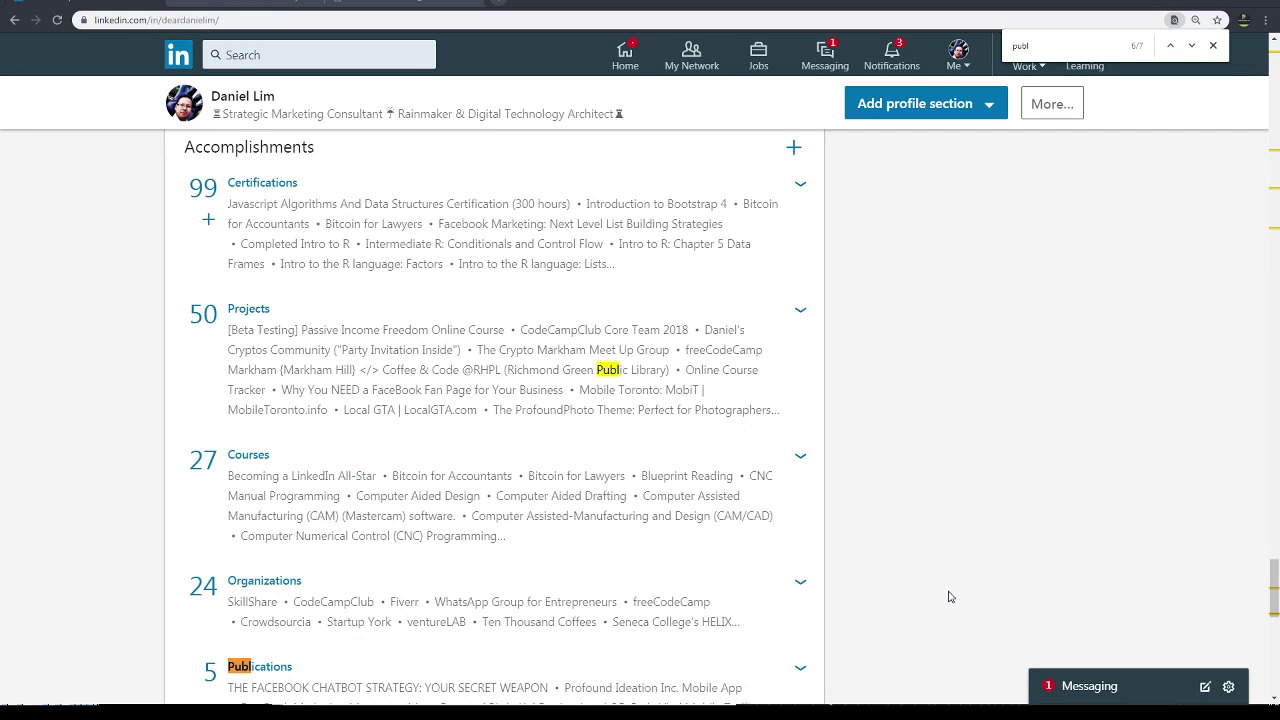
# Step: Expand the Publications accomplishments and review the title and description of the new Facebook chatbot strategy entry
pyautogui.scroll(-2, 700, 540)
pyautogui.moveTo(554, 487); pyautogui.dragTo(228, 466)
pyautogui.click(800, 467)
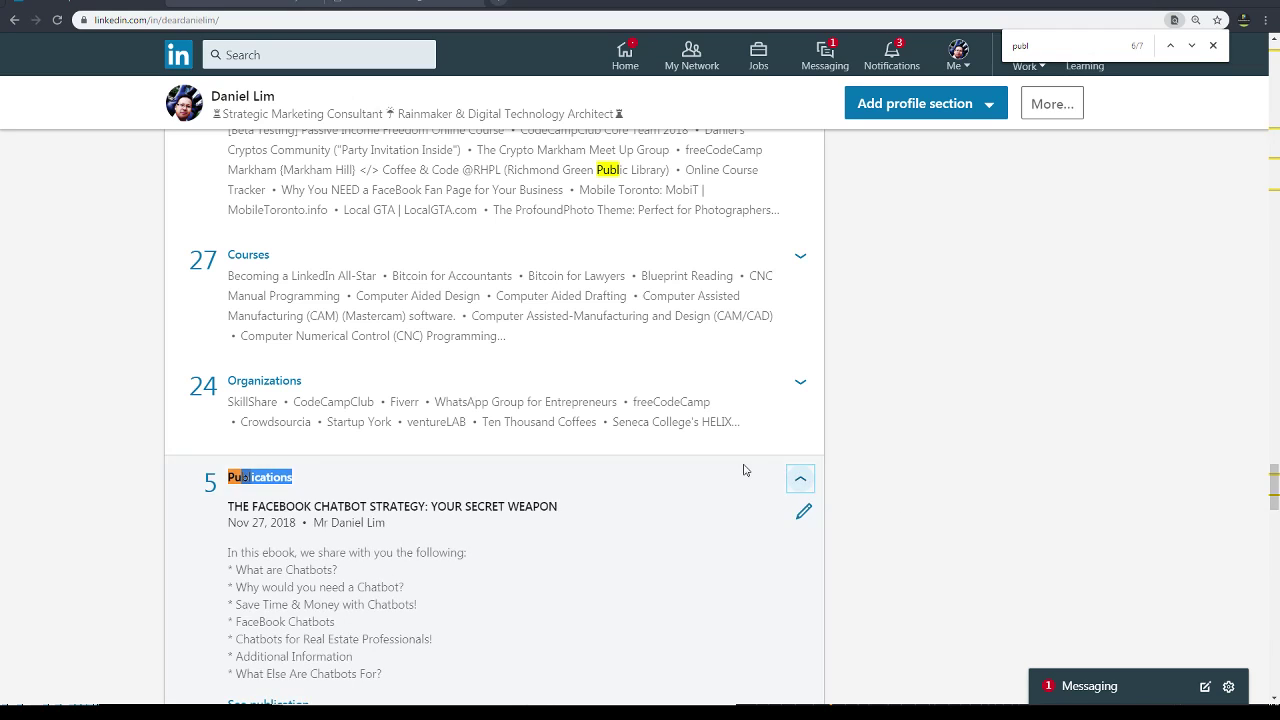
pyautogui.scroll(-2, 720, 470)
pyautogui.moveTo(228, 375); pyautogui.dragTo(500, 528)
pyautogui.click(500, 528)
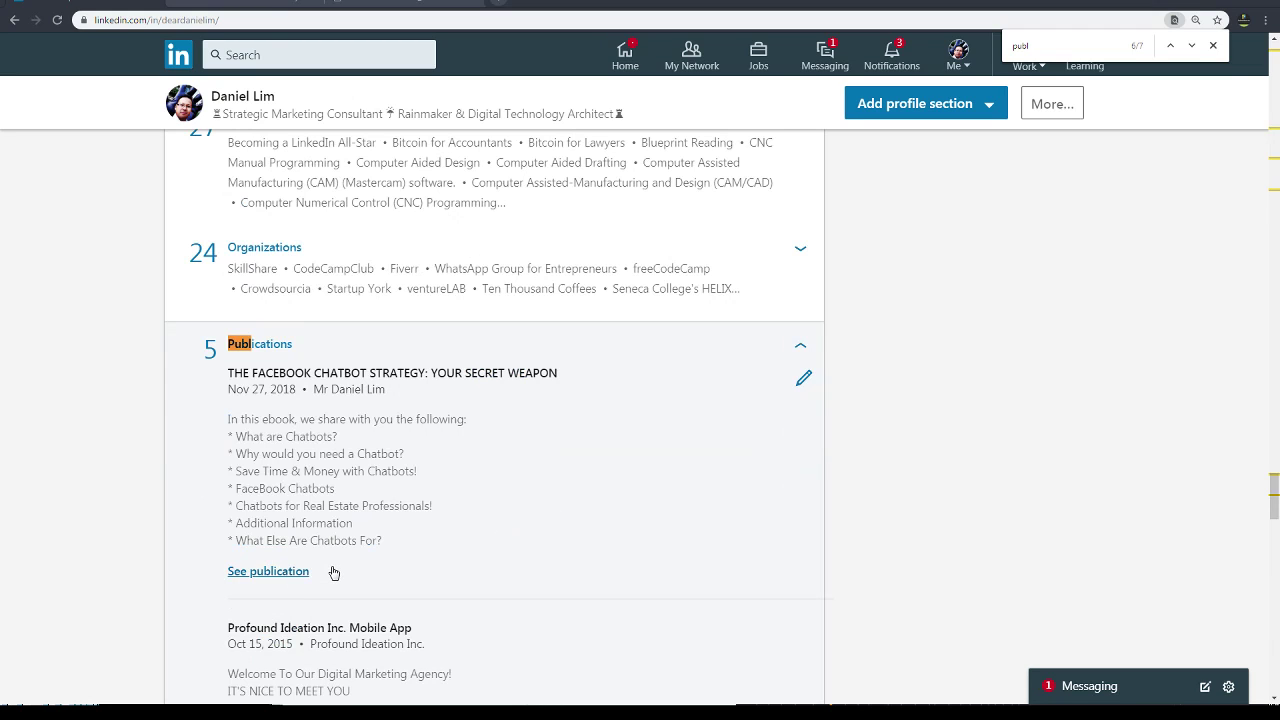
# Step: Look through the older publication entries and highlight the title "FaceBook Marketing Maestro"
pyautogui.scroll(-4, 334, 572)
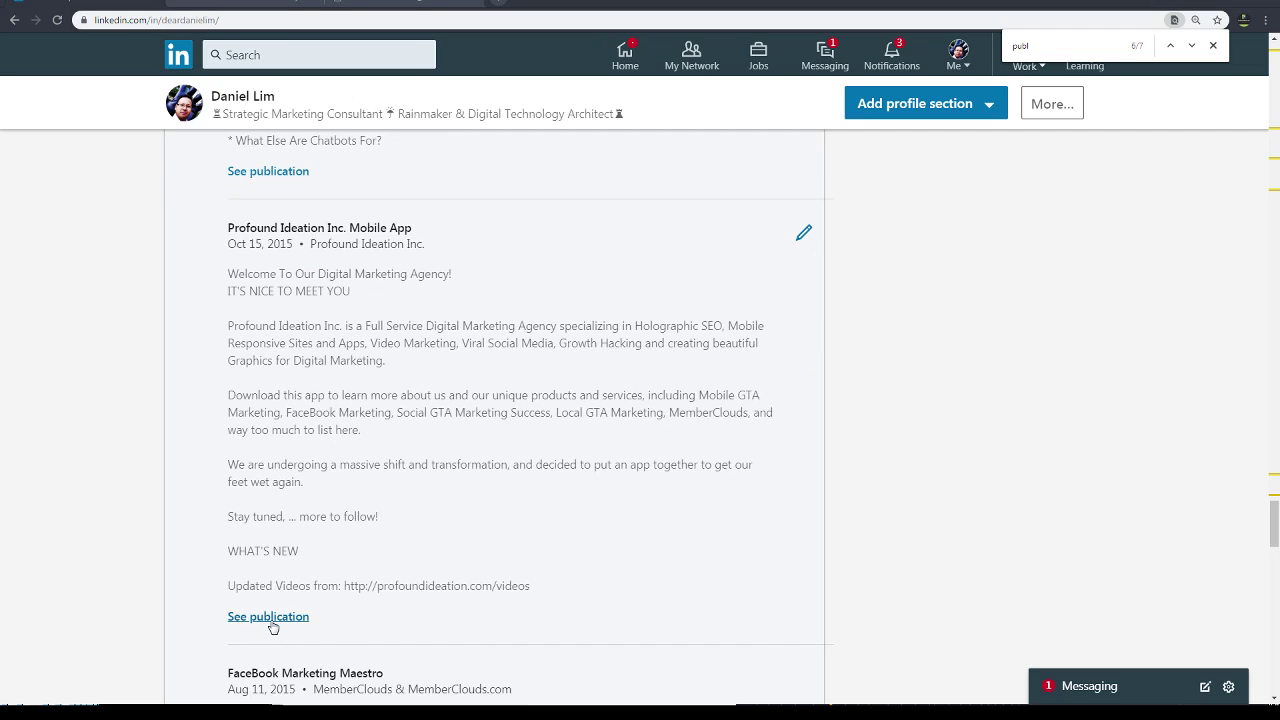
pyautogui.scroll(-6, 300, 615)
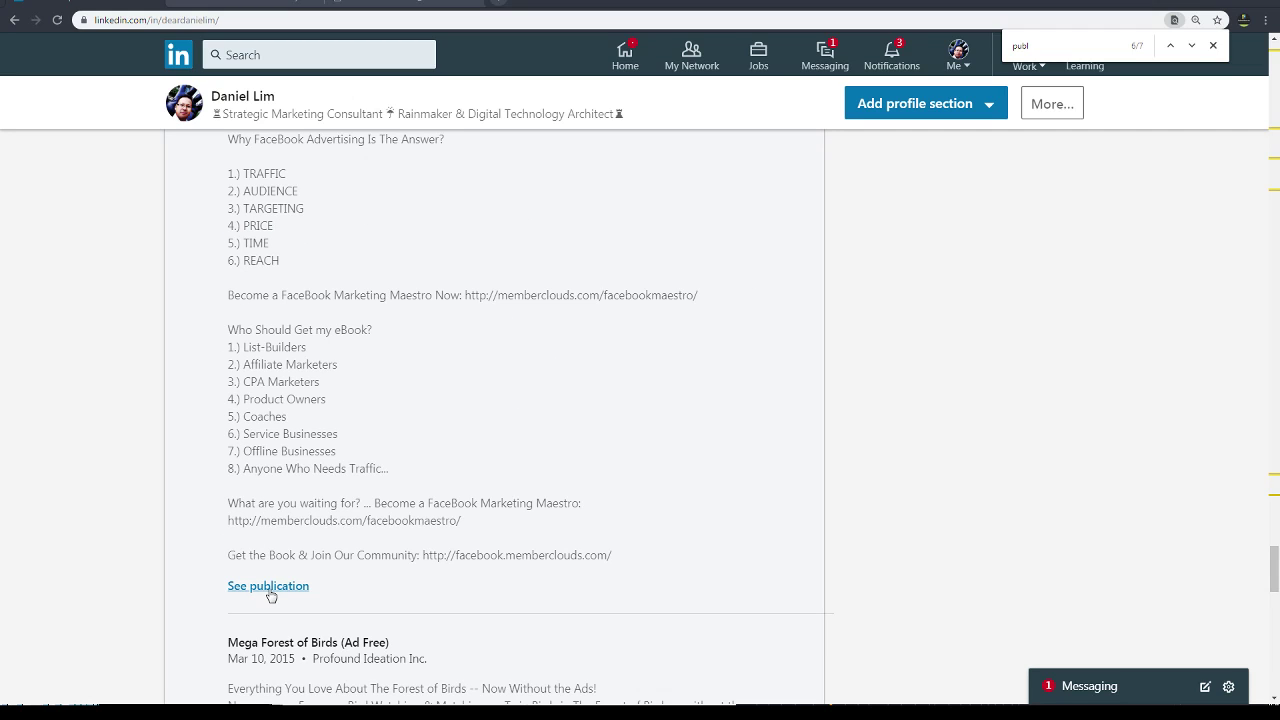
pyautogui.scroll(3, 346, 460)
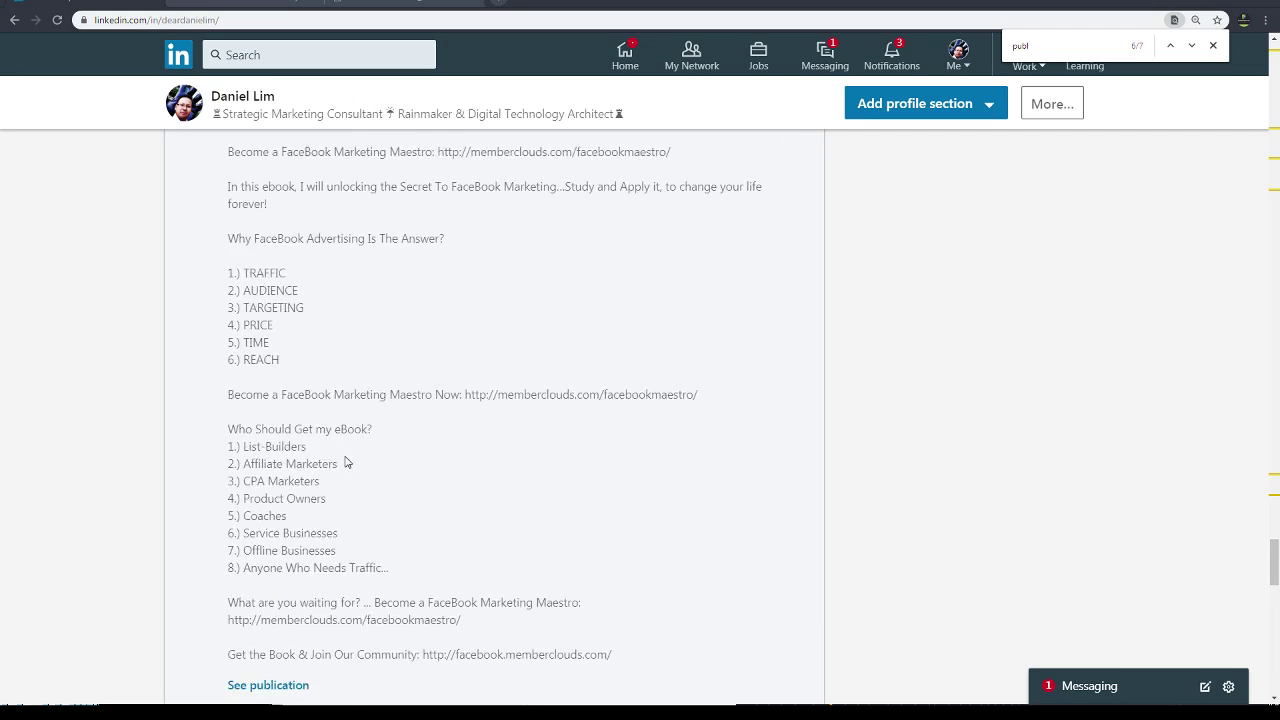
pyautogui.moveTo(435, 338); pyautogui.dragTo(235, 343)
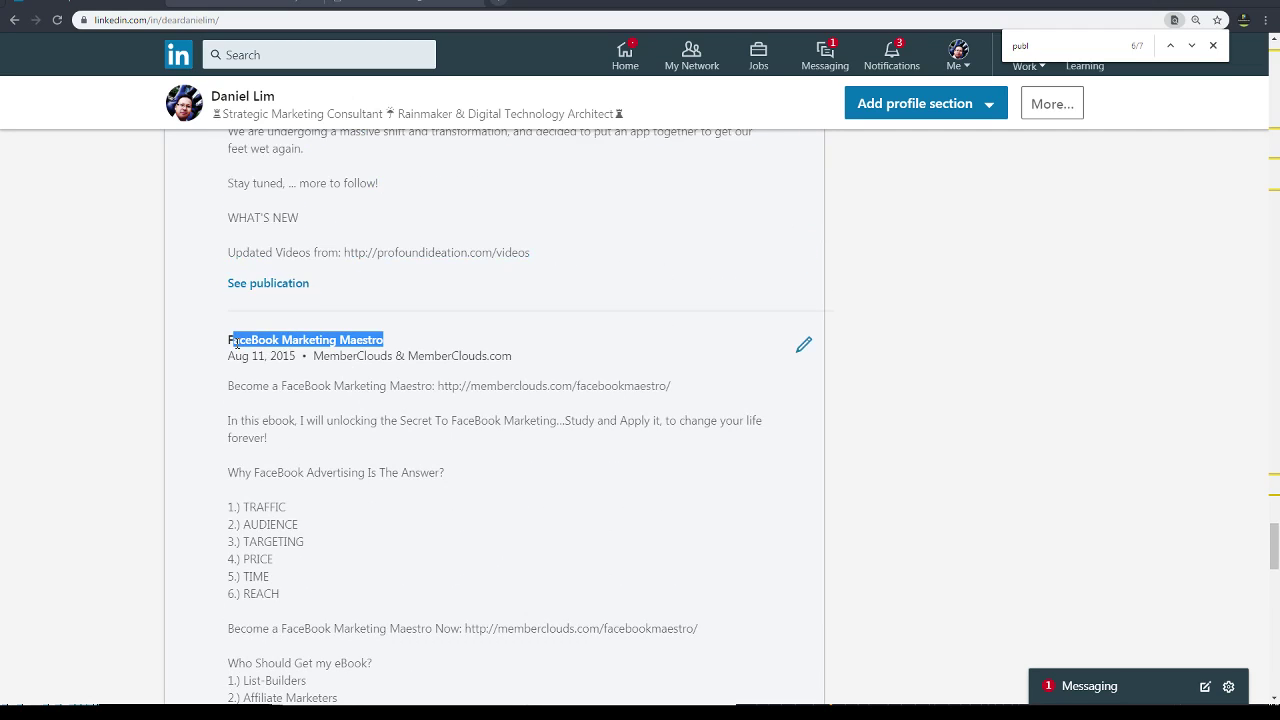
# Step: Read the rest of the FaceBook Marketing Maestro entry and open its linked publication page
pyautogui.click(530, 548)
pyautogui.scroll(-3, 503, 563)
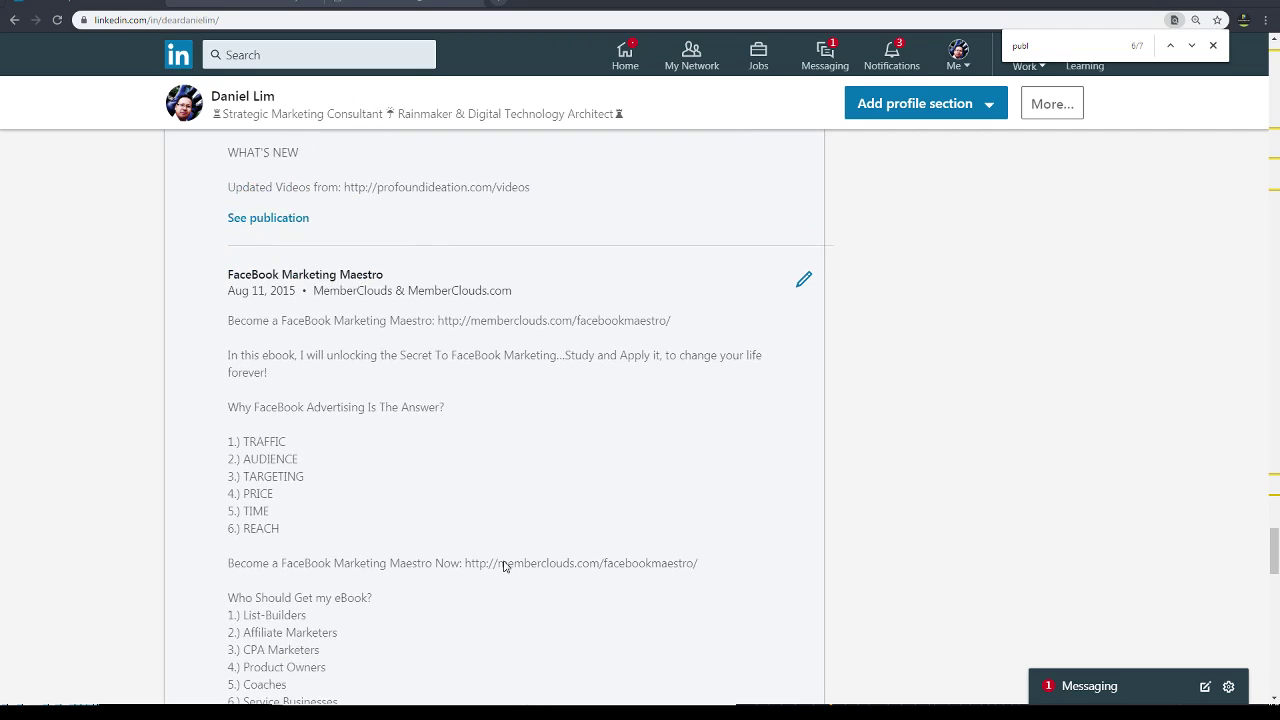
pyautogui.scroll(-2, 351, 530)
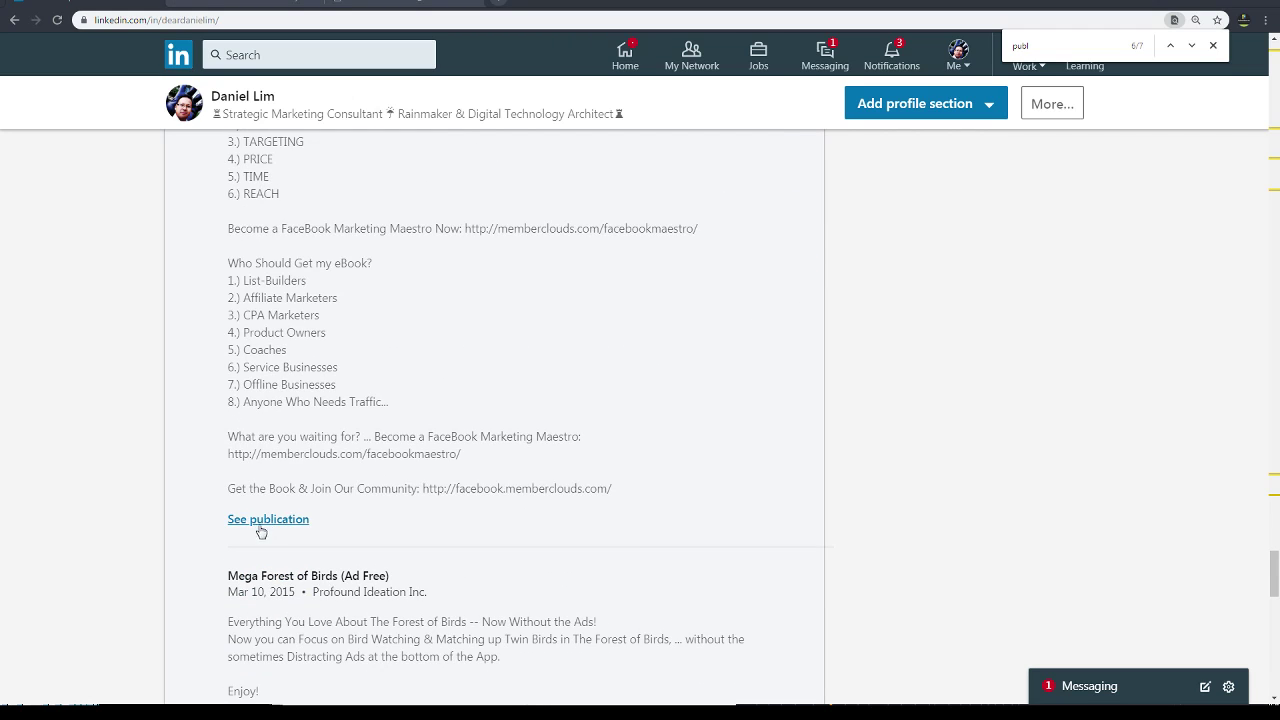
pyautogui.click(258, 526)
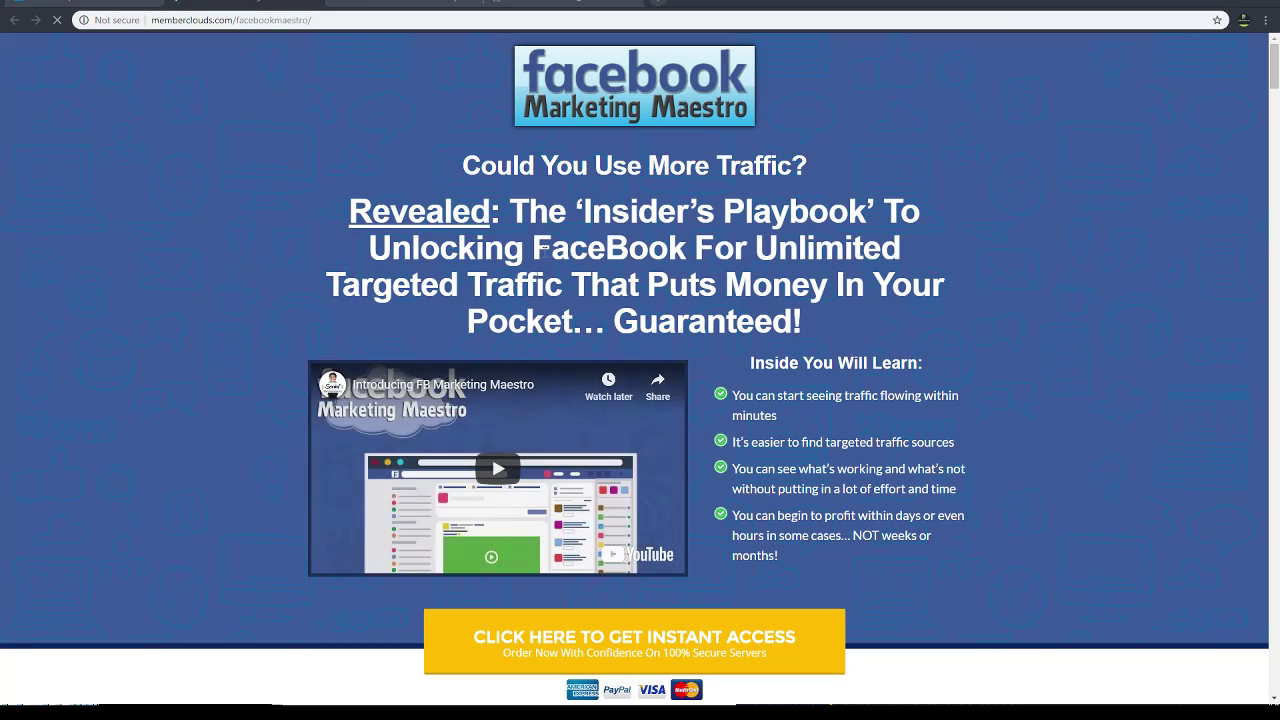
# Step: Skip past the email sign-up screen and look through the Facebook Marketing Maestro sales page to the "Who Should Get This?" section
pyautogui.scroll(-2, 622, 310)
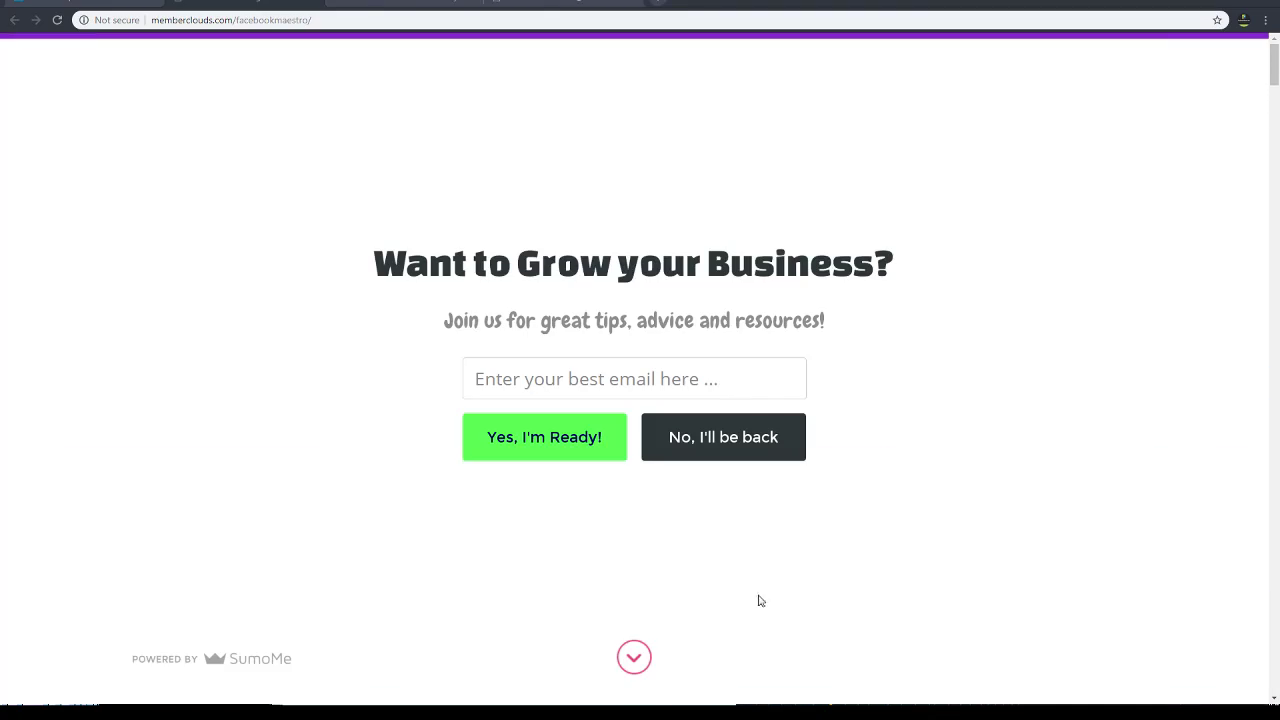
pyautogui.click(633, 657)
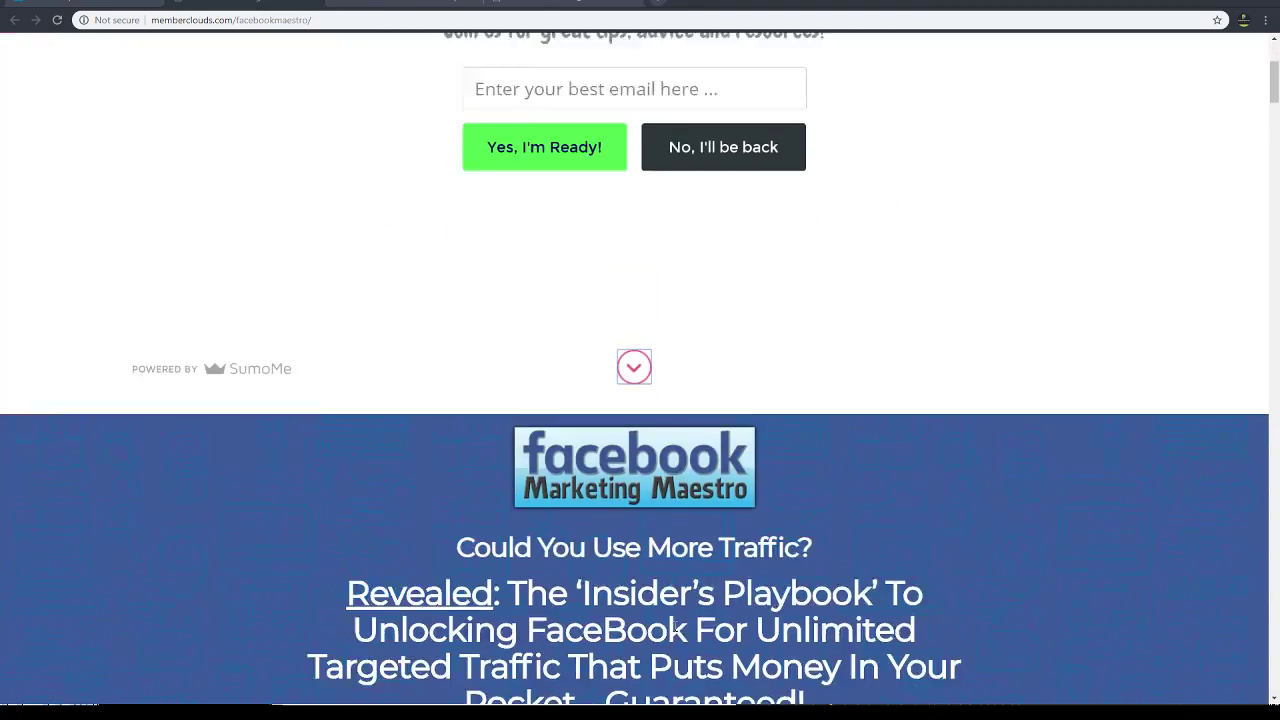
pyautogui.scroll(-5, 846, 443)
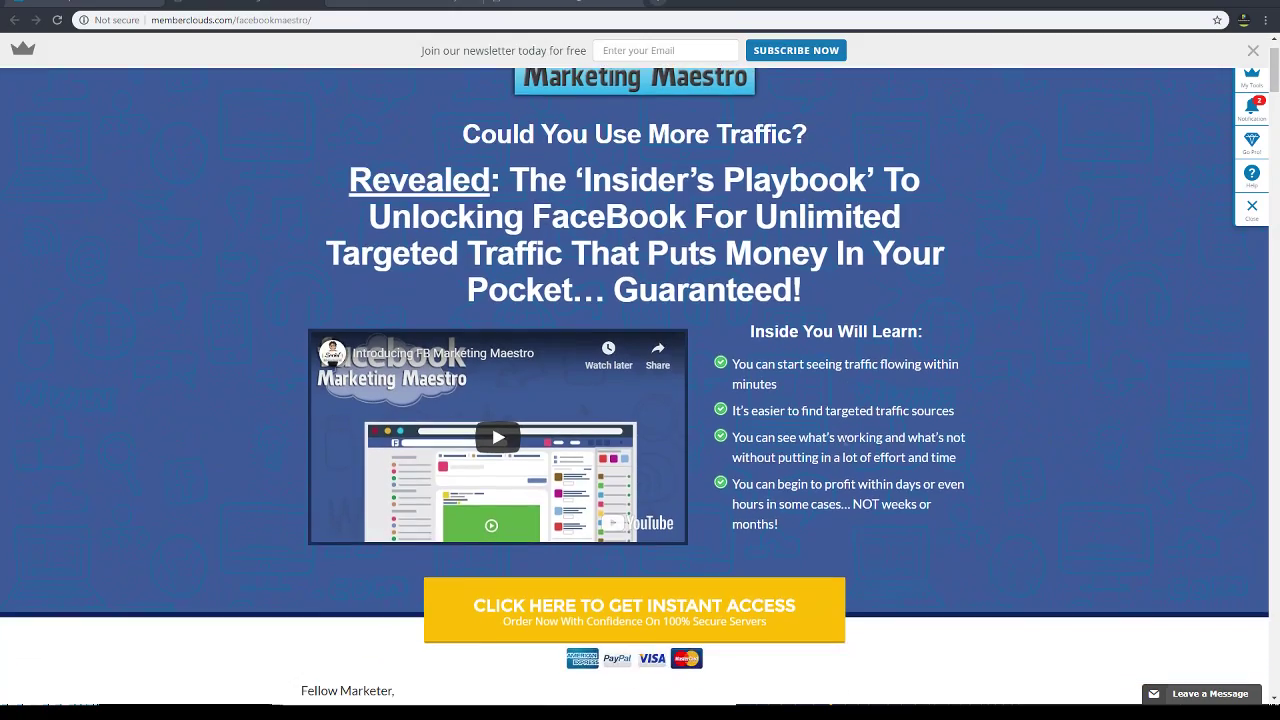
pyautogui.scroll(-12, 872, 437)
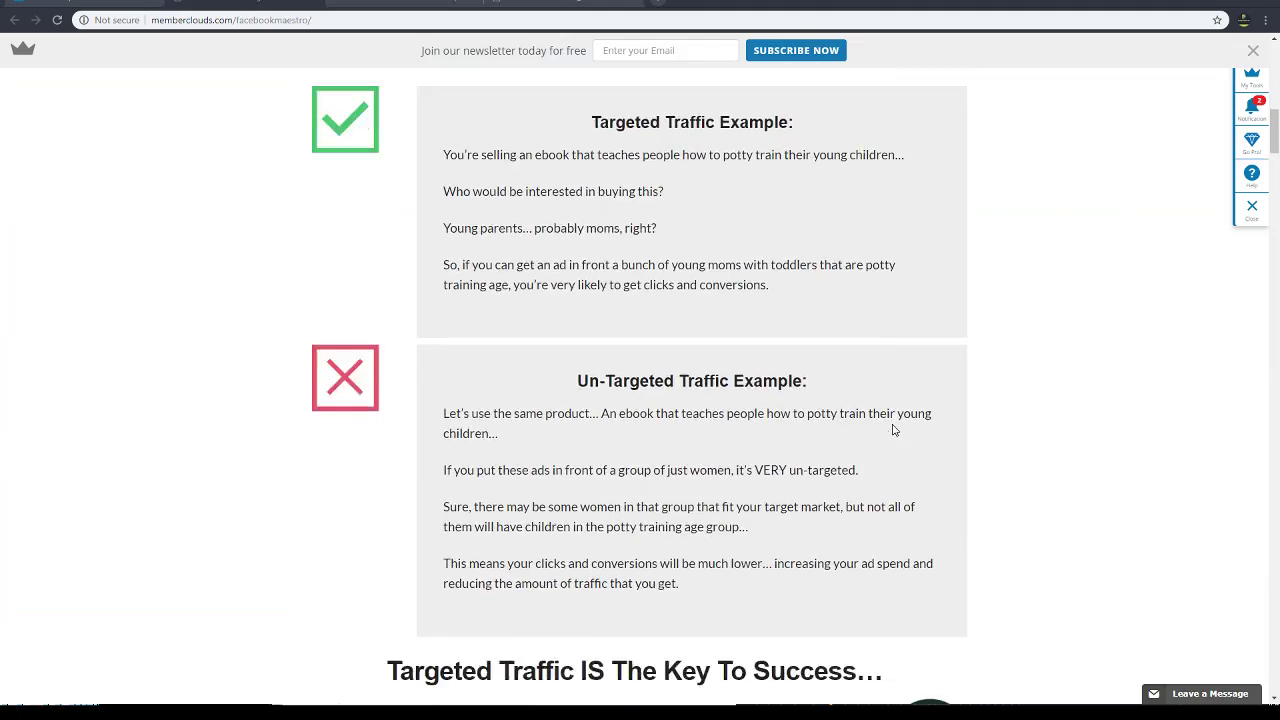
pyautogui.scroll(-17, 897, 440)
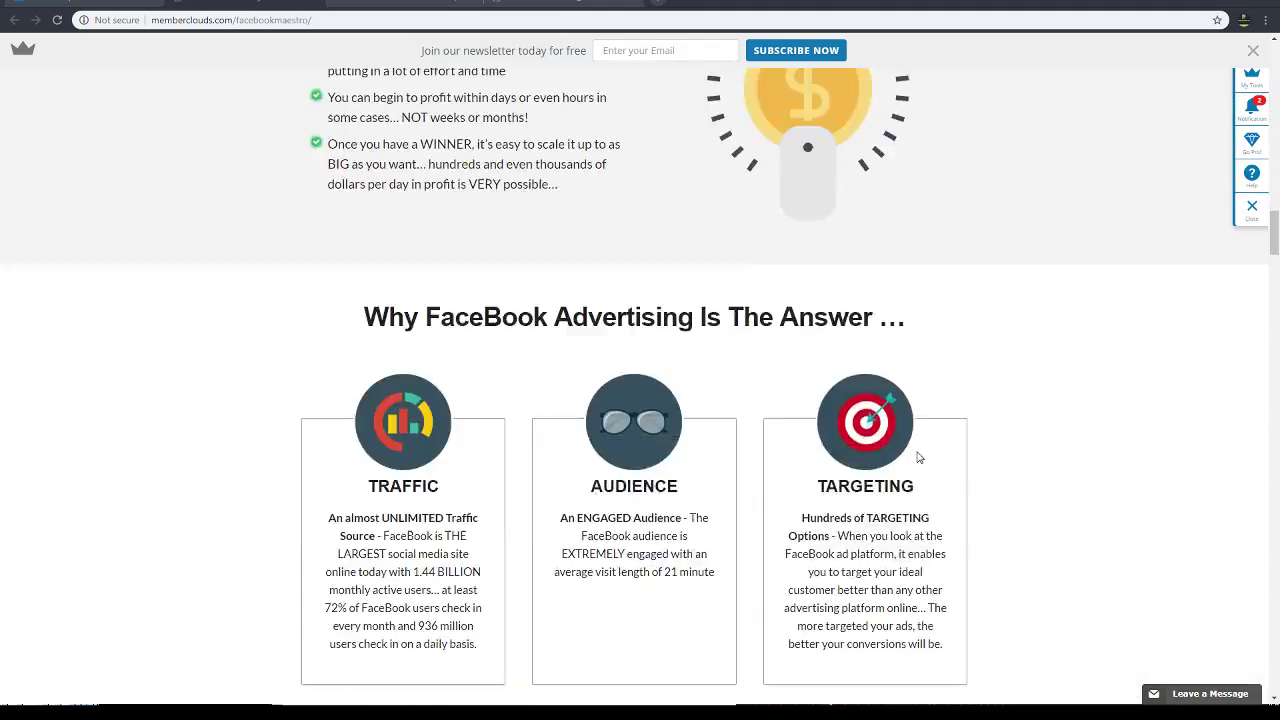
pyautogui.scroll(-20, 946, 476)
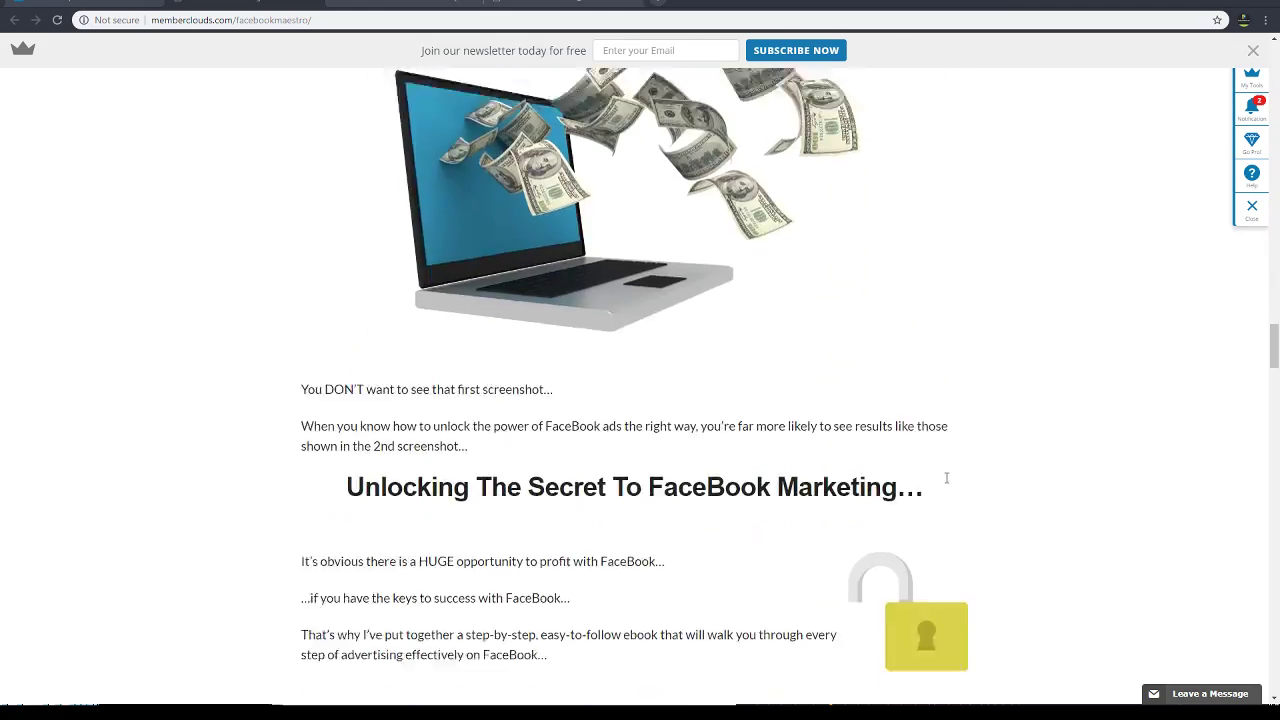
pyautogui.scroll(-8, 945, 481)
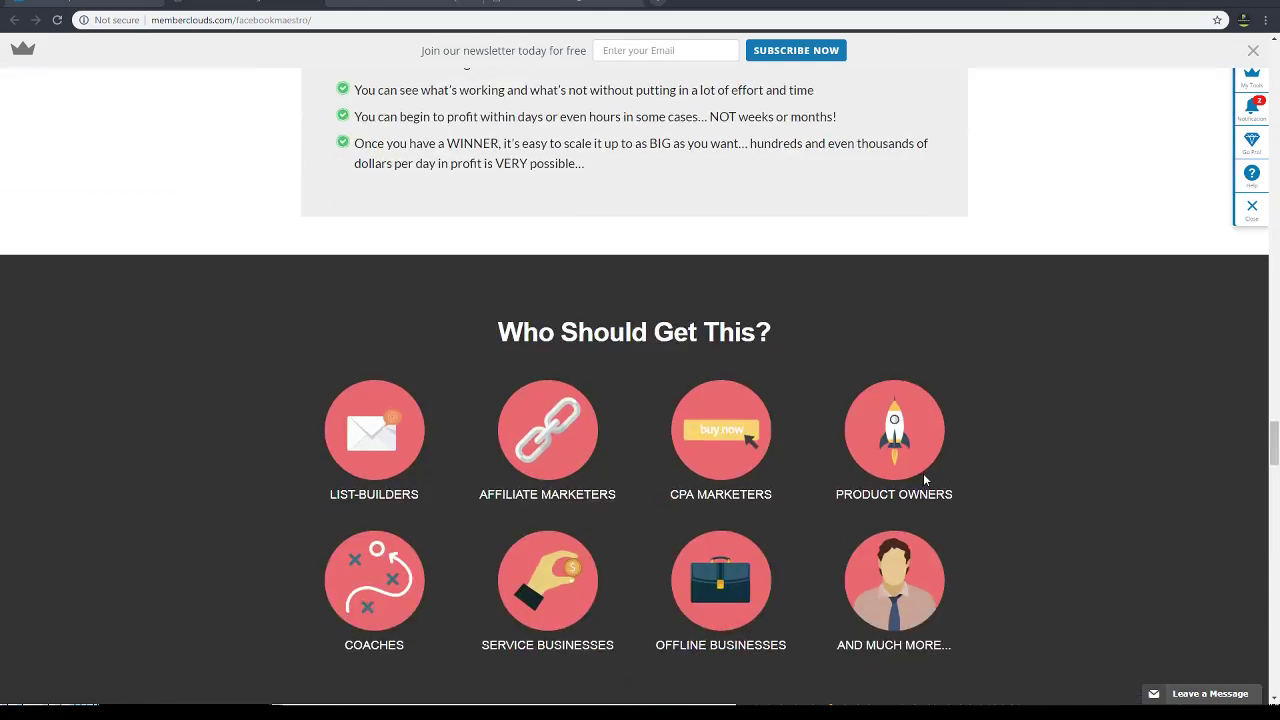
# Step: Return to the LinkedIn profile, review the older publications, and open the linked page of "Local QR Code Viral Mobile Traffic Solution"
pyautogui.click(80, 2)
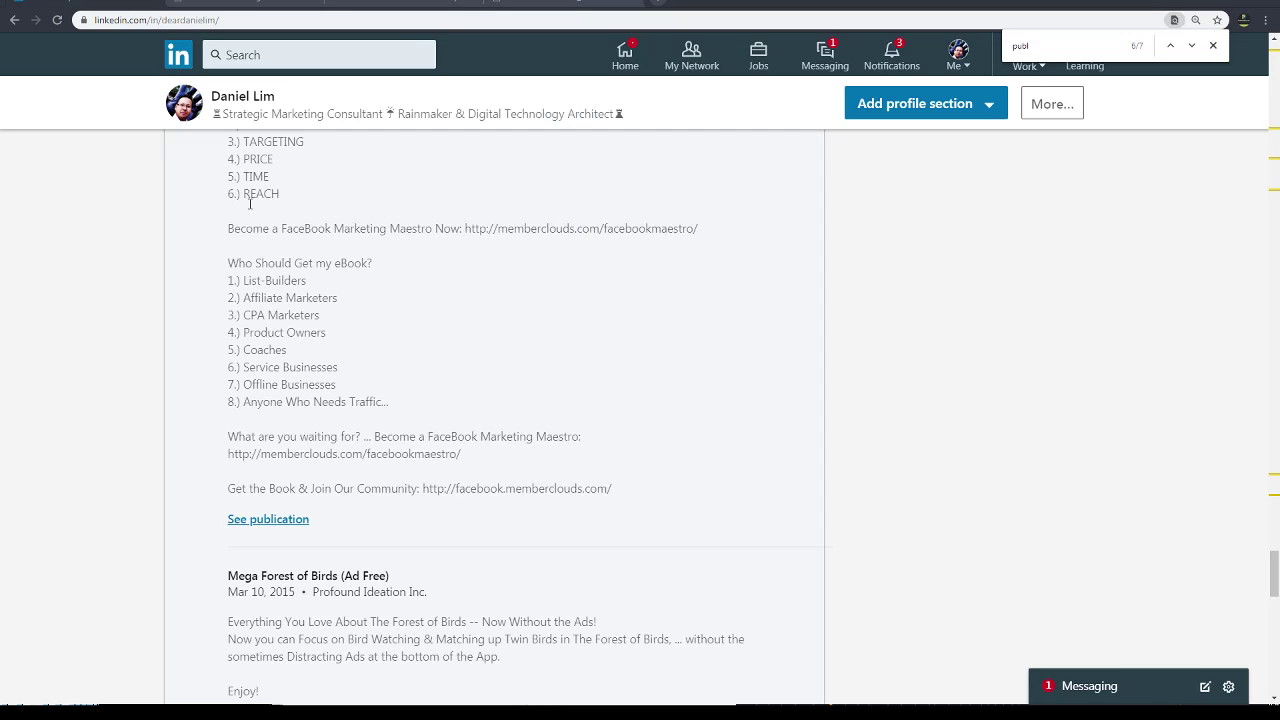
pyautogui.scroll(3, 539, 474)
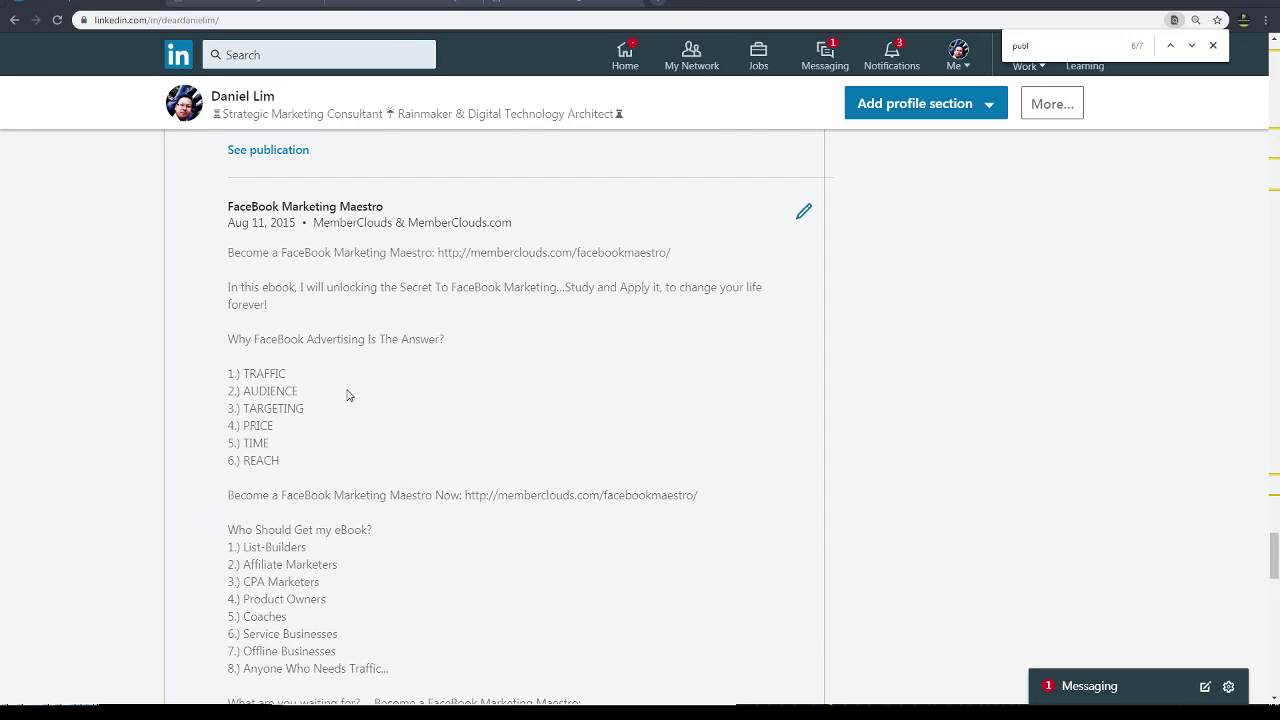
pyautogui.scroll(-5, 451, 477)
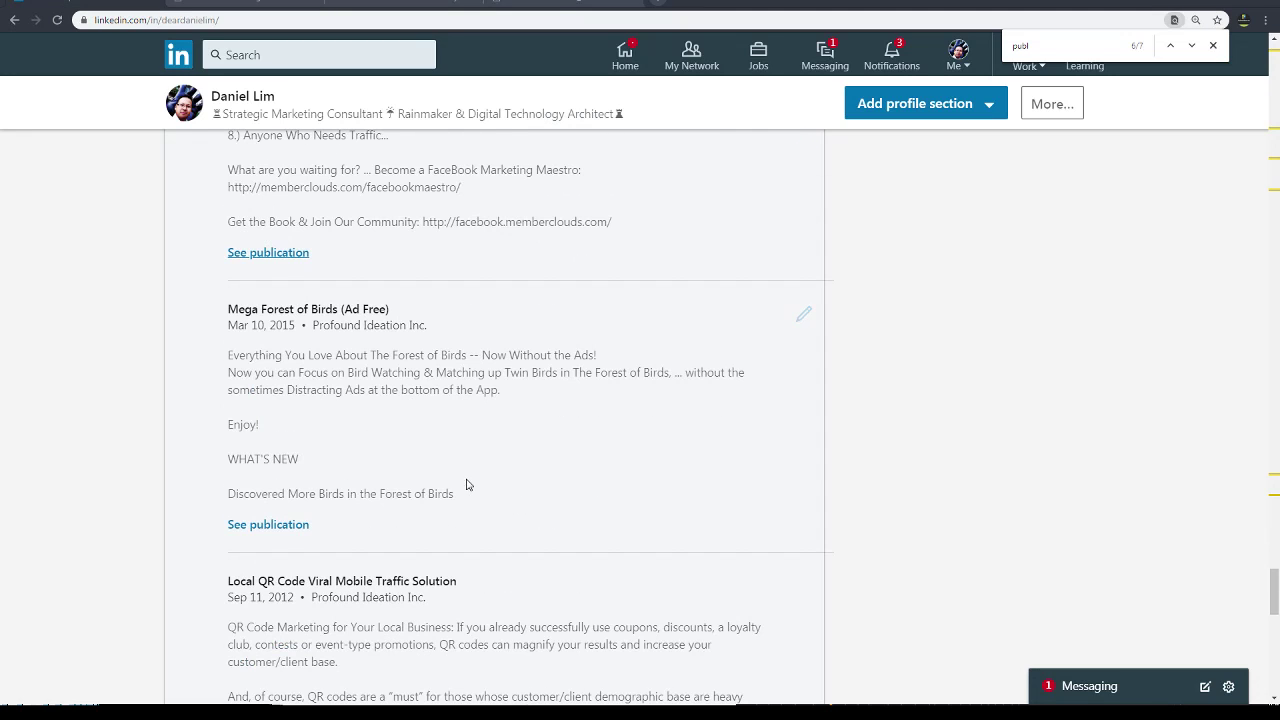
pyautogui.scroll(-3, 654, 566)
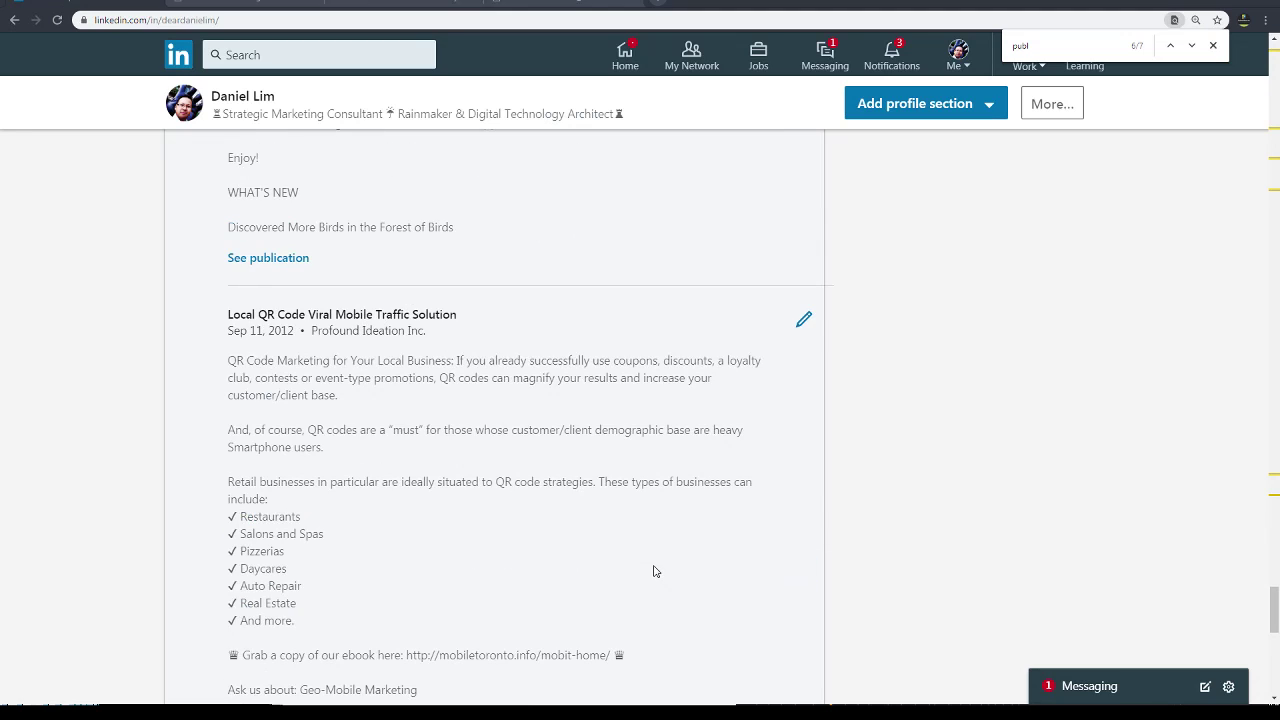
pyautogui.scroll(-3, 655, 568)
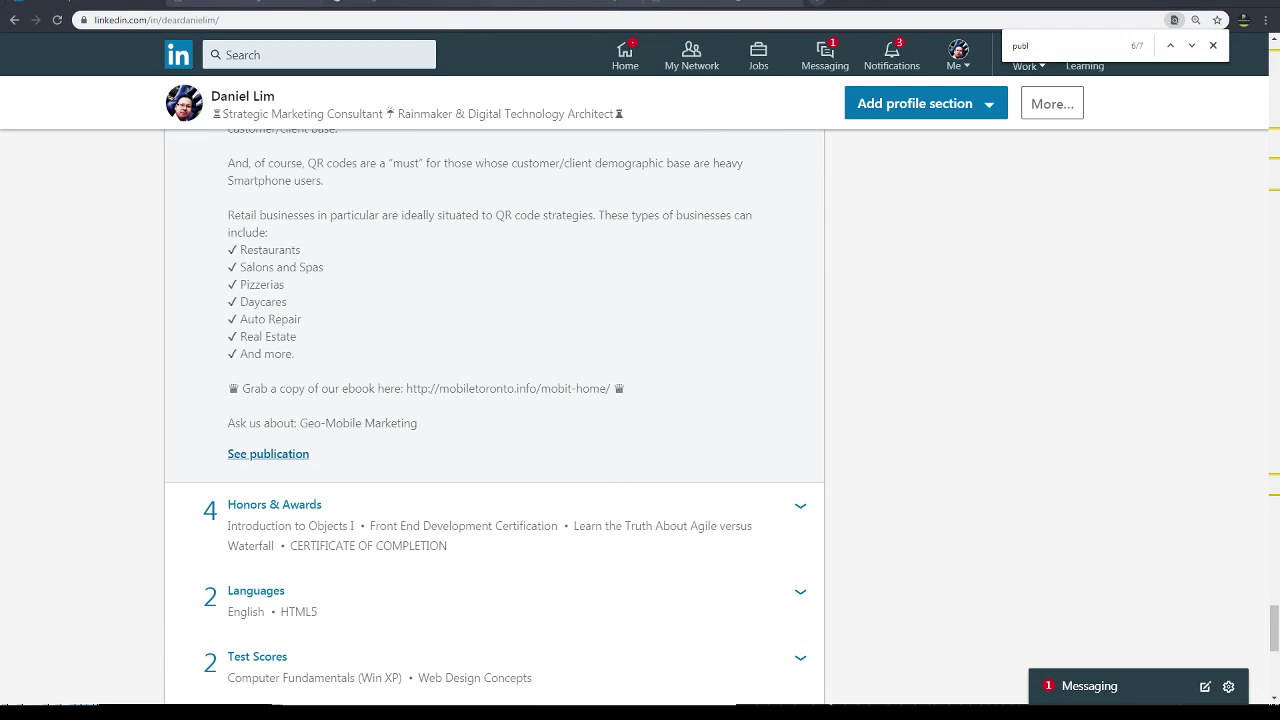
pyautogui.click(268, 454)
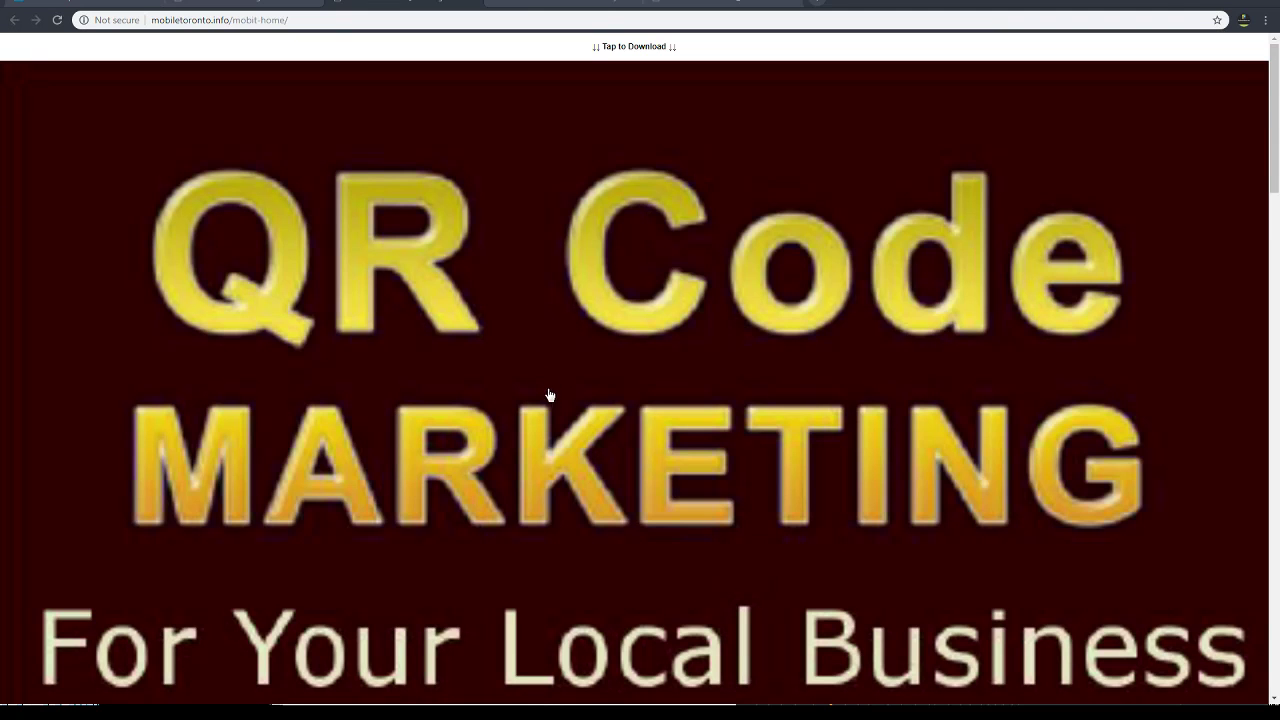
# Step: Look through the QR Code Marketing e-book page to its download section, and close the page to return to the LinkedIn profile
pyautogui.scroll(-10, 549, 395)
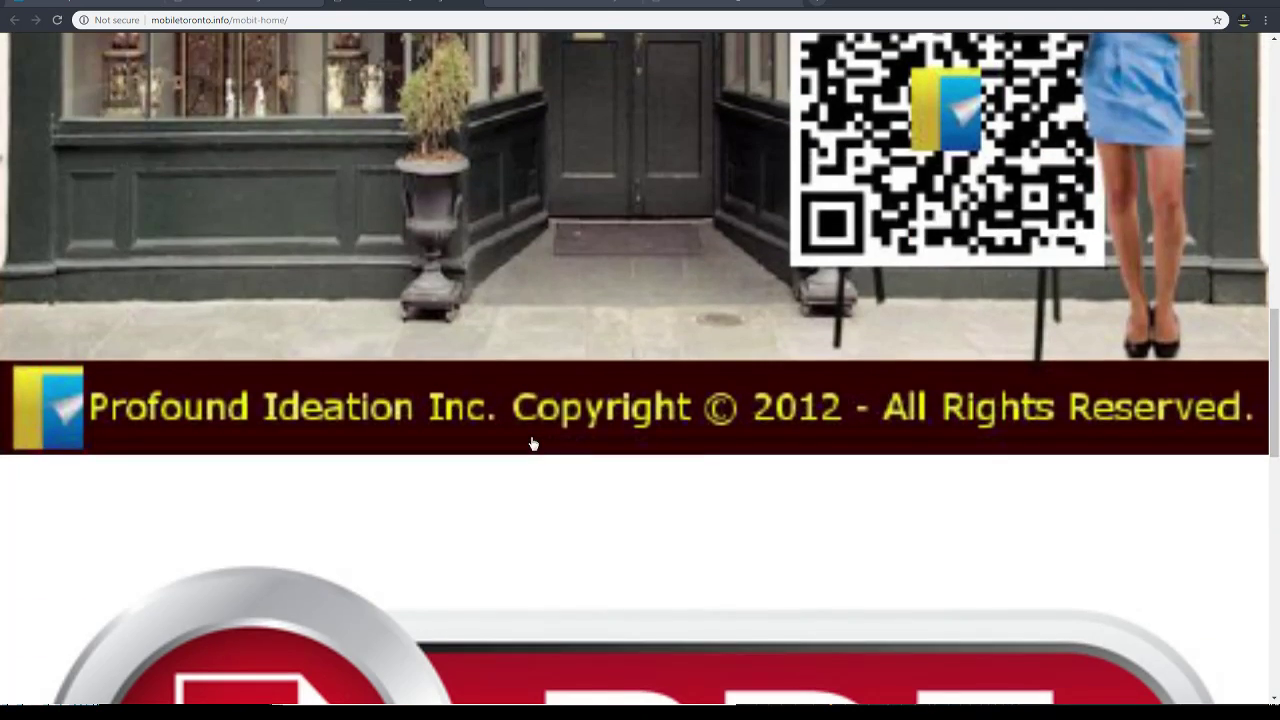
pyautogui.scroll(-10, 533, 443)
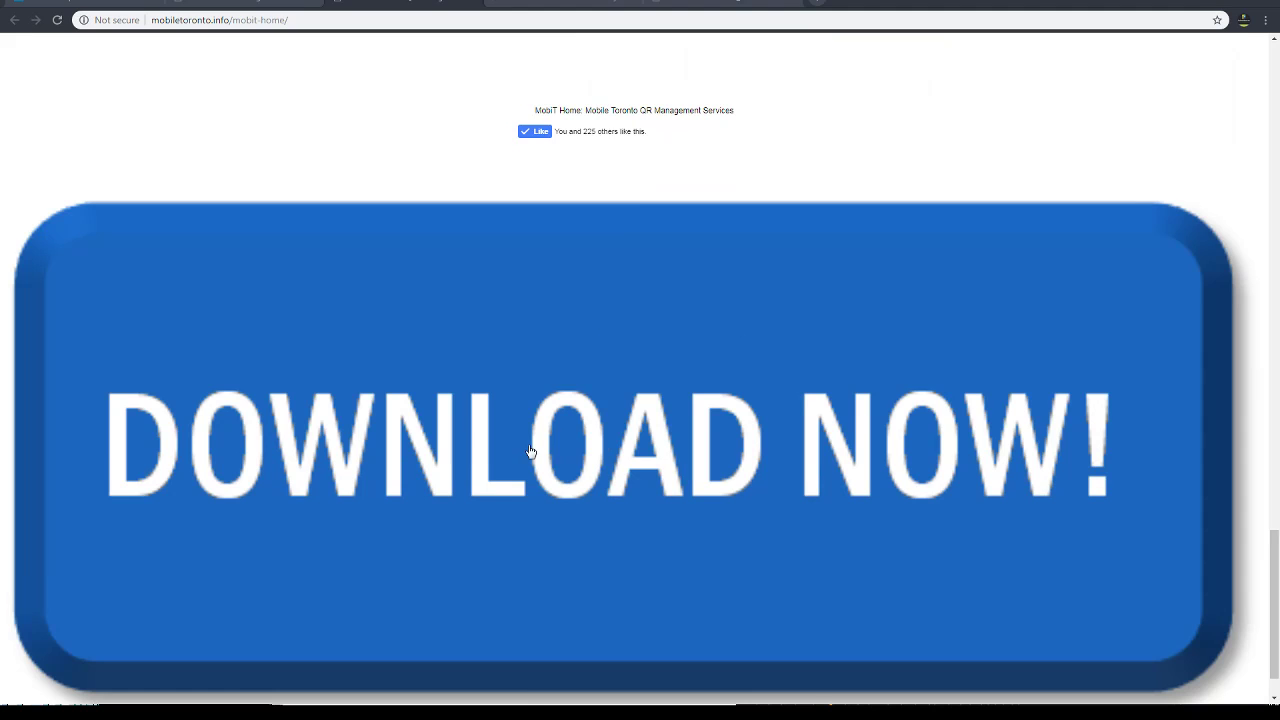
pyautogui.scroll(-1, 530, 452)
pyautogui.scroll(3, 493, 407)
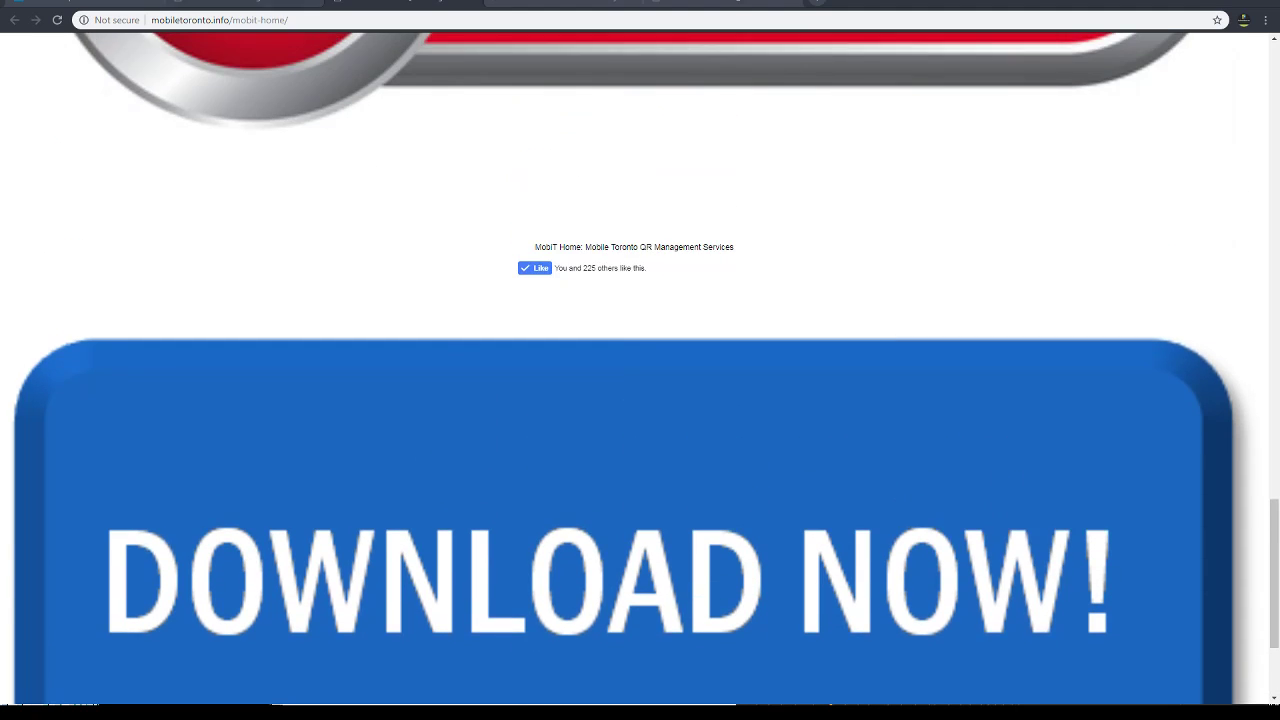
pyautogui.hotkey('ctrl', 'w')
# Step: Review the remaining accomplishments below the publications and return to the profile's introduction
pyautogui.scroll(-2, 491, 563)
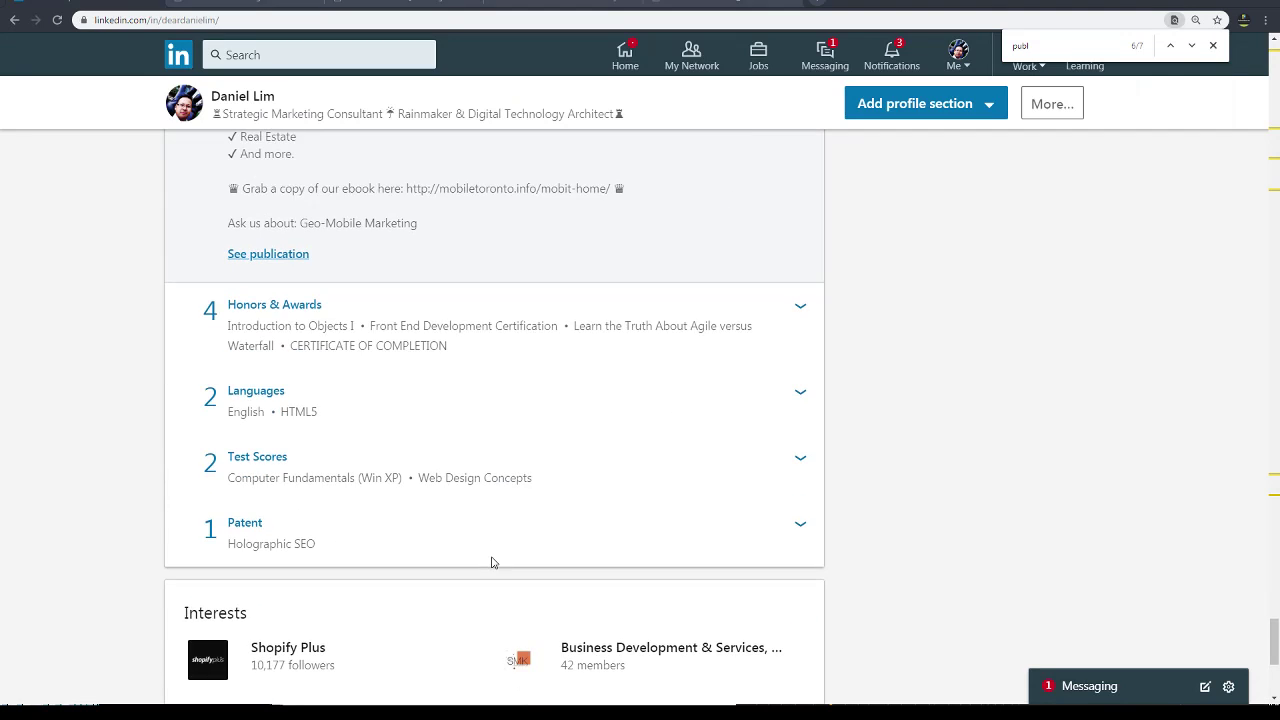
pyautogui.scroll(3, 471, 394)
pyautogui.scroll(7, 459, 446)
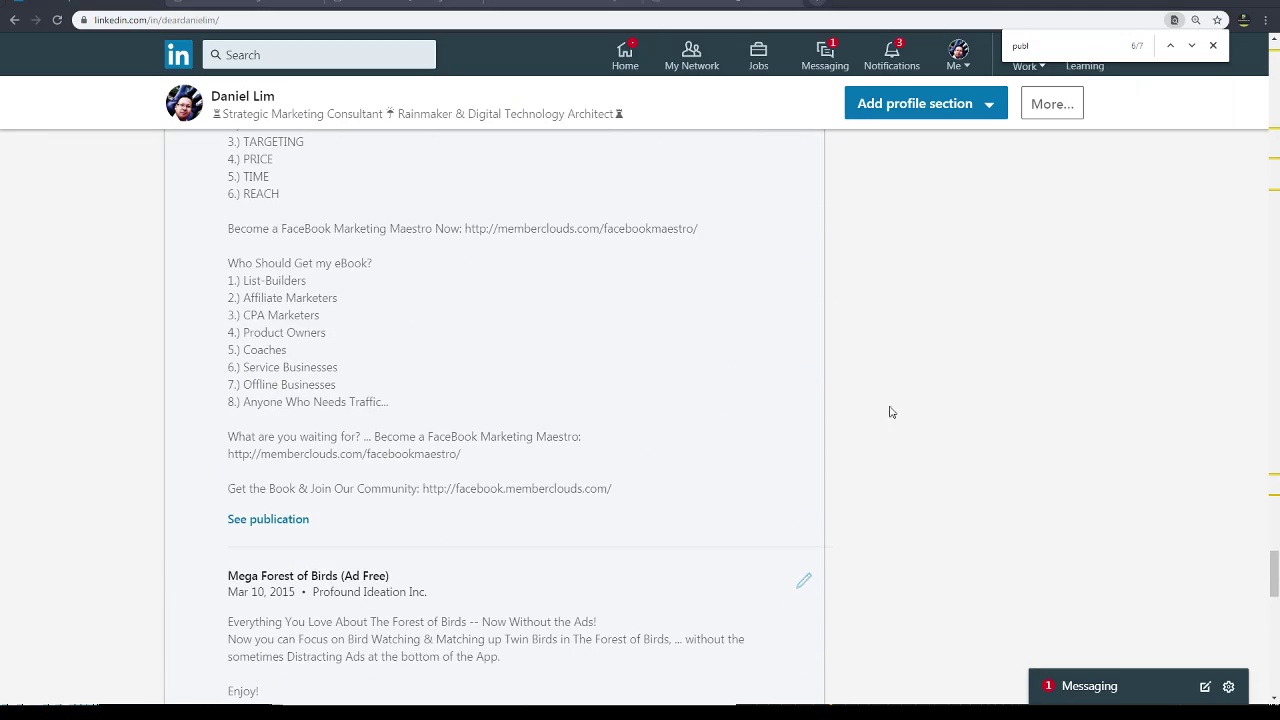
pyautogui.scroll(10, 965, 389)
pyautogui.scroll(10, 965, 389)
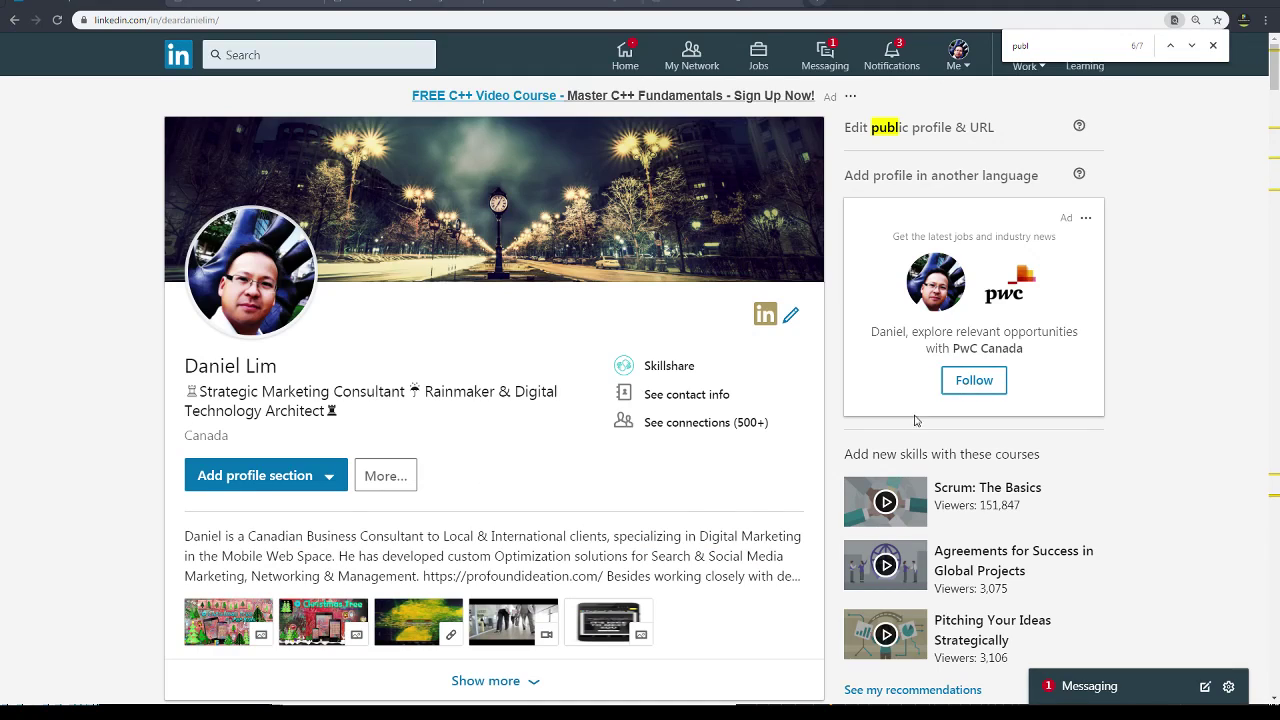
# Step: Show the profile sections that can be added, examine the accomplishment types from Publications to Organizations, and close the list
pyautogui.scroll(-3, 940, 400)
pyautogui.click(318, 214)
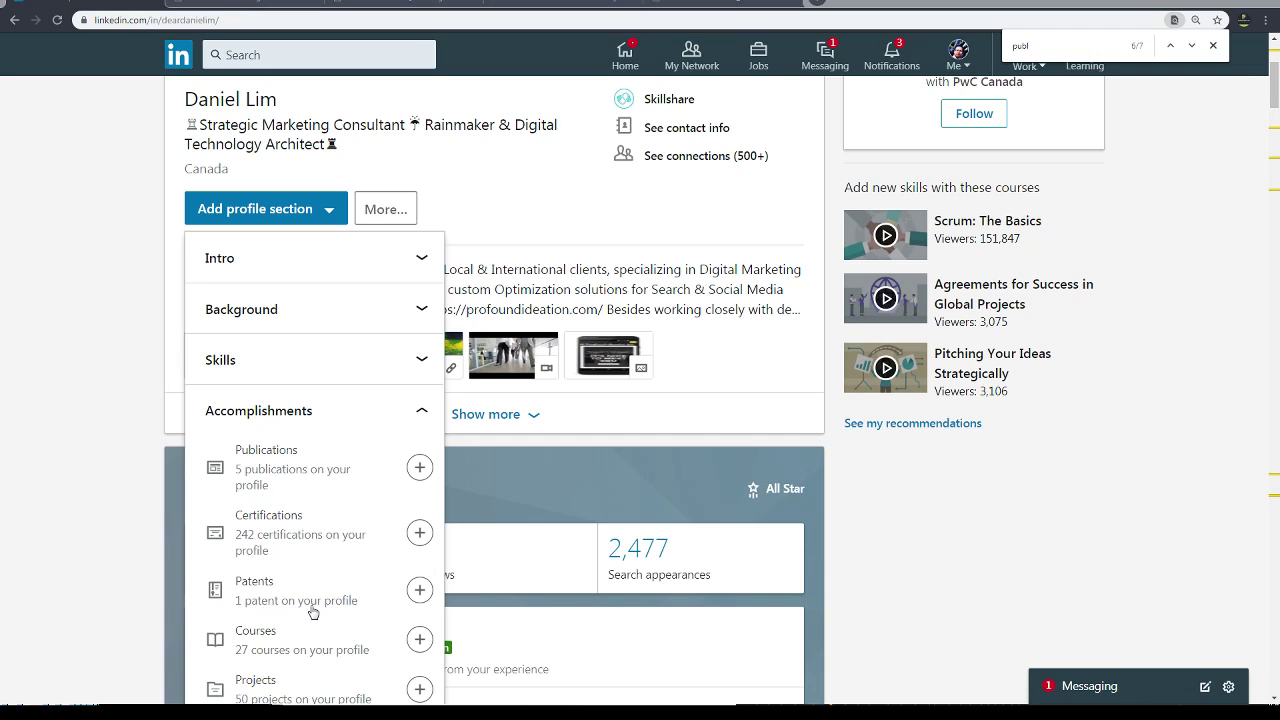
pyautogui.click(73, 556)
pyautogui.scroll(-2, 77, 517)
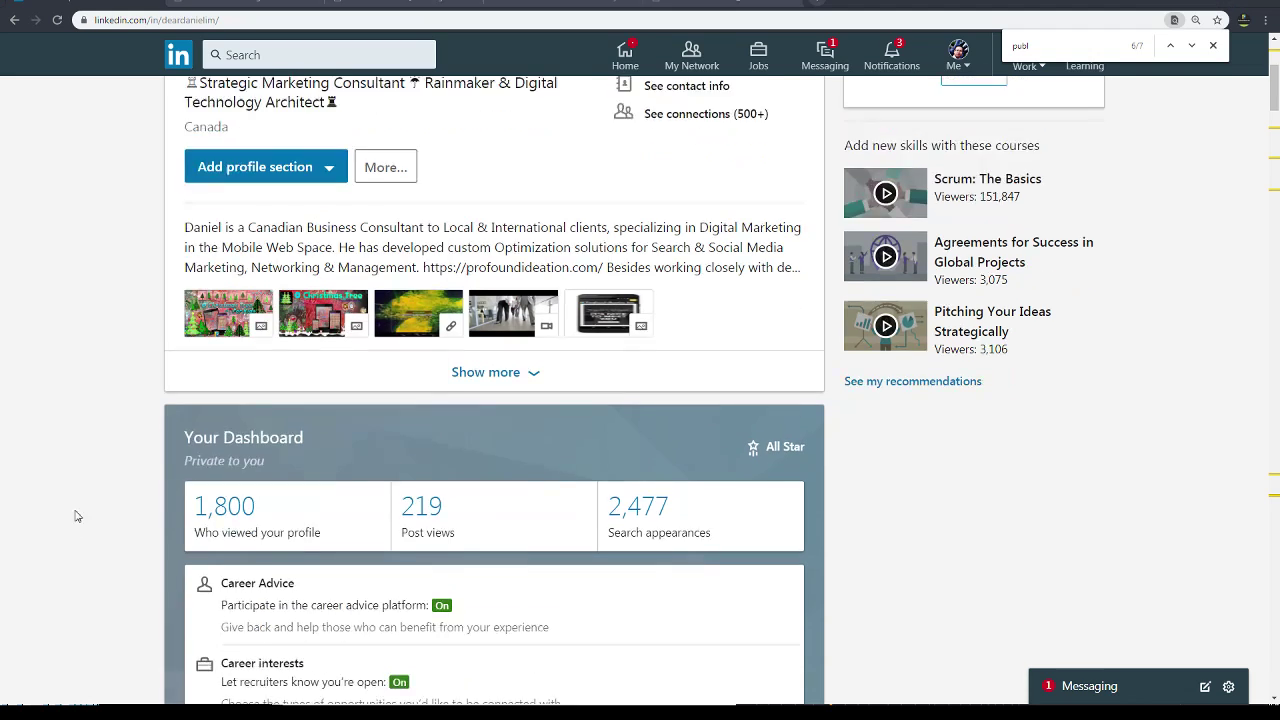
pyautogui.scroll(2, 188, 248)
pyautogui.click(258, 210)
pyautogui.scroll(-2, 300, 560)
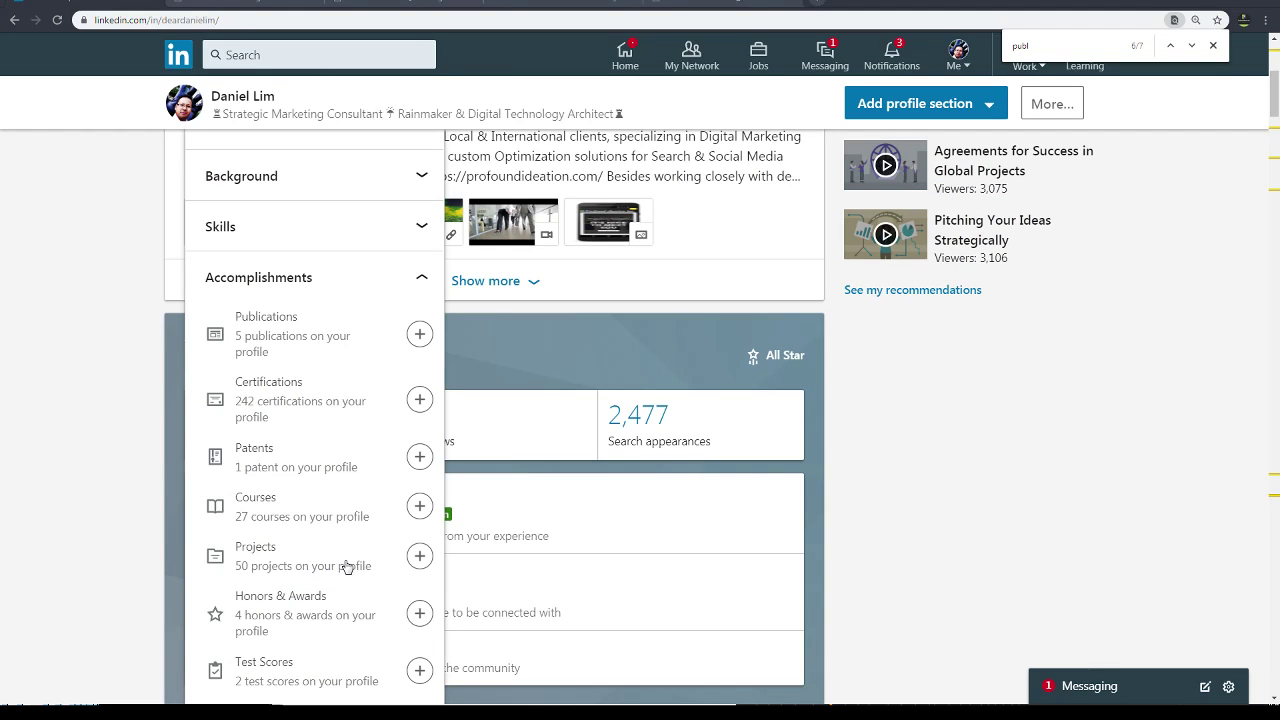
pyautogui.scroll(-1, 336, 580)
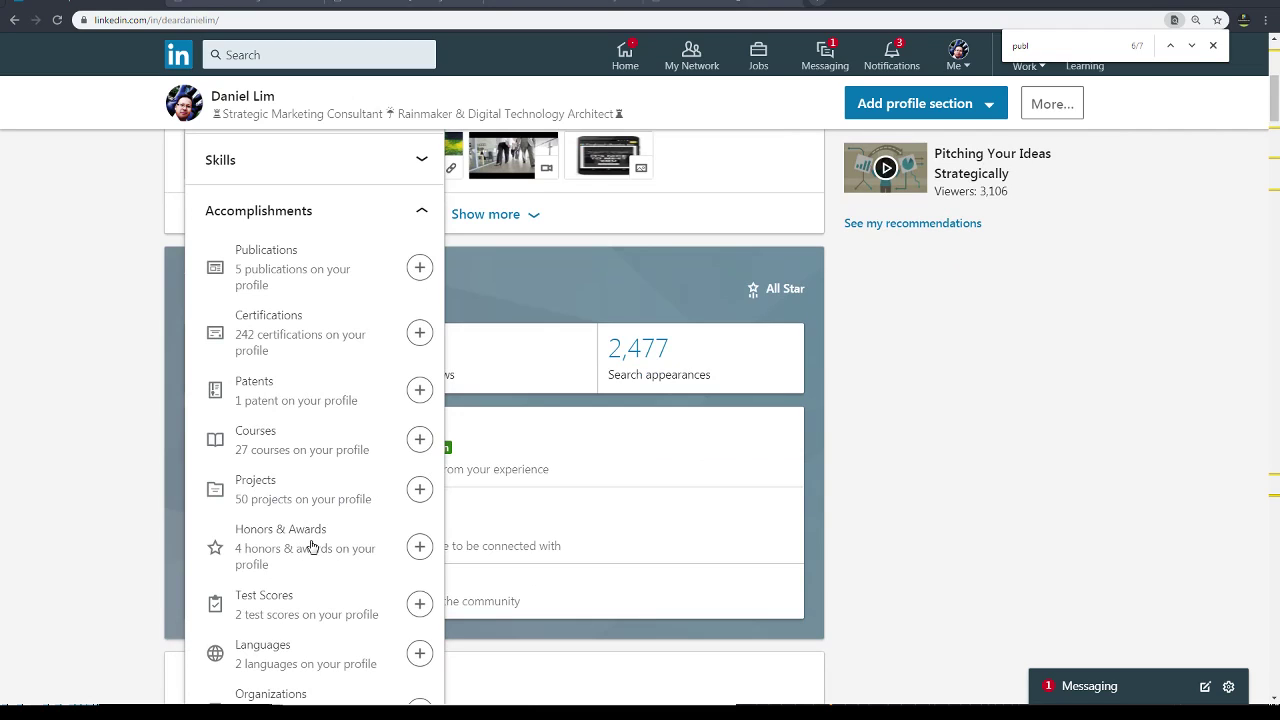
pyautogui.scroll(-2, 343, 551)
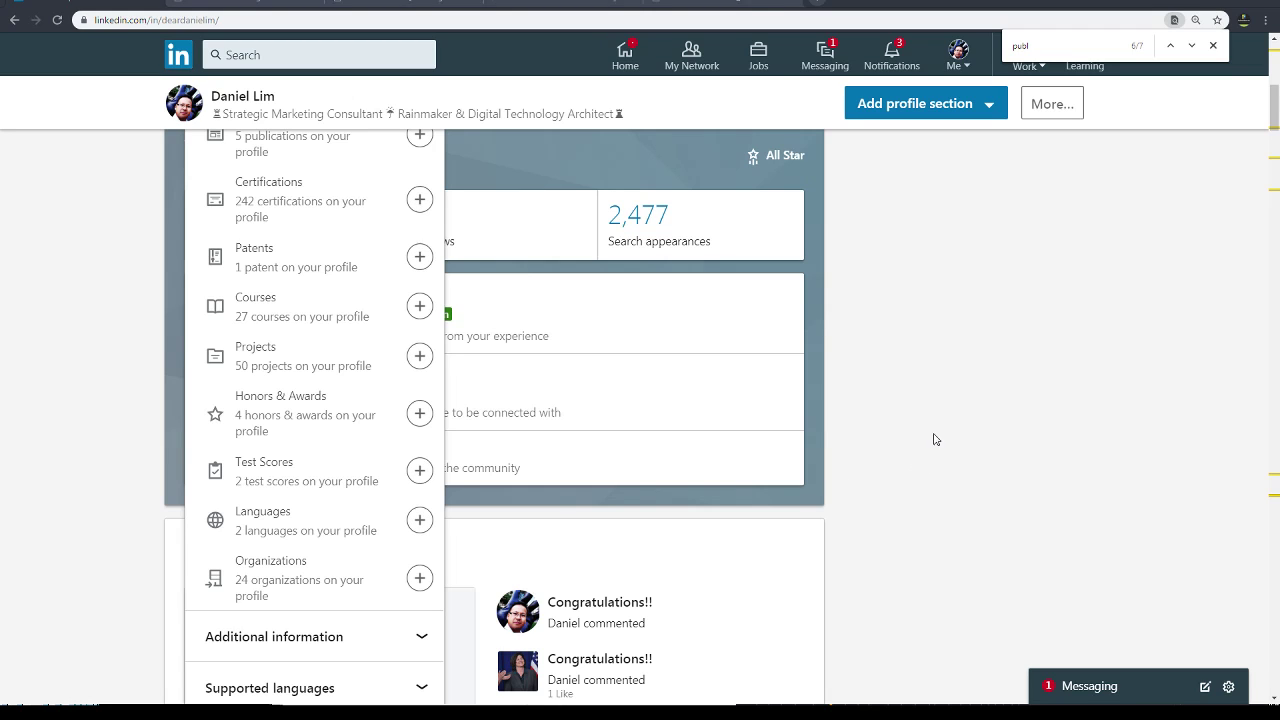
pyautogui.click(1038, 434)
# Step: Glance over the dashboard and activity areas, and reopen the addable profile sections to show the accomplishment types
pyautogui.scroll(2, 437, 457)
pyautogui.scroll(-1, 354, 480)
pyautogui.scroll(2, 331, 446)
pyautogui.scroll(-4, 320, 453)
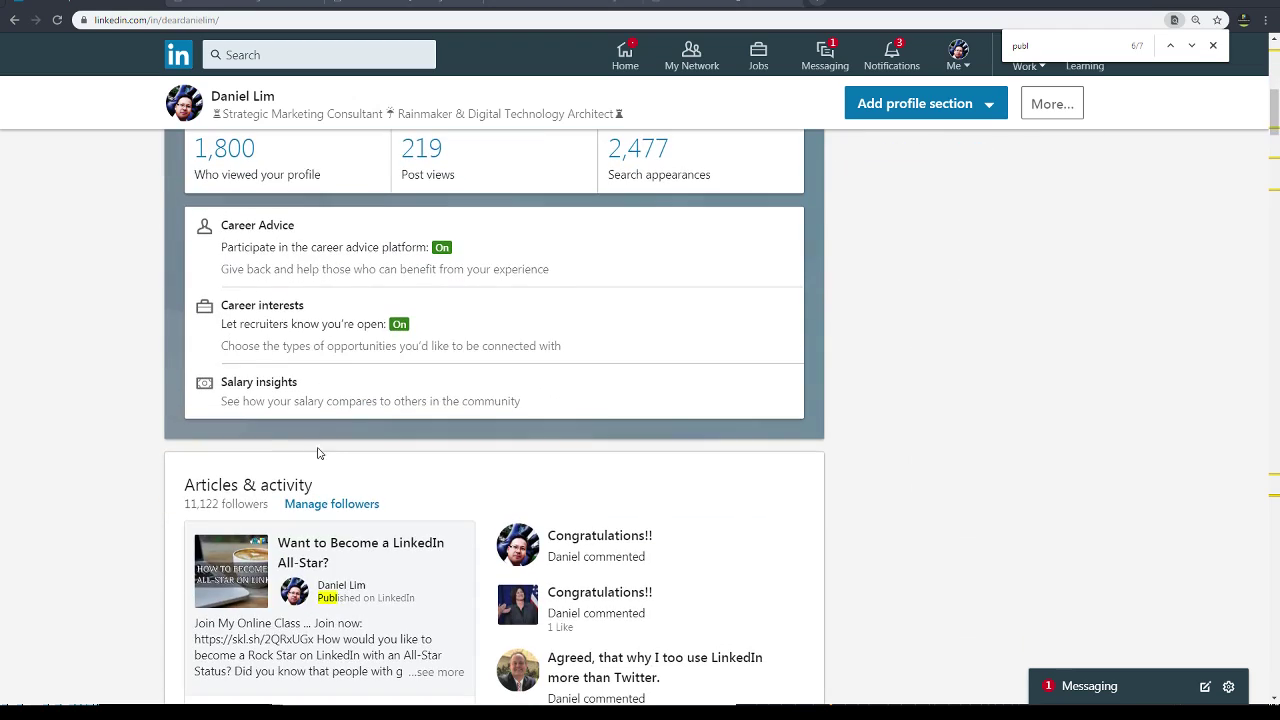
pyautogui.scroll(5, 318, 453)
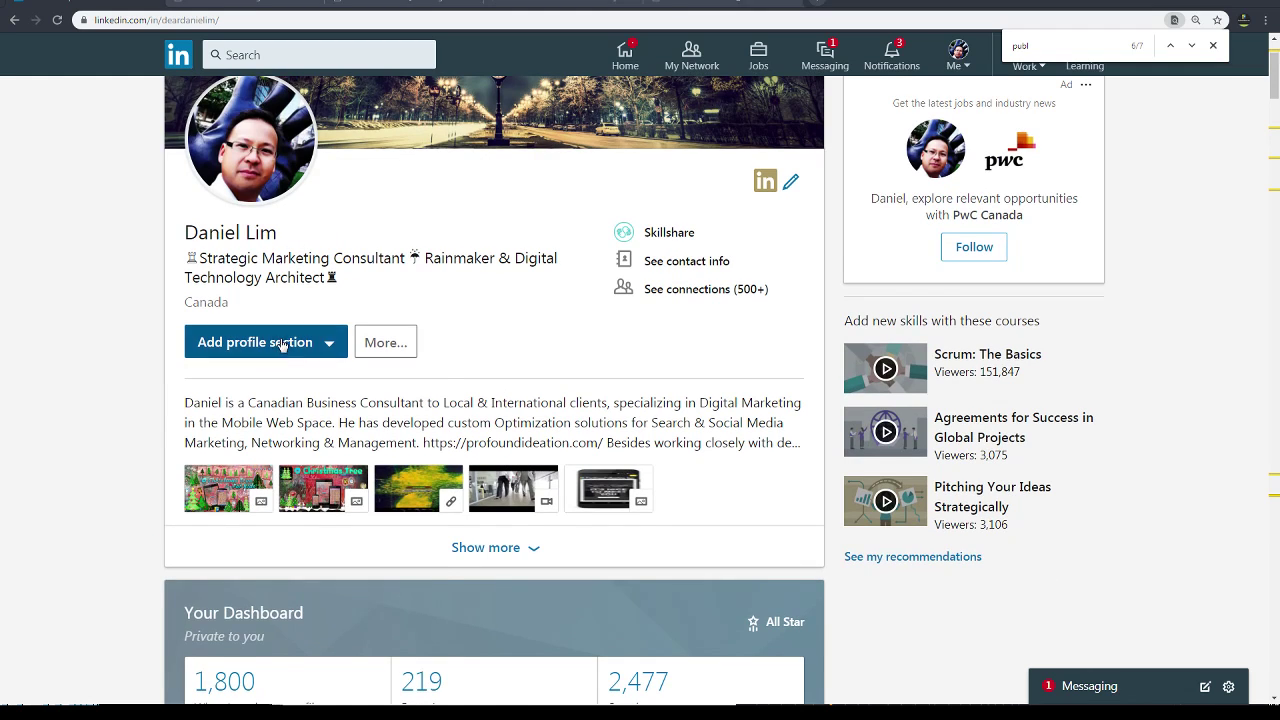
pyautogui.click(283, 344)
pyautogui.scroll(-1, 323, 545)
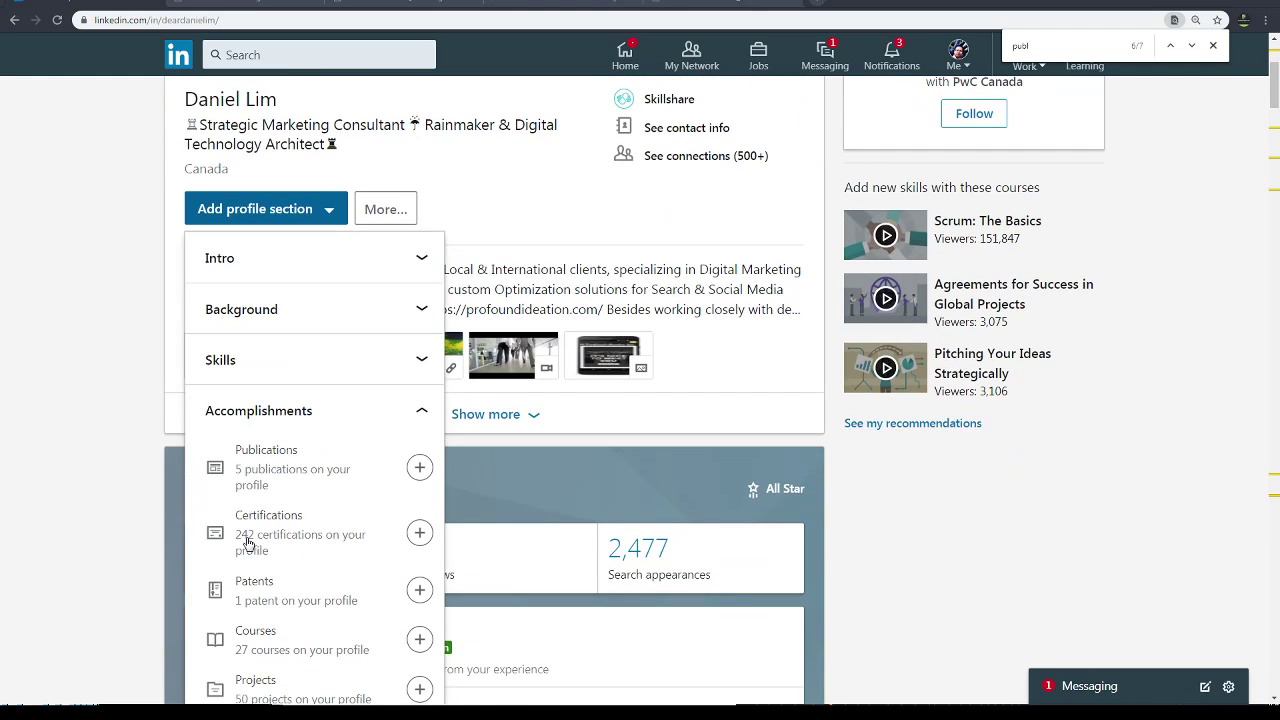